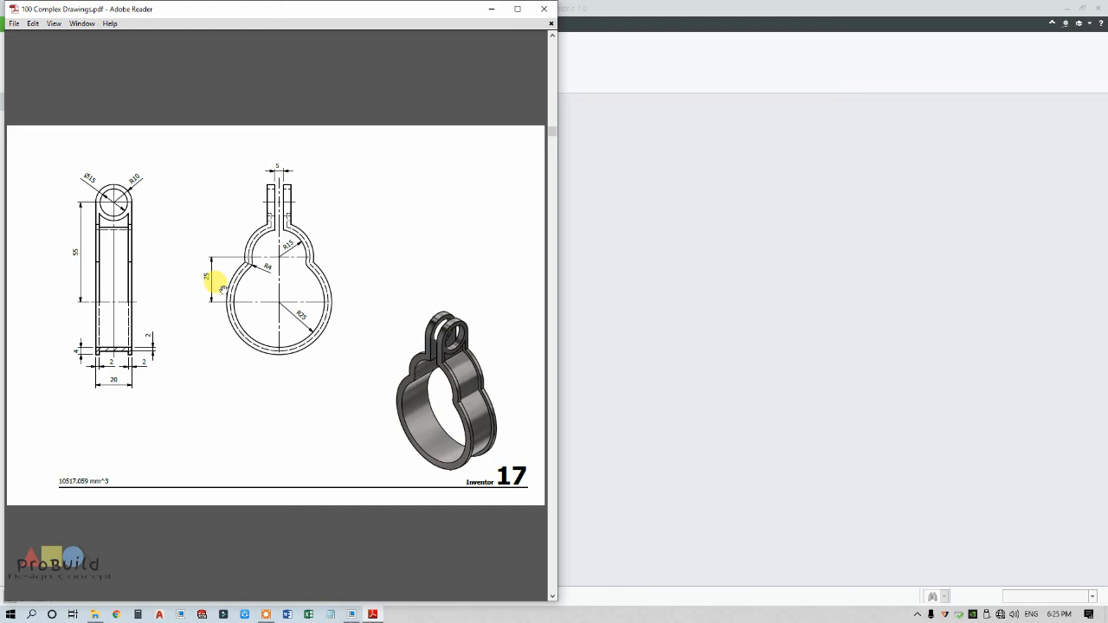
Step: Switch to Creo Parametric and create a solid part without the default template, using the mmns_part_solid_abs template
left_click(627, 219)
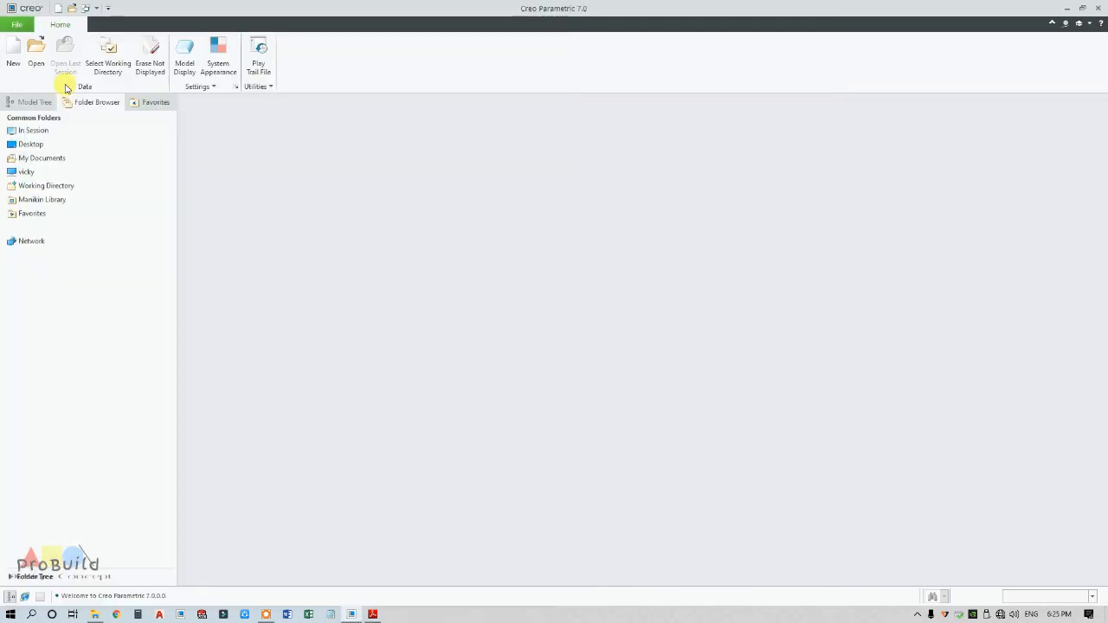
left_click(17, 62)
left_click(472, 397)
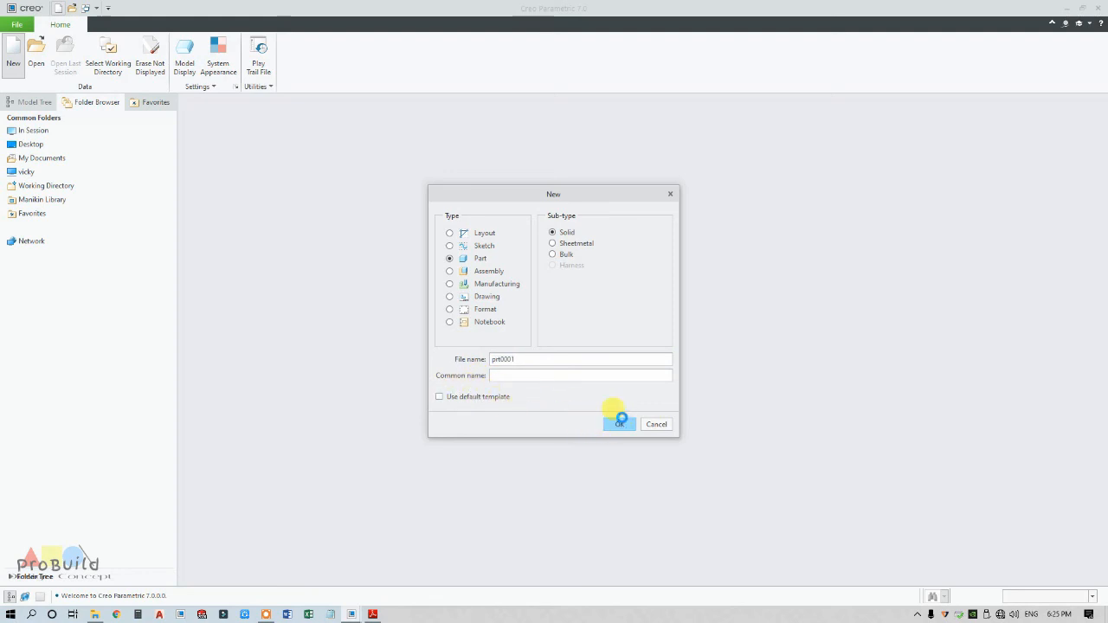
left_click(620, 423)
scroll(520, 273, "down", 3)
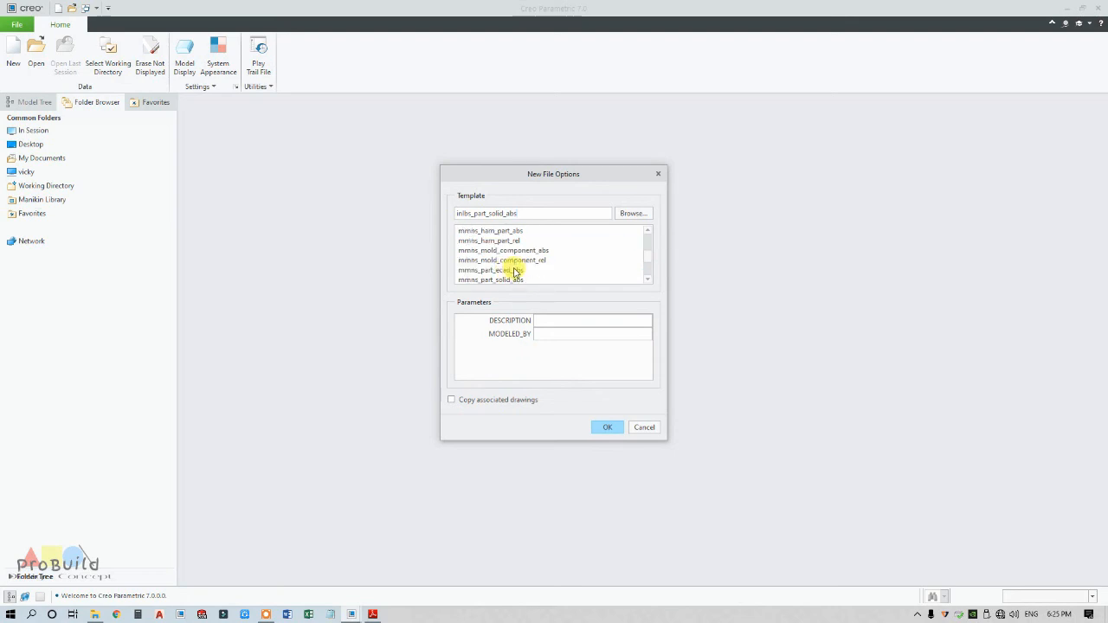
left_click(520, 279)
left_click(610, 429)
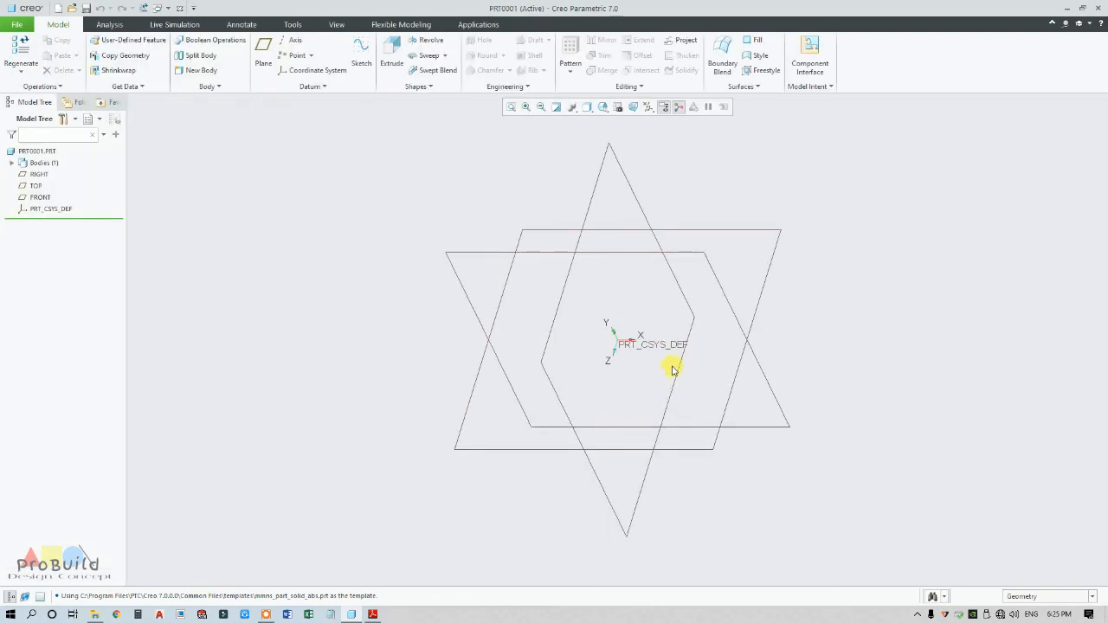
Step: Hide the coordinate system display in the graphics window, keeping datum points displayed
left_click(648, 106)
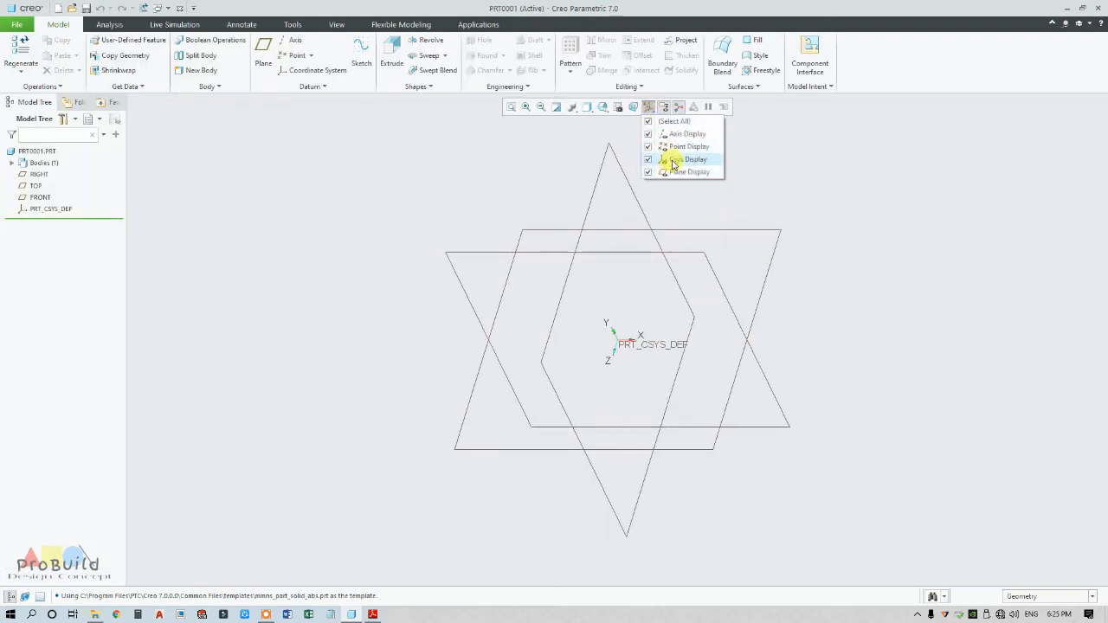
left_click(673, 160)
left_click(674, 146)
left_click(674, 145)
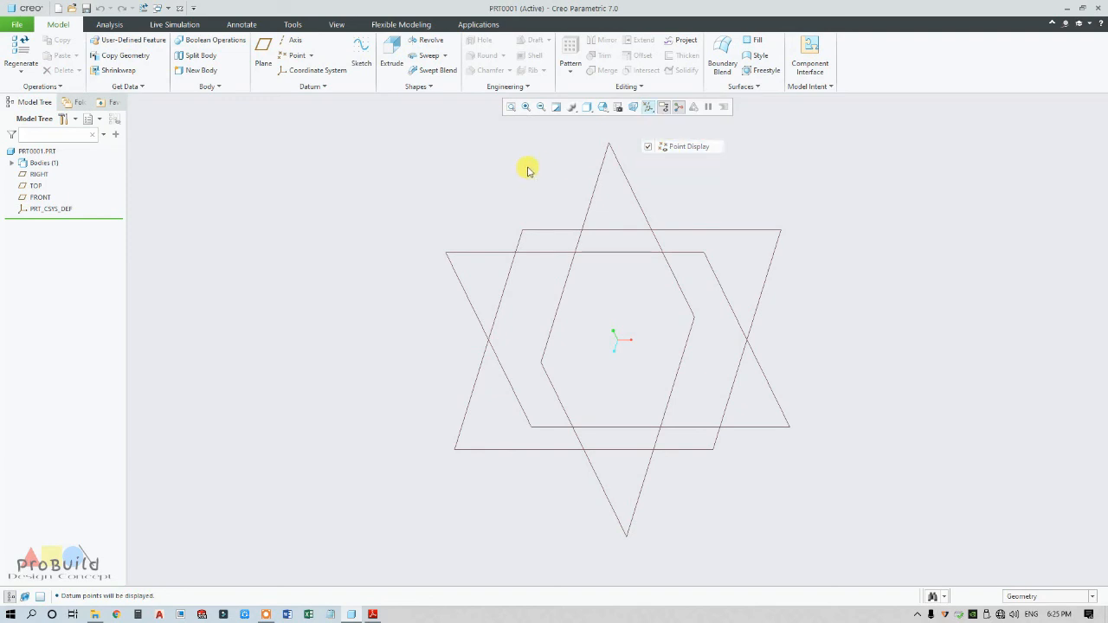
scroll(468, 213, "up", 2)
scroll(562, 208, "down", 4)
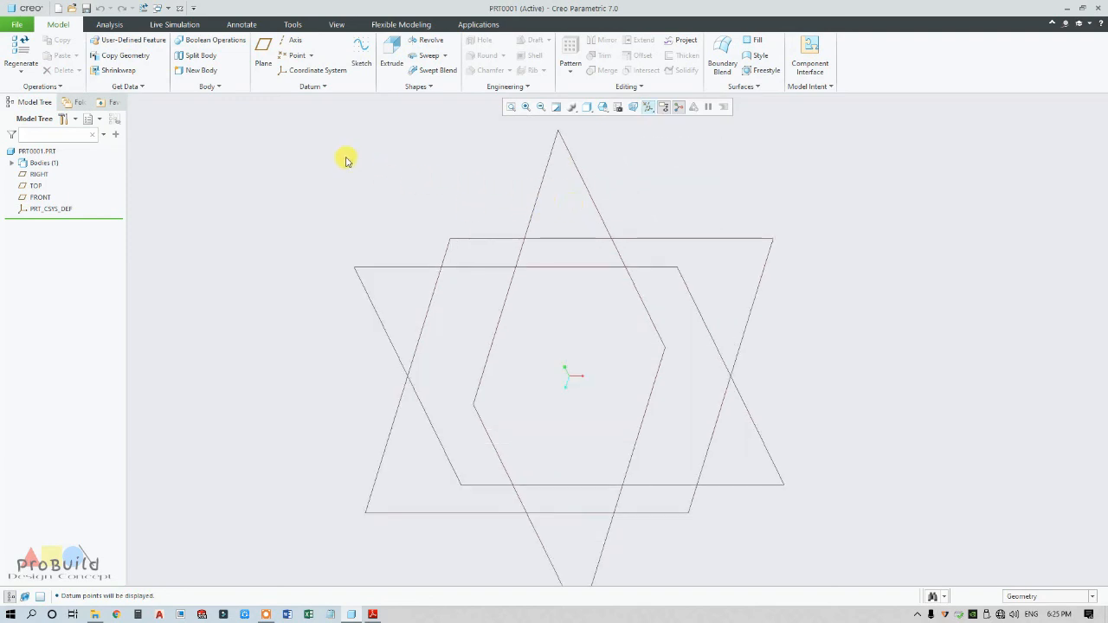
scroll(346, 161, "up", 2)
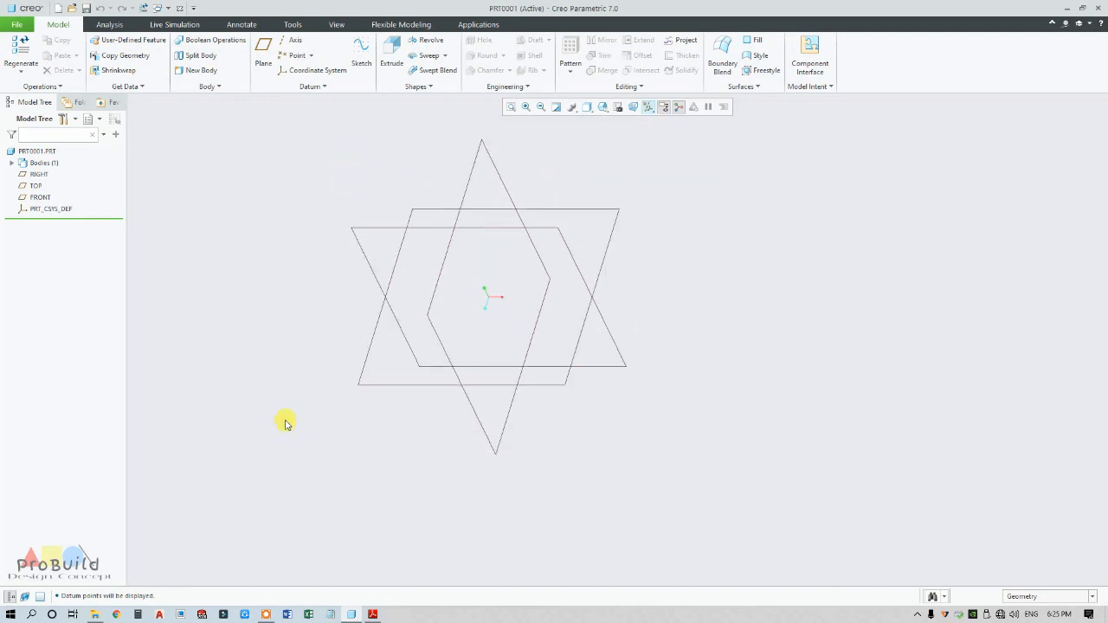
Step: Start an extrusion sketch on the FRONT plane and orient the view parallel to the sketch plane
left_click(373, 613)
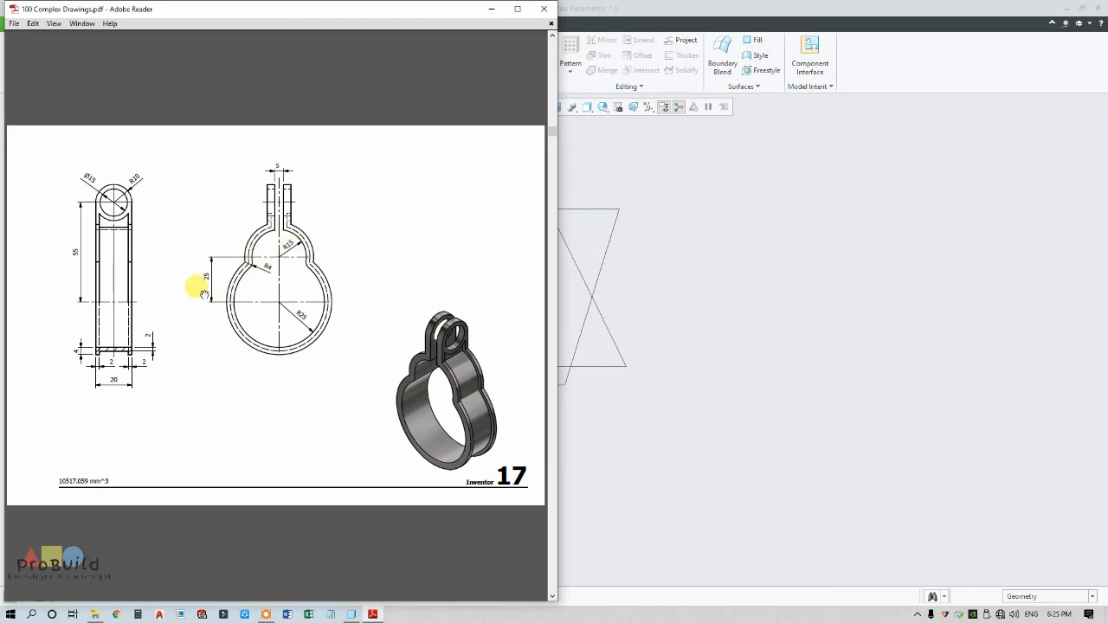
left_click(633, 395)
left_click(40, 197)
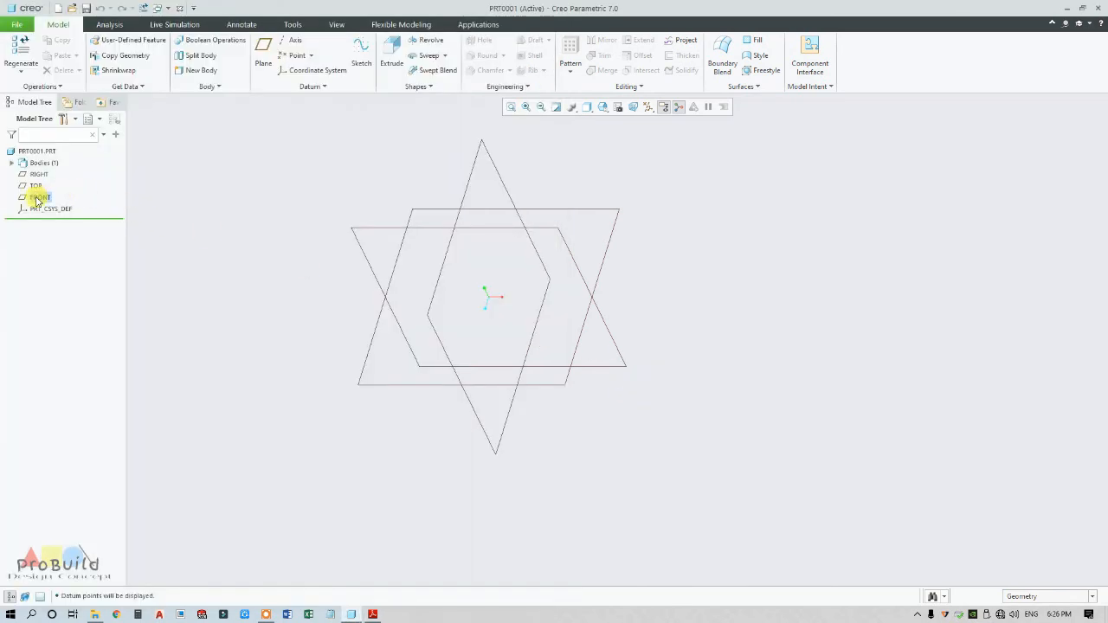
left_click(391, 52)
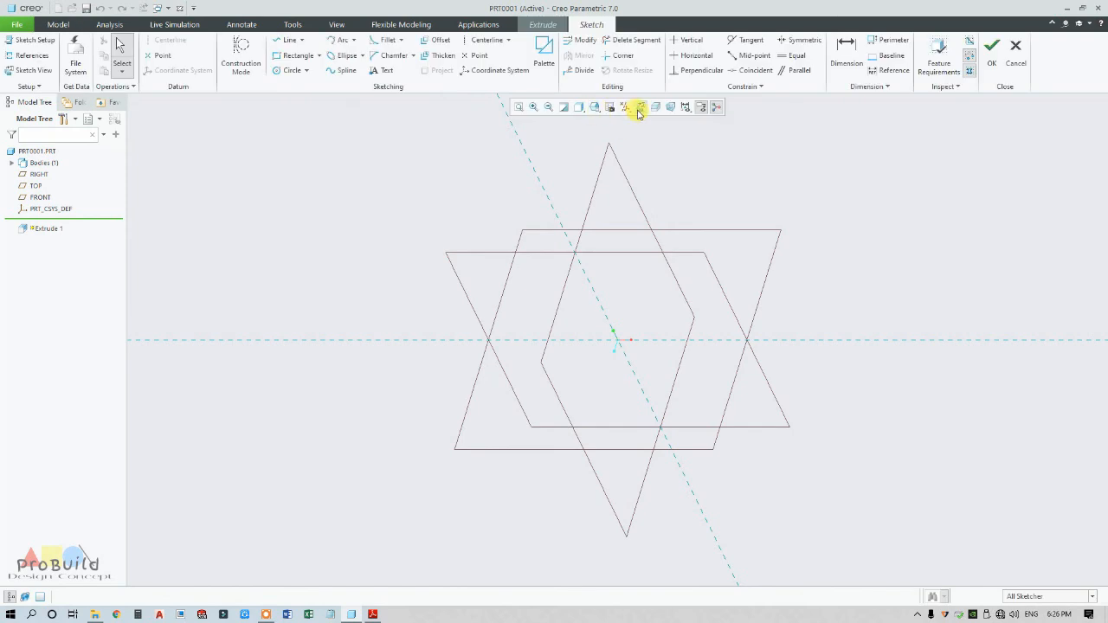
left_click(640, 107)
Step: Sketch a horizontal centreline about 88.6 mm above the horizontal reference
left_click(486, 39)
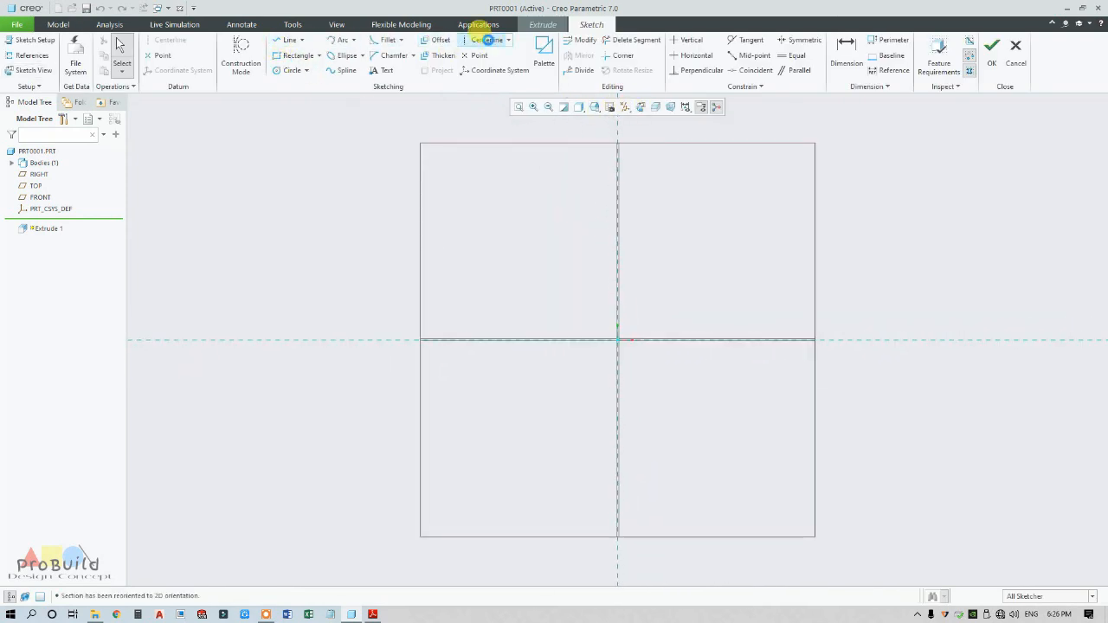
left_click(618, 271)
left_click(677, 295)
middle_click(678, 295)
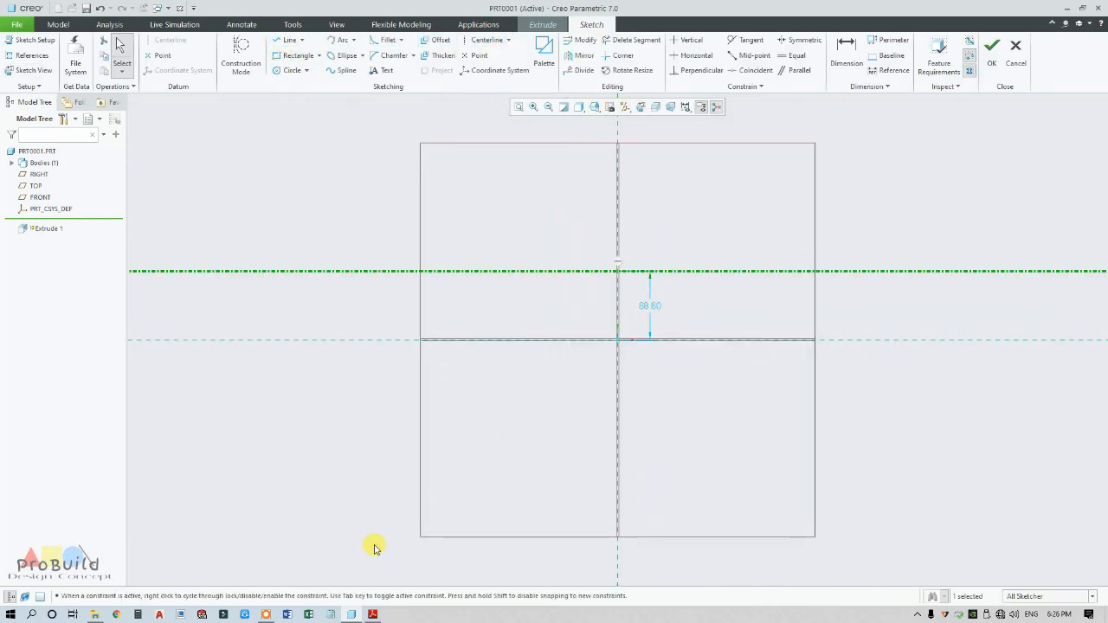
Step: Set the centreline's distance from the horizontal reference to 25 mm
left_click(373, 615)
left_click(373, 615)
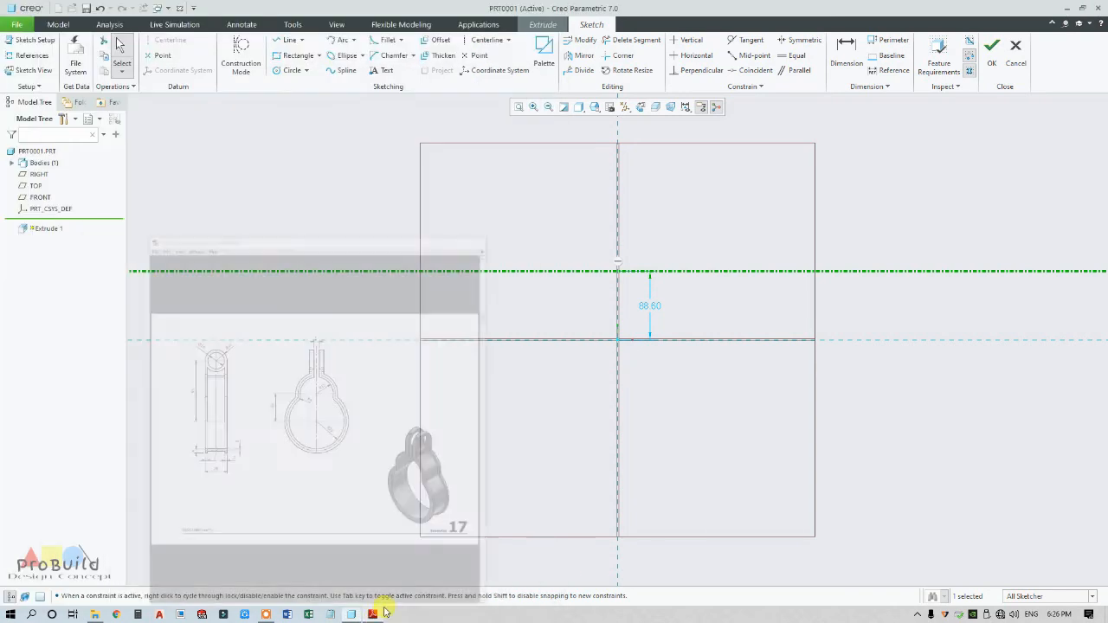
double_click(651, 305)
type("25")
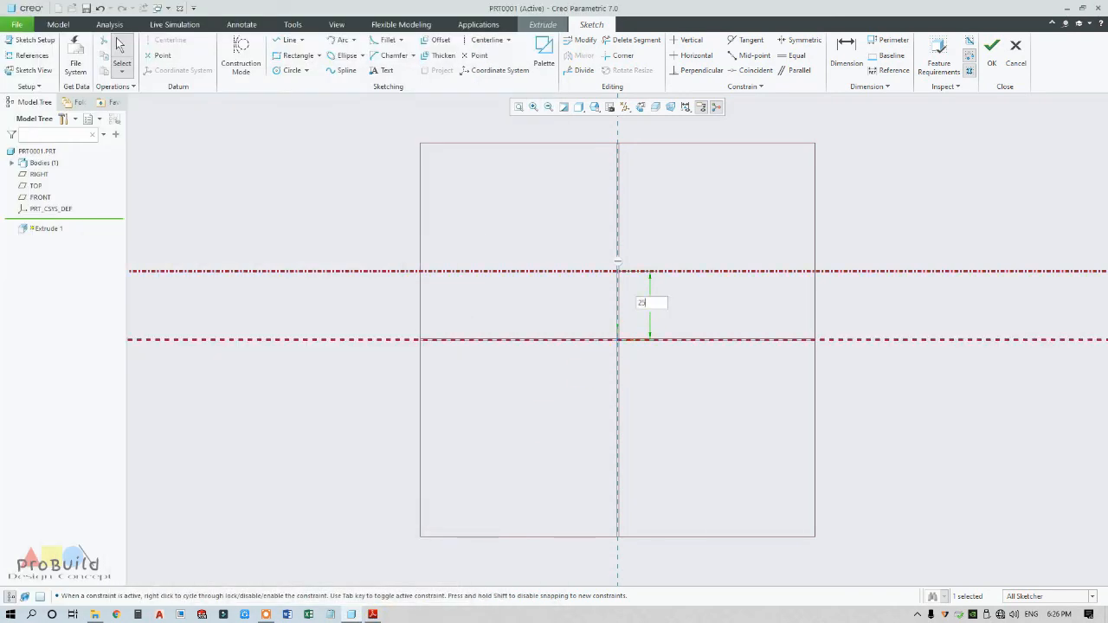
key("Return")
Step: Sketch a circle about 36.6 mm in diameter where the centreline crosses the vertical reference, and one about 64.2 mm at the origin
scroll(655, 327, "up", 4)
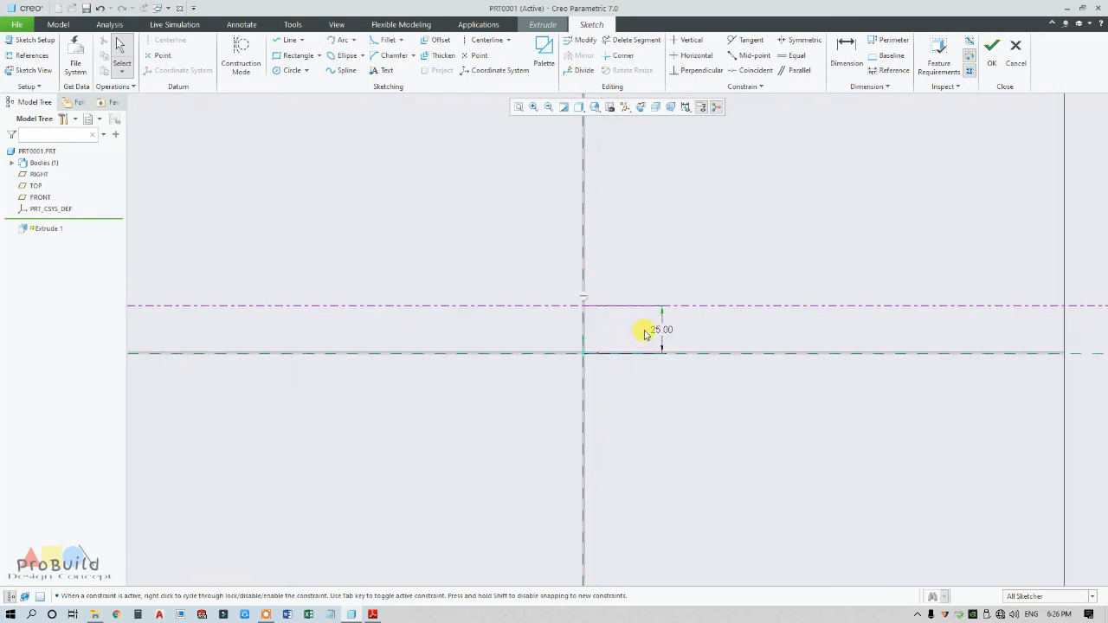
left_click(286, 71)
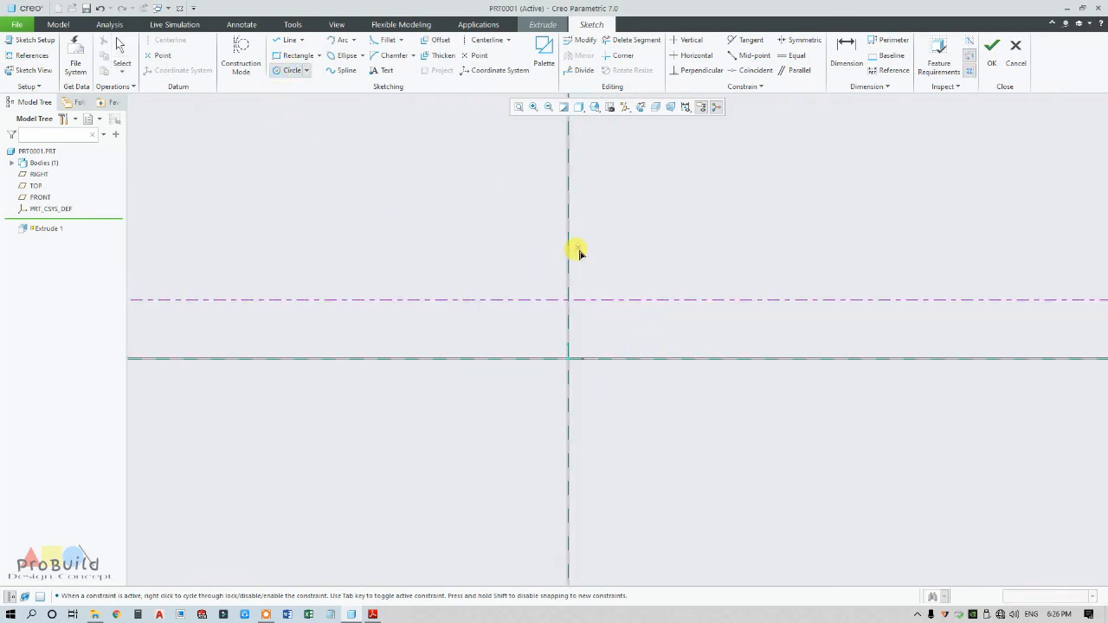
left_click(568, 300)
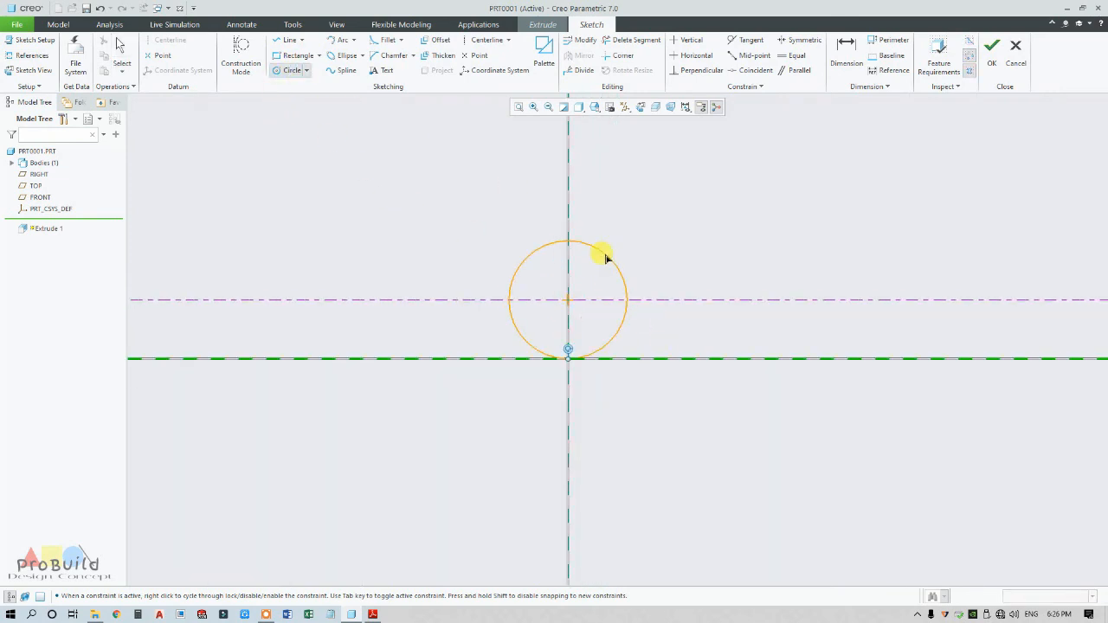
left_click(567, 346)
left_click(568, 358)
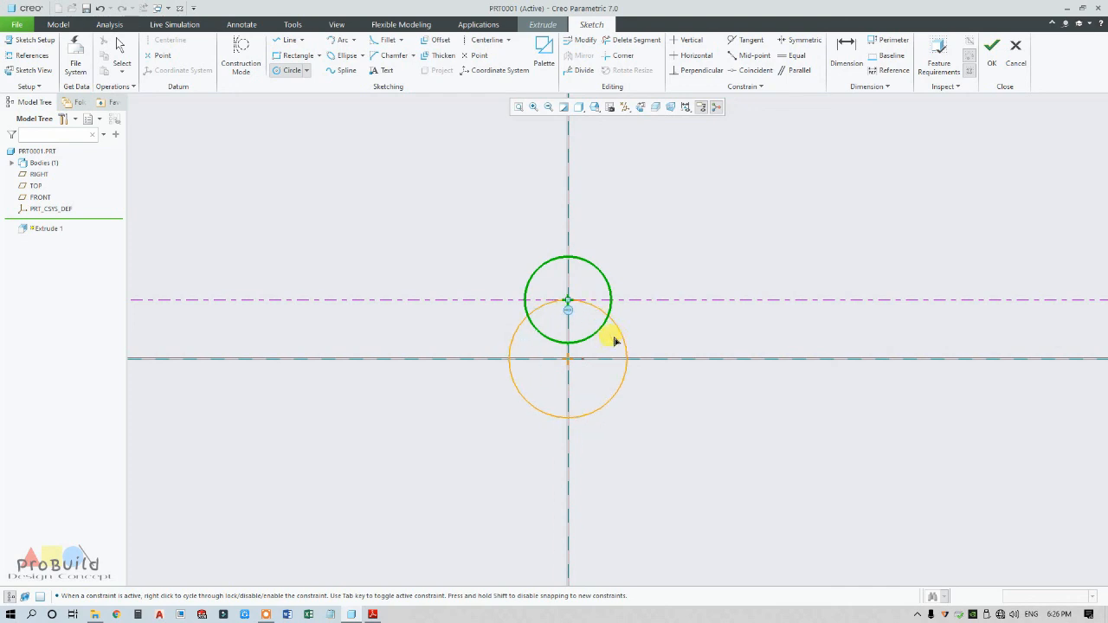
left_click(645, 337)
middle_click(654, 327)
scroll(656, 324, "down", 3)
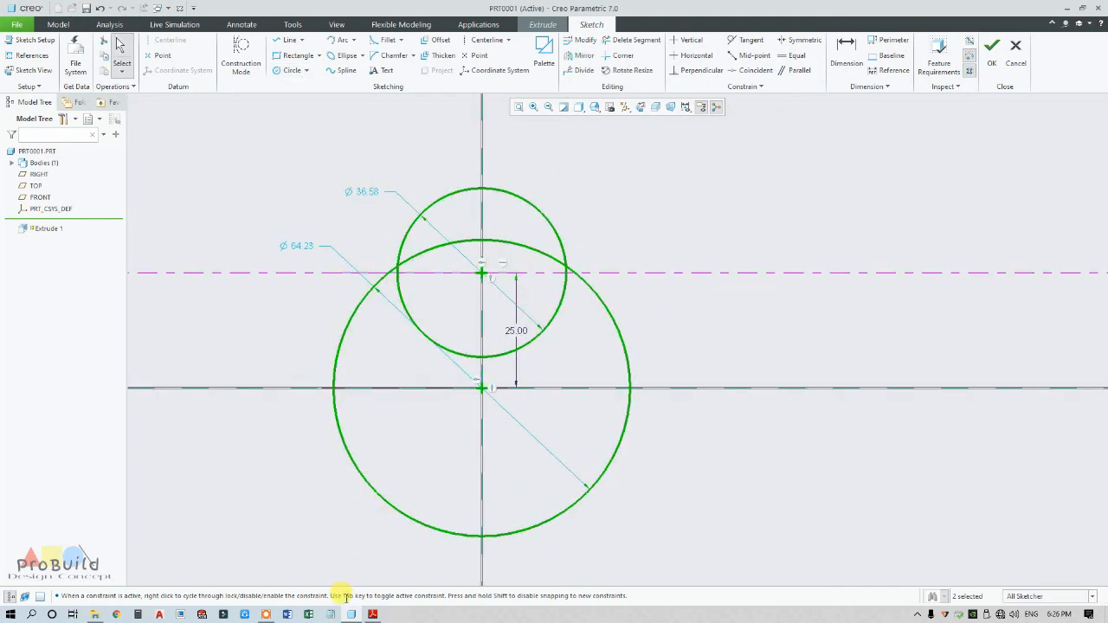
Step: Set the upper circle's diameter to 30 mm and the lower circle's diameter to 50 mm, following the reference drawing
left_click(372, 615)
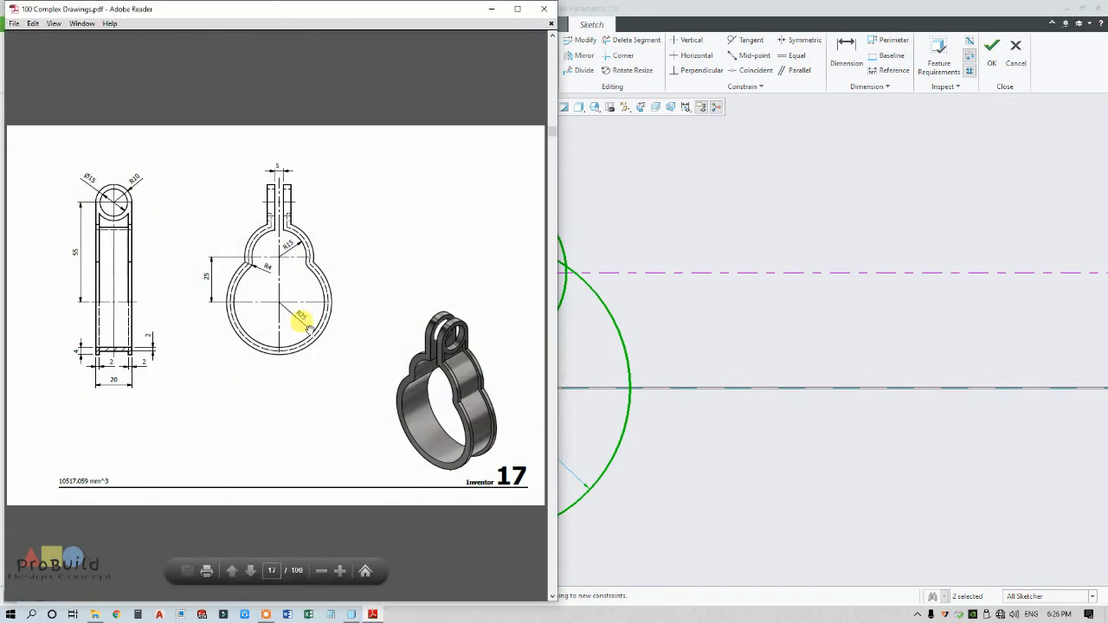
left_click(685, 434)
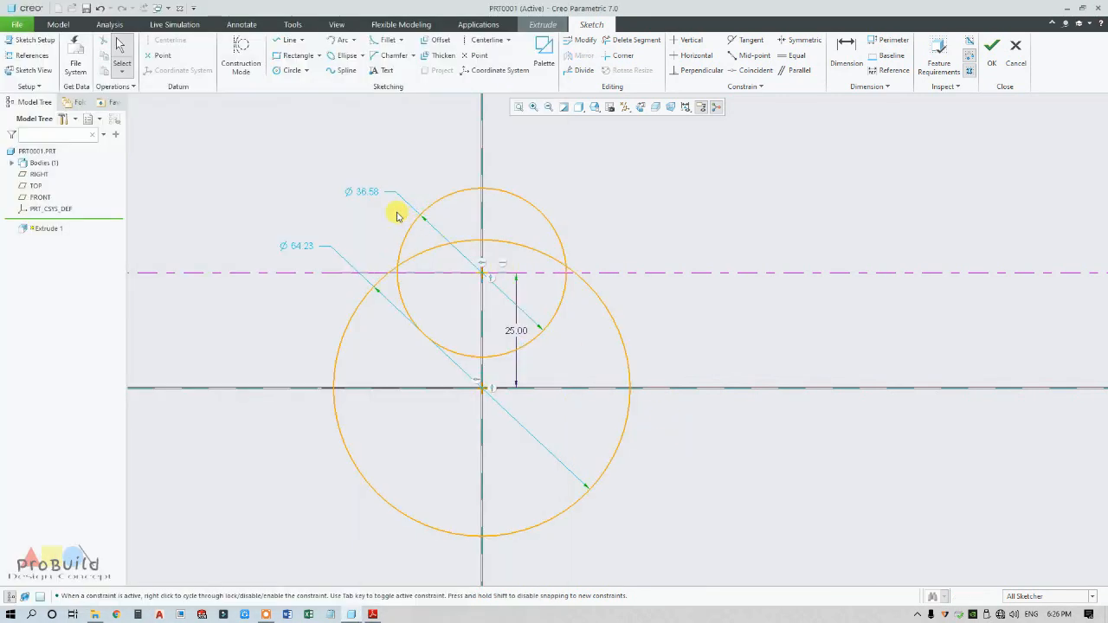
double_click(362, 193)
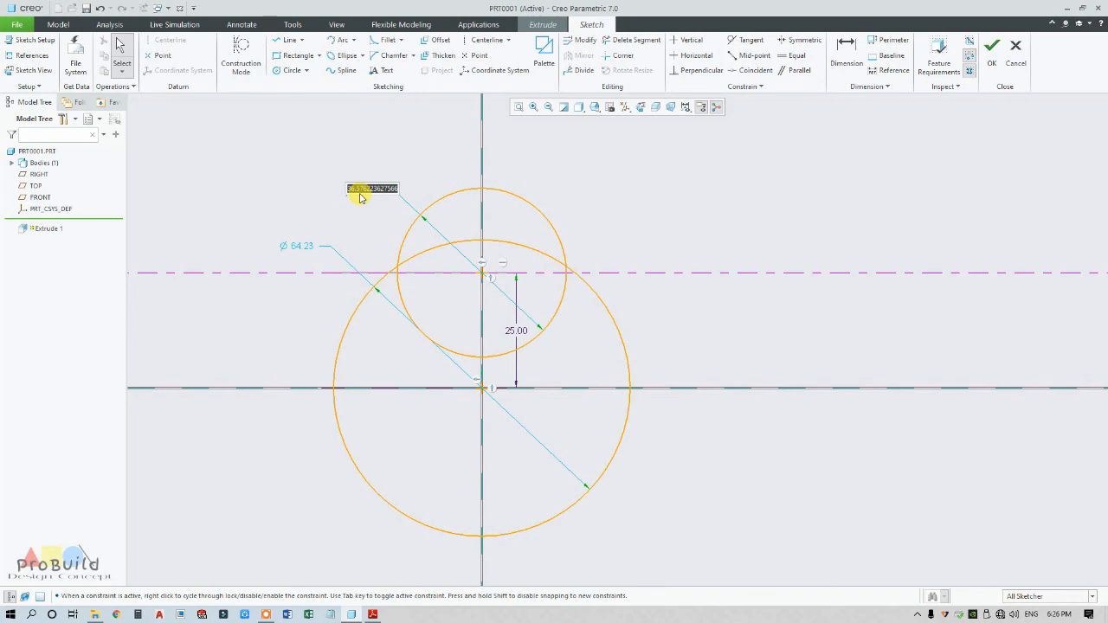
type("30")
key("Return")
double_click(293, 246)
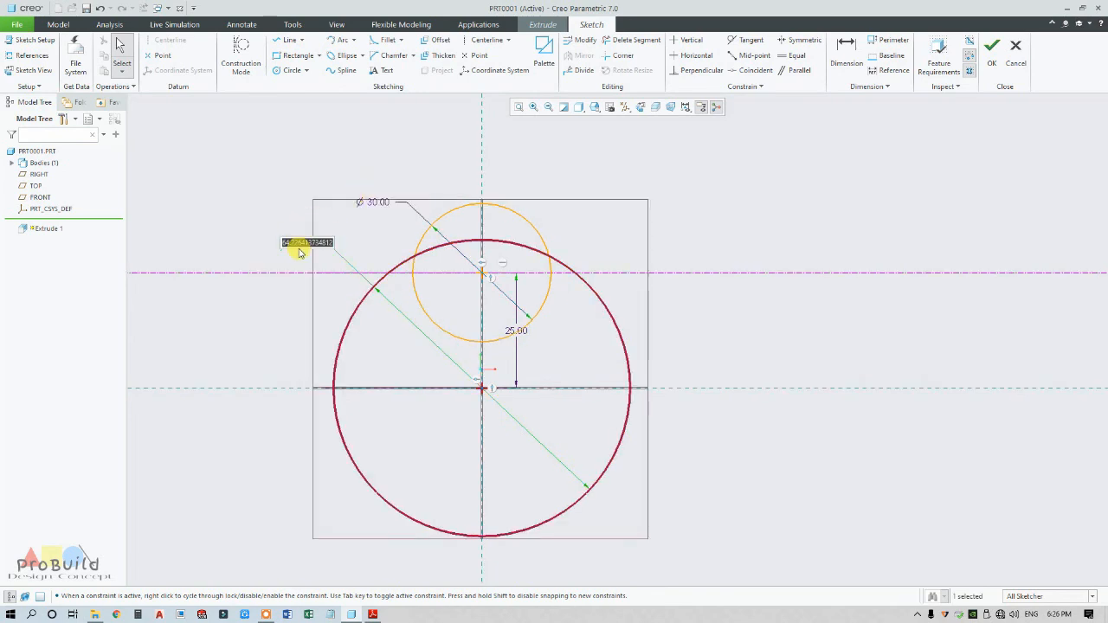
type("50")
key("Return")
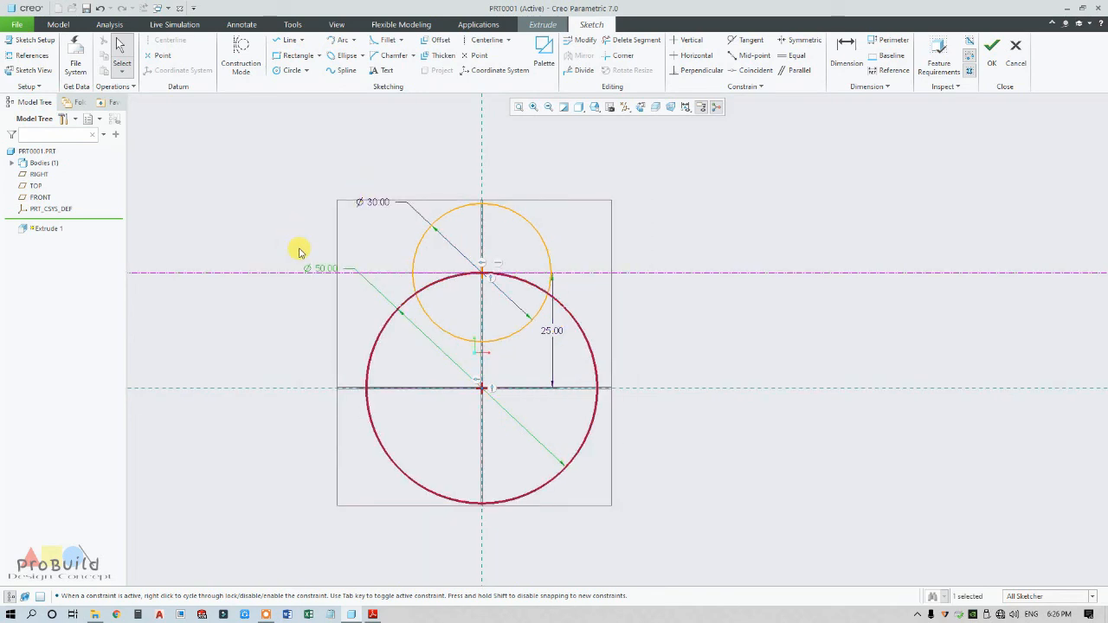
Step: Trim away the overlapping inner arcs of the two circles to leave one closed outline
left_click(639, 40)
left_click_drag(451, 268, 453, 358)
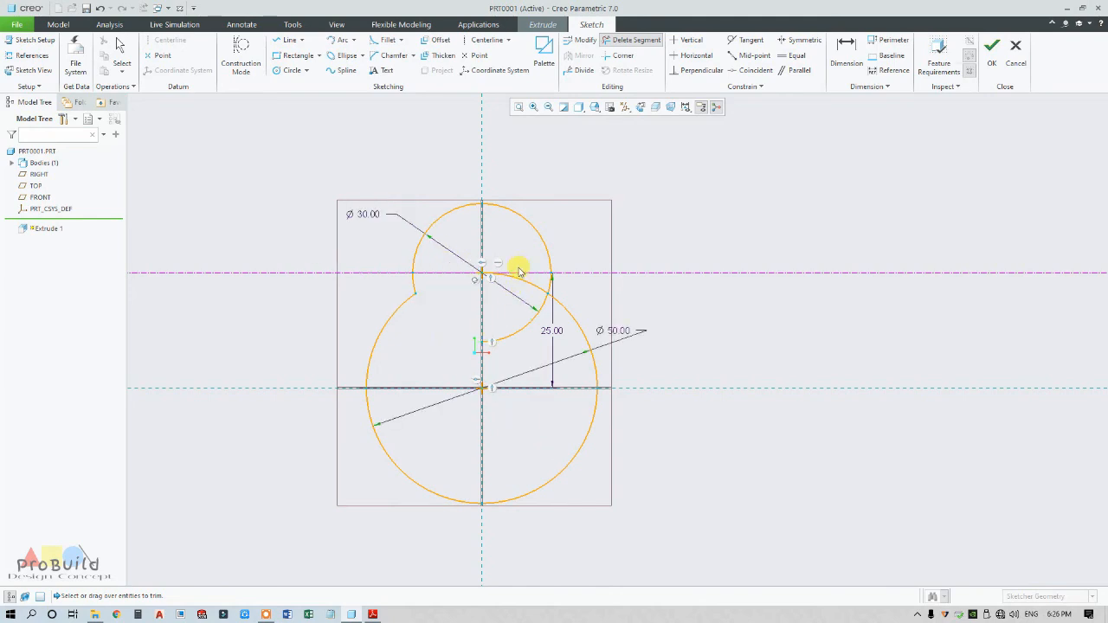
left_click_drag(520, 268, 529, 348)
middle_click(532, 348)
scroll(531, 348, "up", 2)
scroll(524, 348, "down", 2)
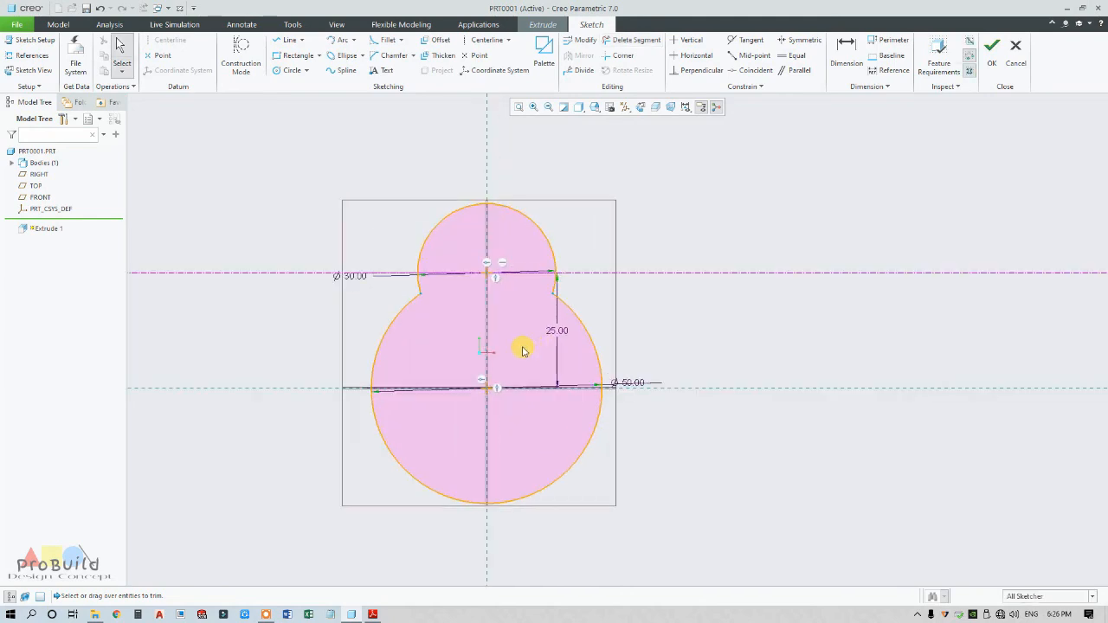
Step: Offset the whole outline loop outward by 2 mm, taking the wall thickness from the reference drawing
left_click(369, 614)
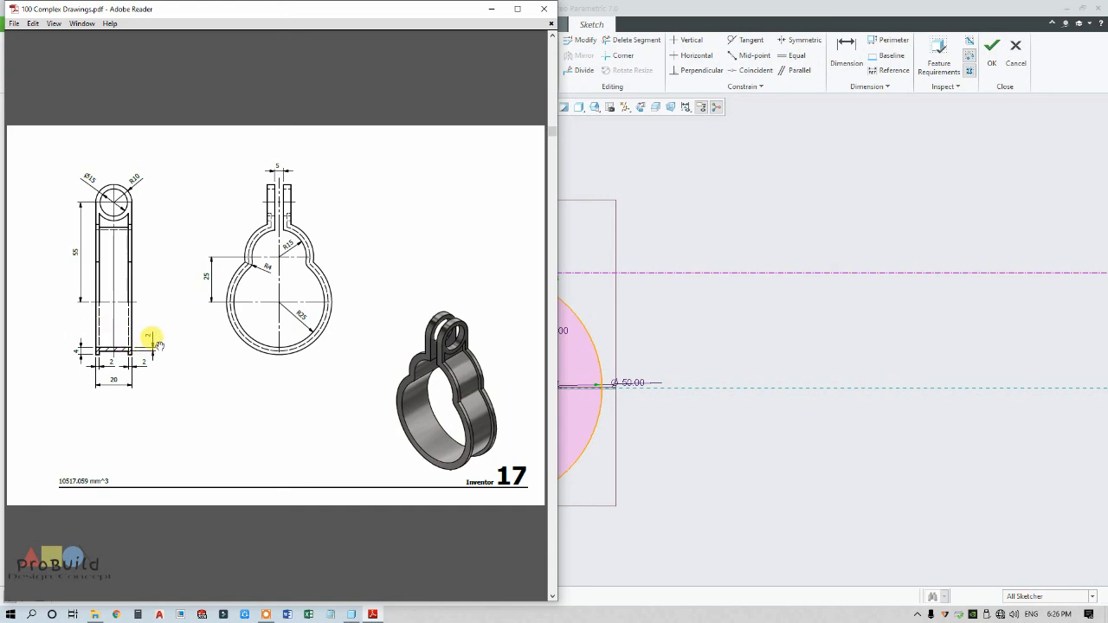
left_click(645, 420)
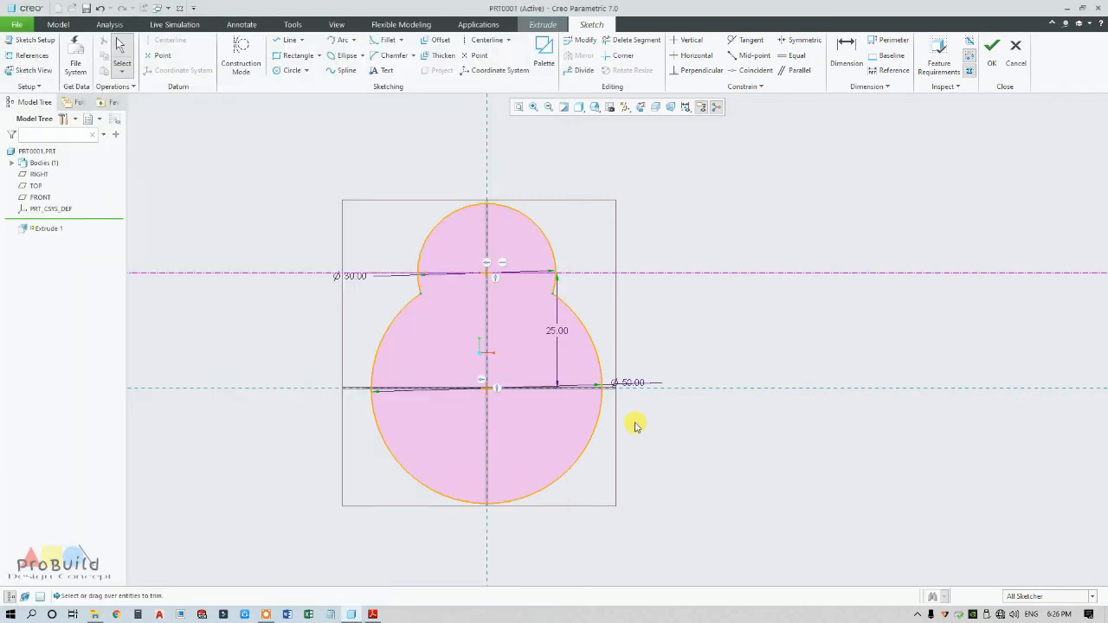
left_click(436, 40)
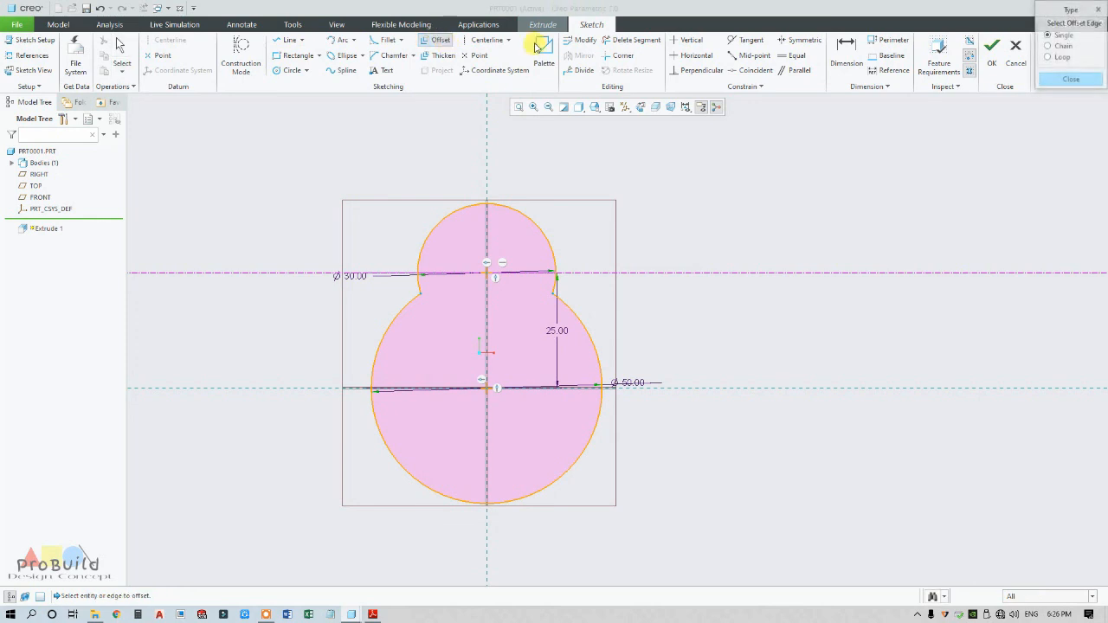
left_click(1061, 56)
left_click(522, 222)
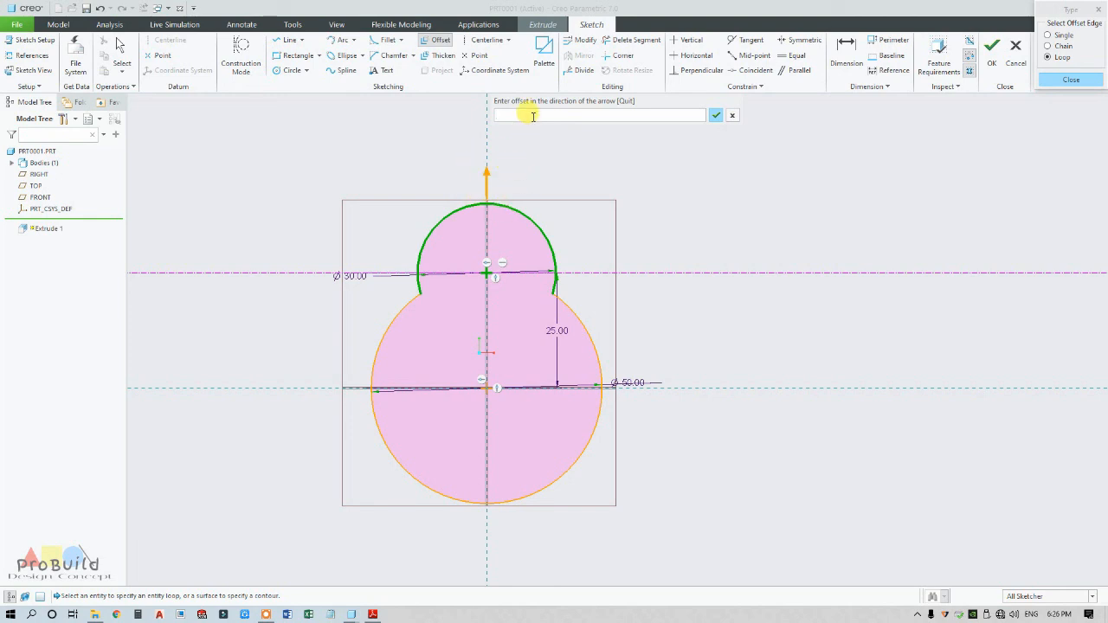
type("2")
key("Return")
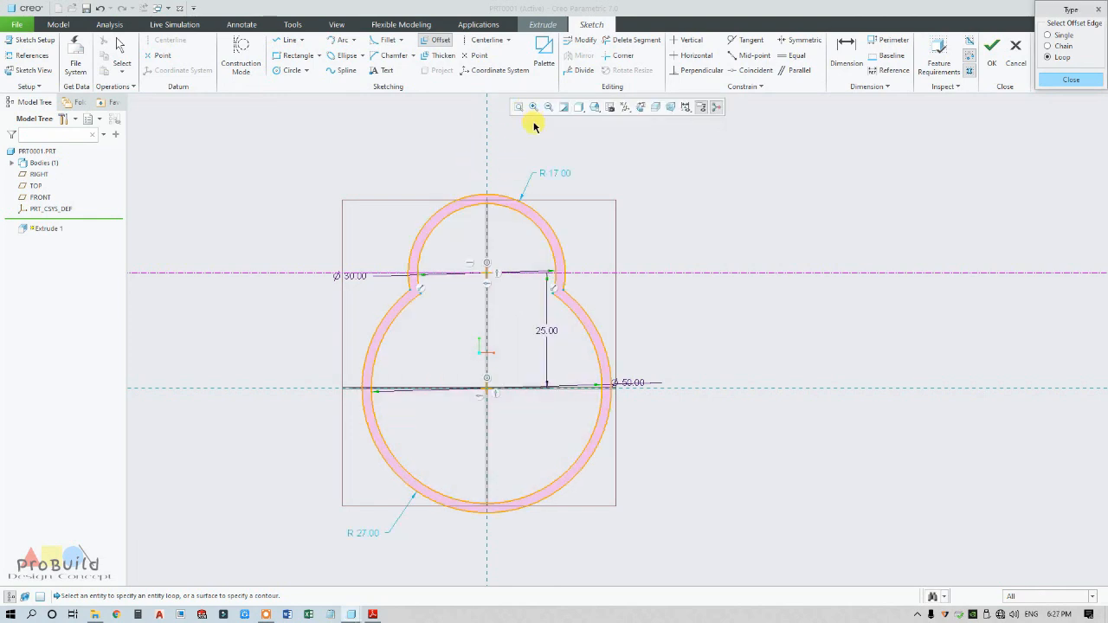
middle_click(575, 282)
Step: Finish the offset outline sketch and extrude it symmetrically about the sketch plane to a total depth of 16 mm
left_click(988, 46)
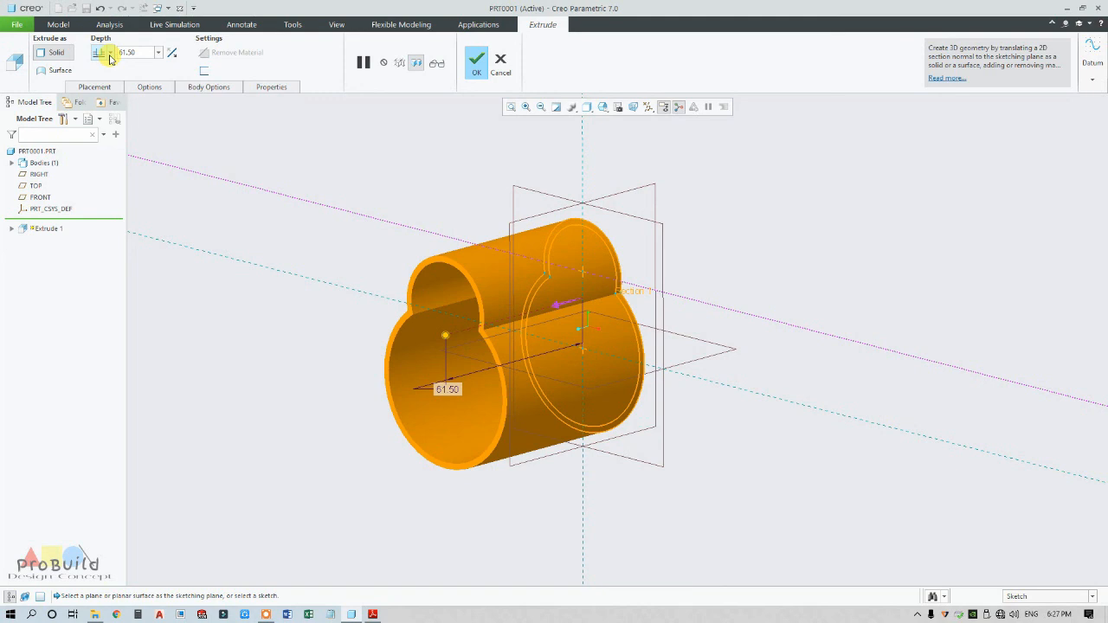
left_click(111, 54)
left_click(102, 87)
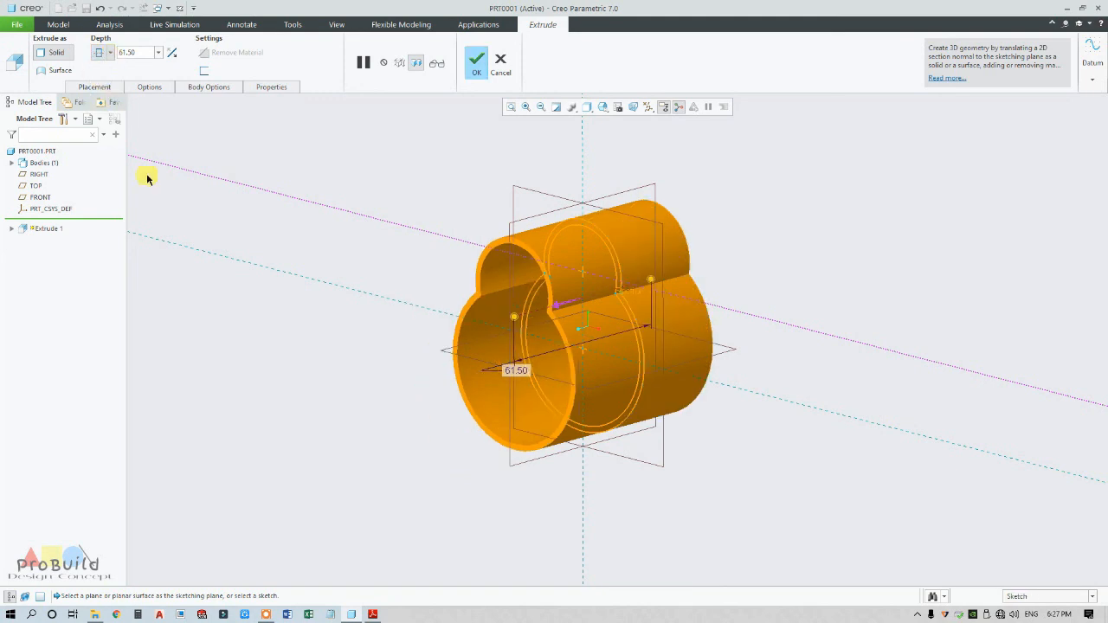
left_click(373, 614)
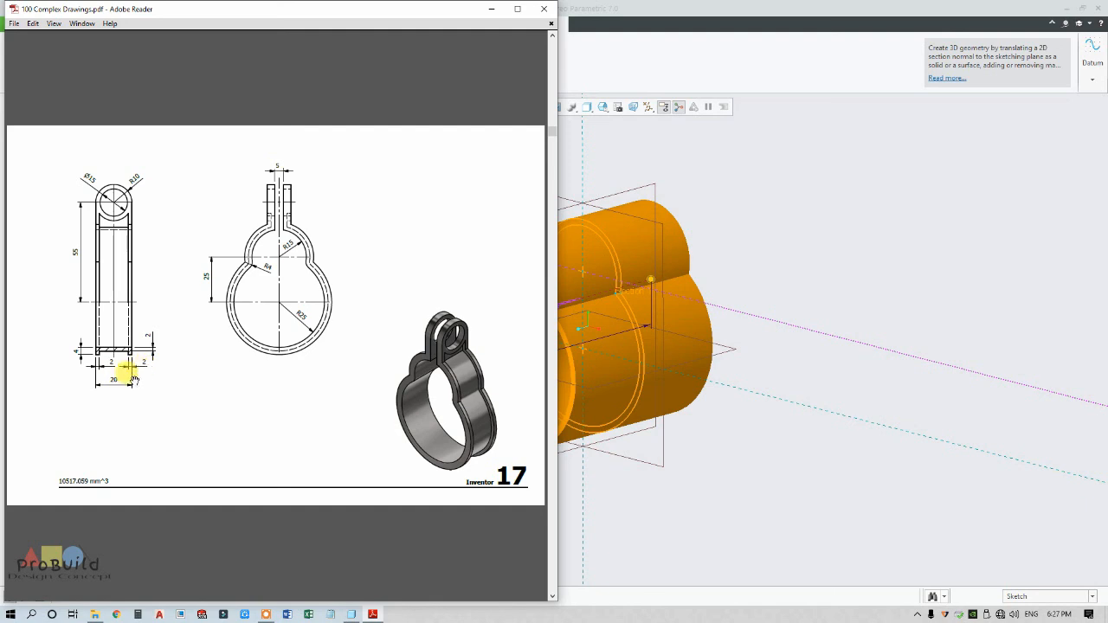
left_click(628, 450)
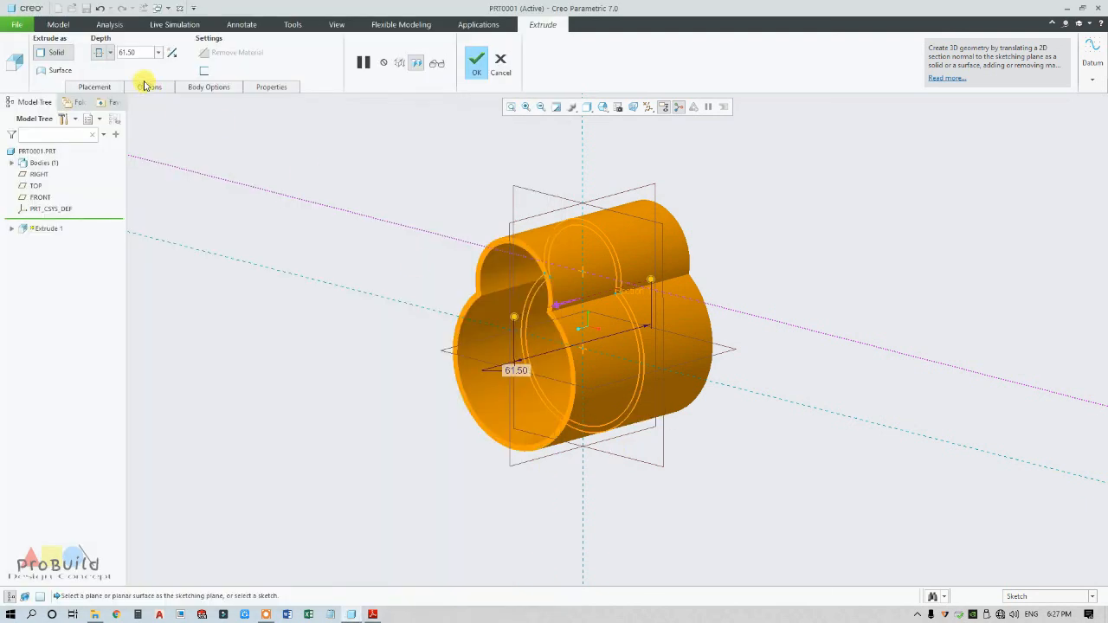
double_click(142, 50)
type("16")
key("Return")
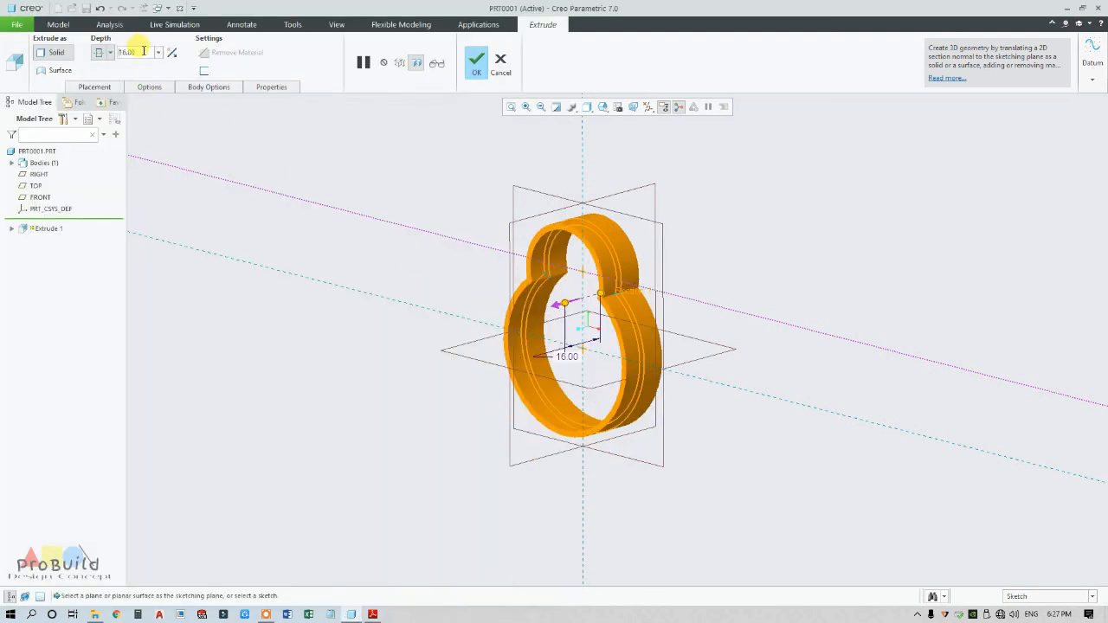
left_click(477, 68)
Step: Round the two inner edges where the small and large rings meet with a 4 mm radius, as in the reference drawing
scroll(489, 195, "up", 3)
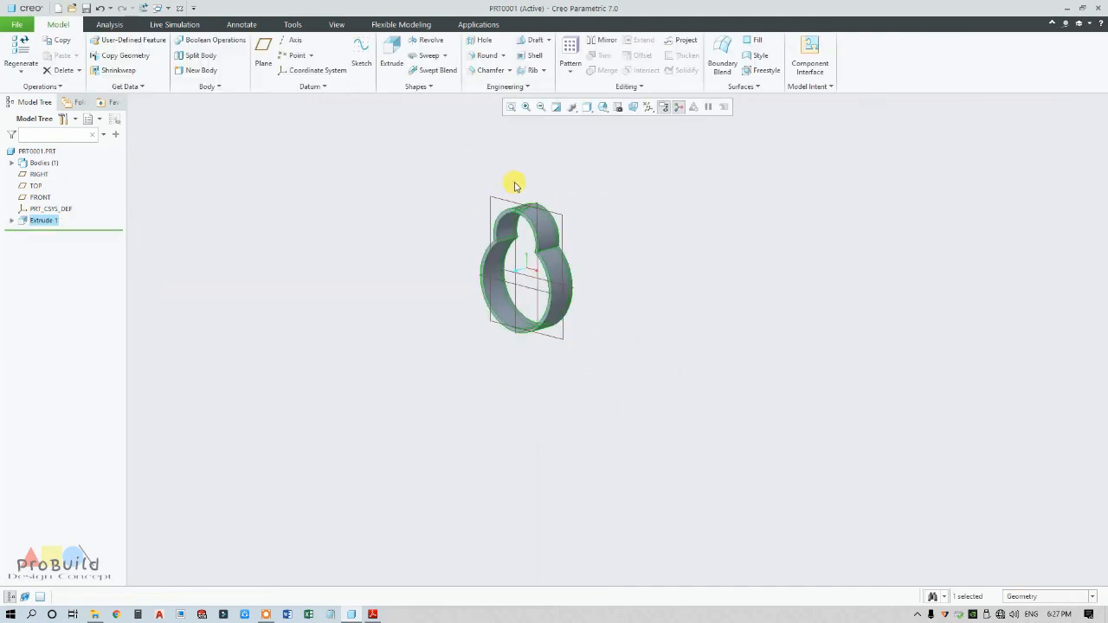
scroll(579, 195, "down", 8)
middle_click_drag(621, 273, 527, 159)
left_click(373, 615)
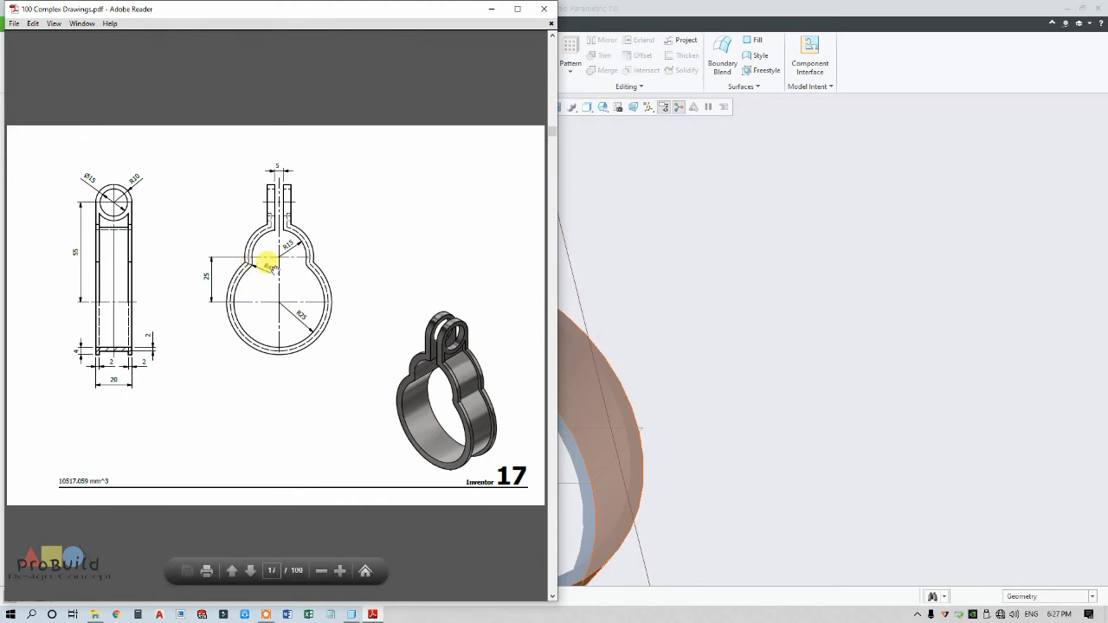
left_click(583, 300)
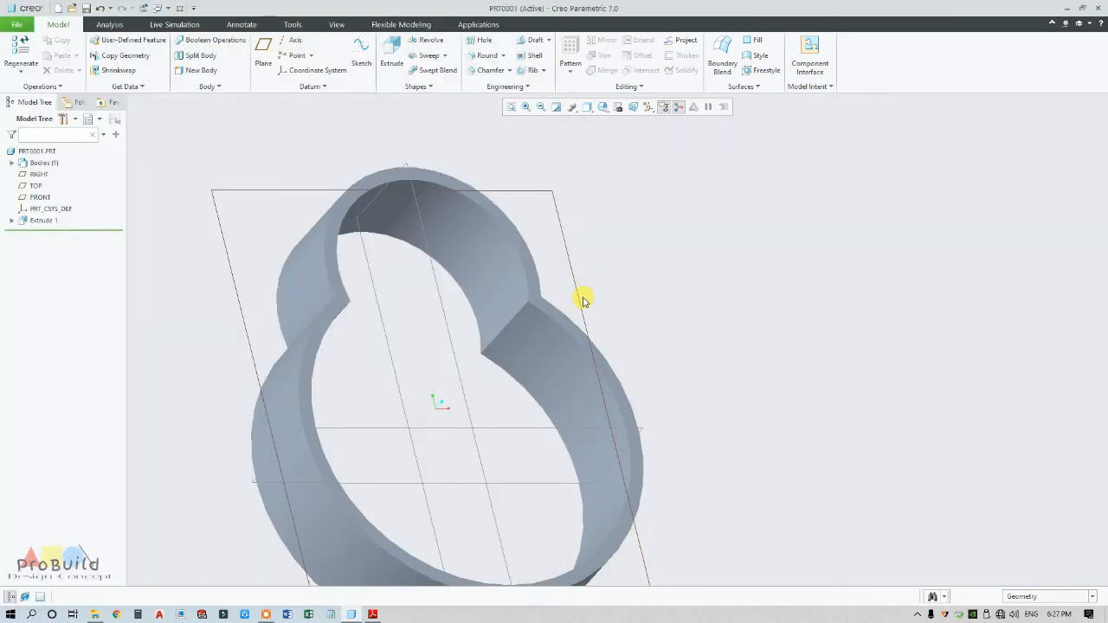
left_click(485, 55)
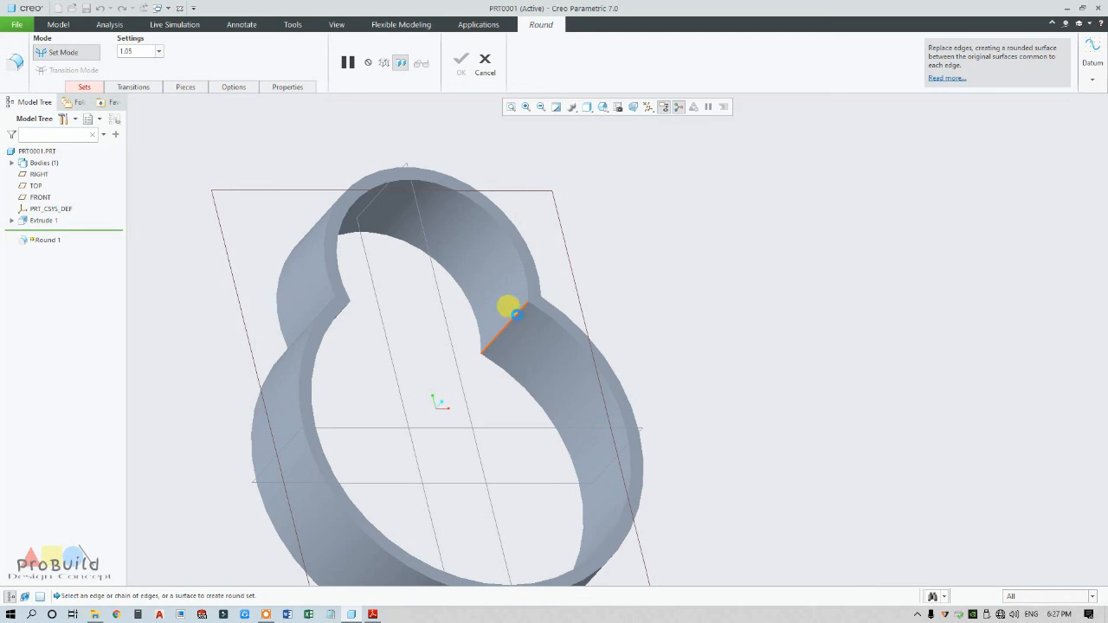
left_click(514, 313)
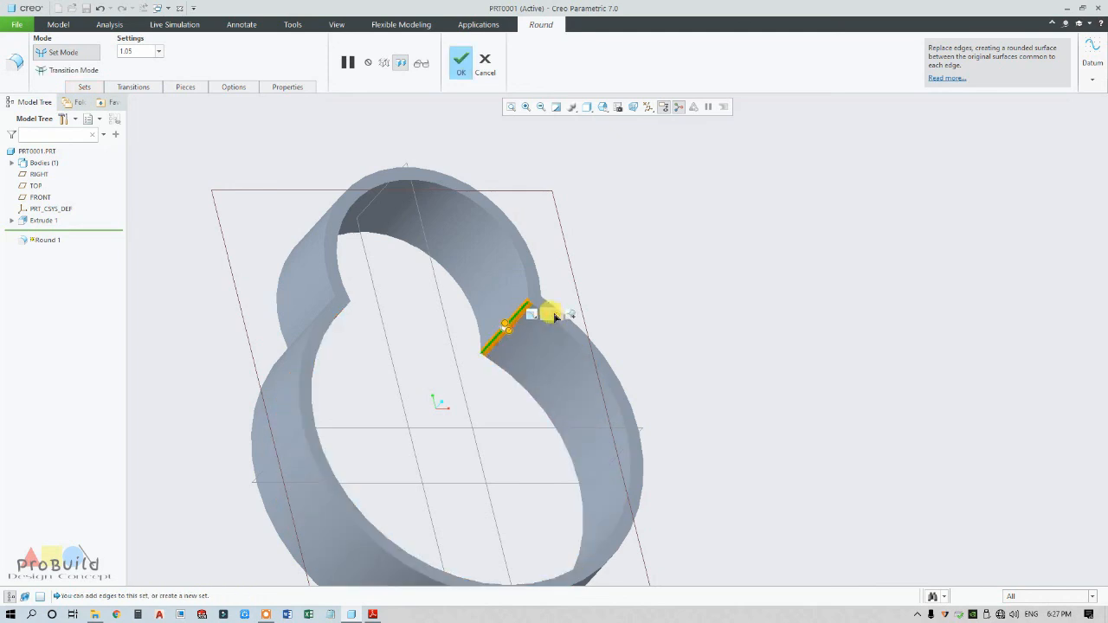
left_click_drag(555, 317, 529, 313)
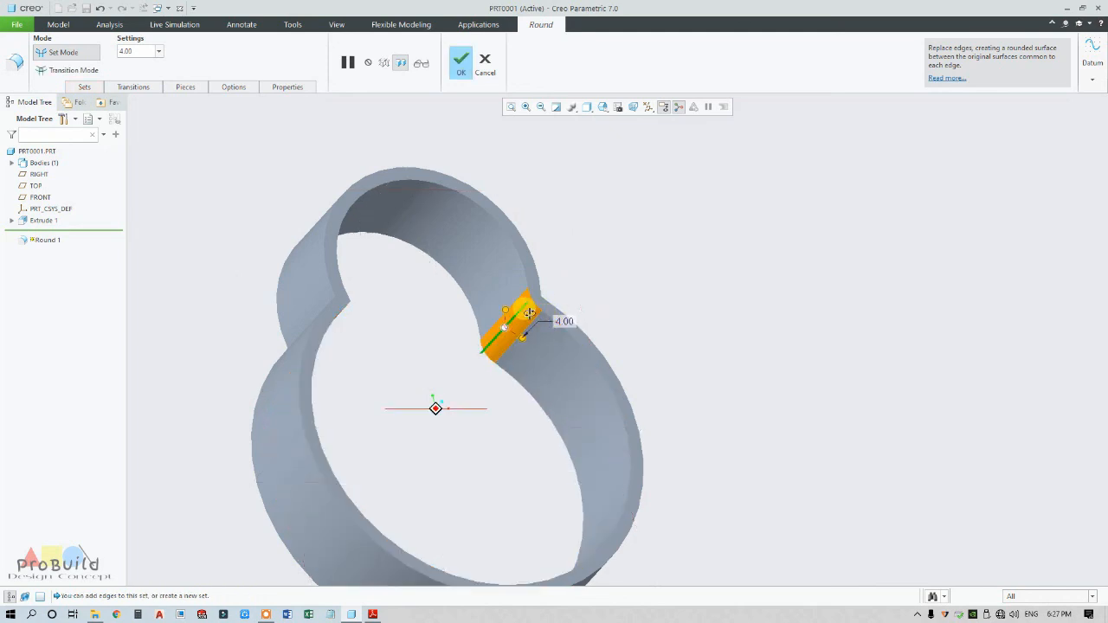
middle_click_drag(529, 313, 396, 321)
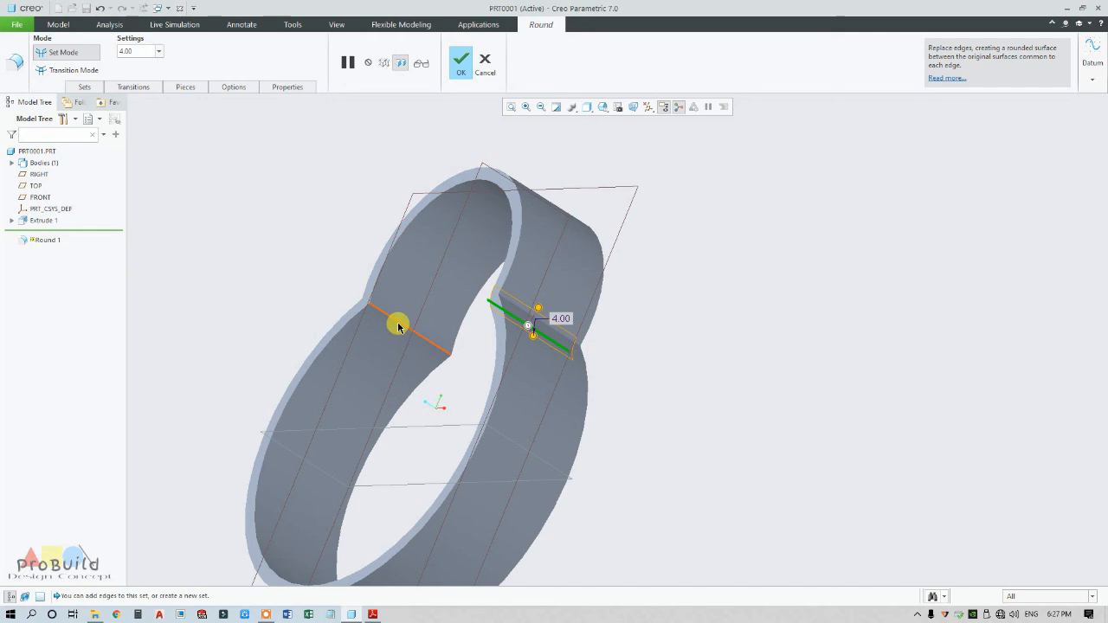
left_click(460, 67)
Step: Start an extrude sketch on the front end face of the double ring and orient the view square to the sketch plane
middle_click_drag(395, 156, 429, 346)
left_click(370, 615)
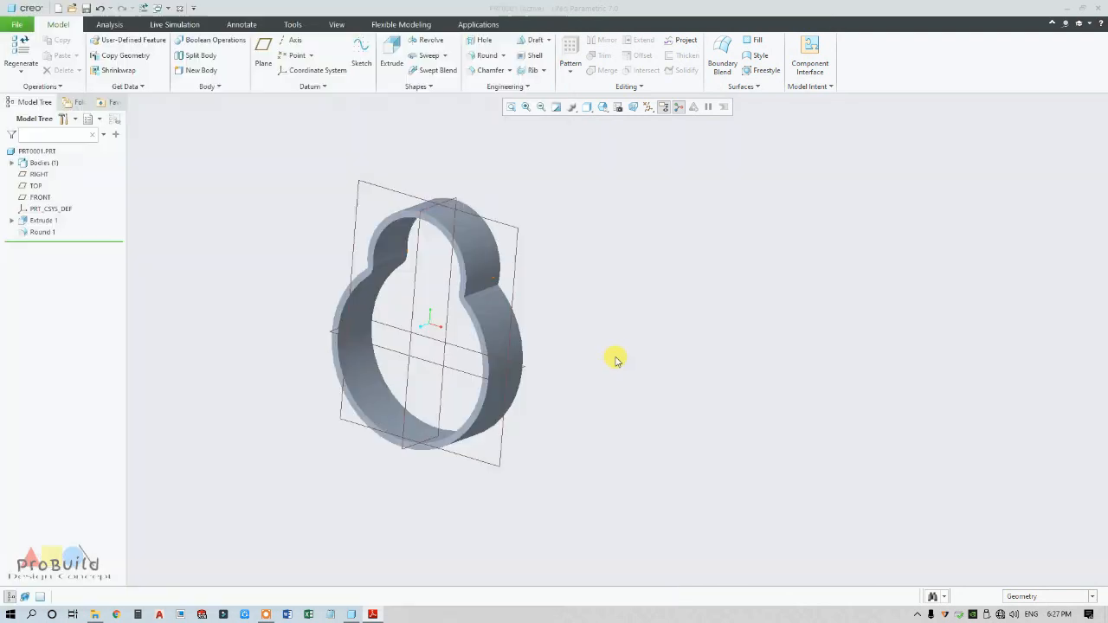
left_click(606, 360)
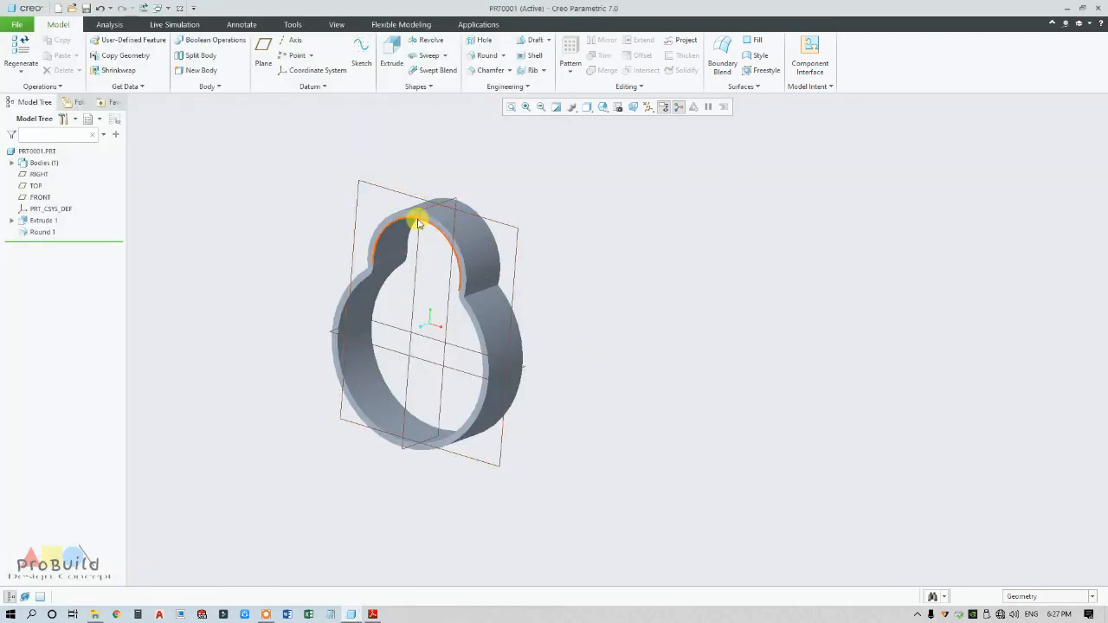
scroll(425, 213, "up", 5)
left_click(437, 239)
scroll(439, 240, "down", 3)
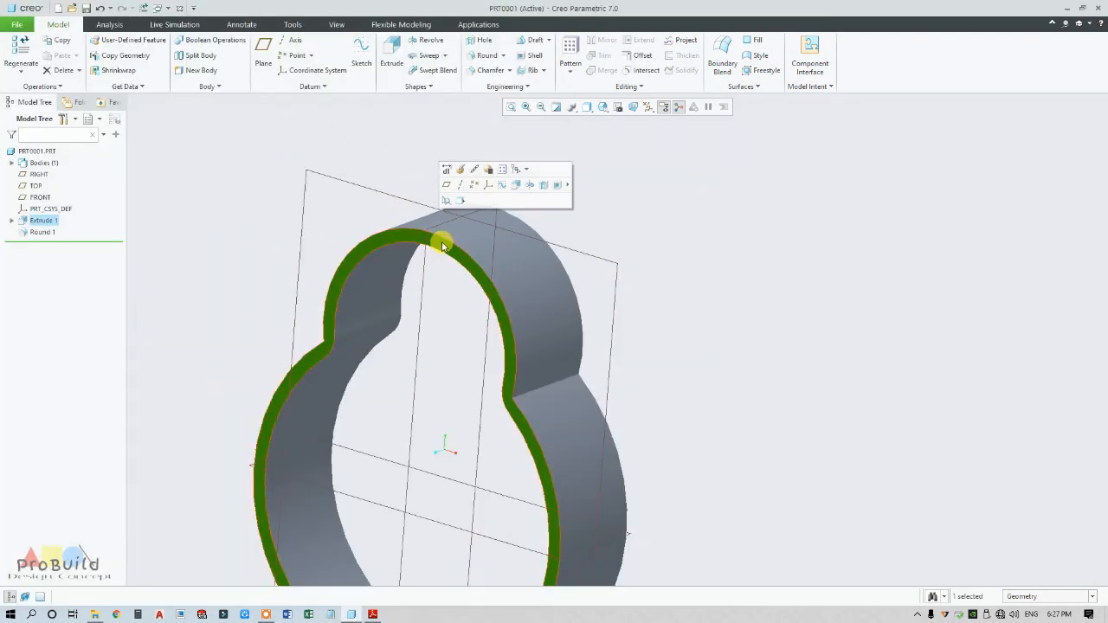
scroll(441, 247, "down", 4)
left_click(391, 52)
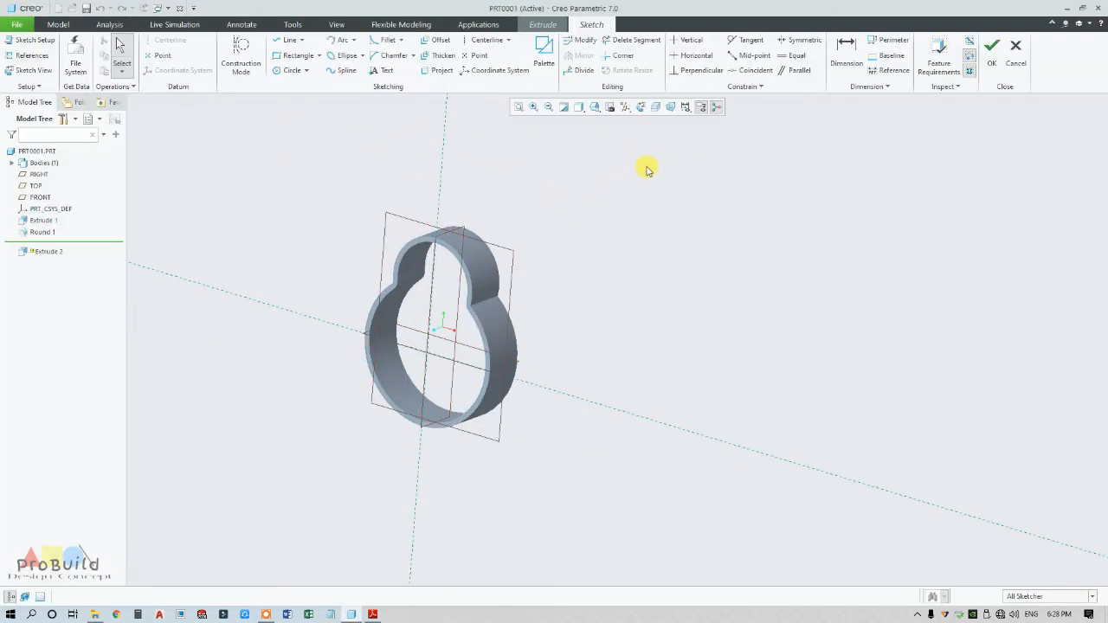
left_click(639, 107)
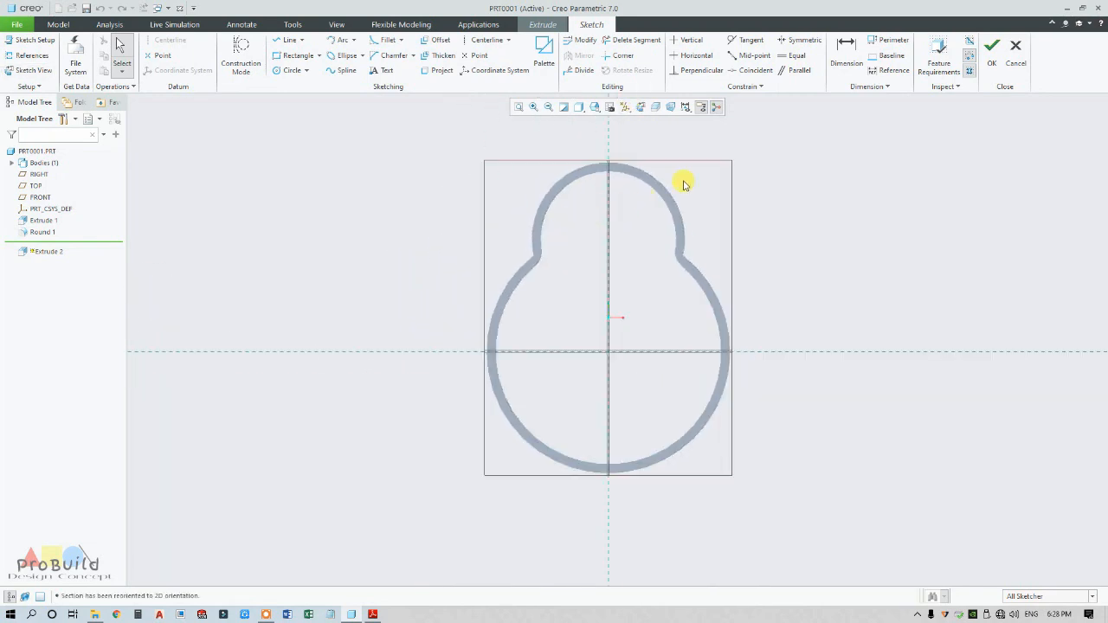
scroll(776, 162, "up", 3)
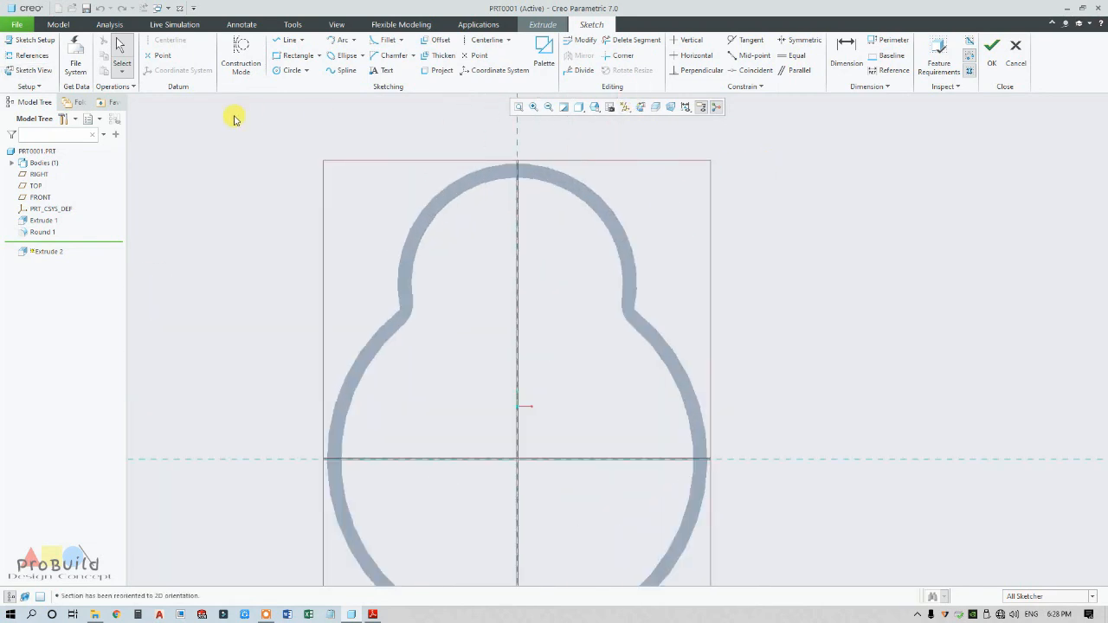
Step: Project the inner edges of the ring, including both corner rounds, into the sketch as a closed loop
left_click(437, 70)
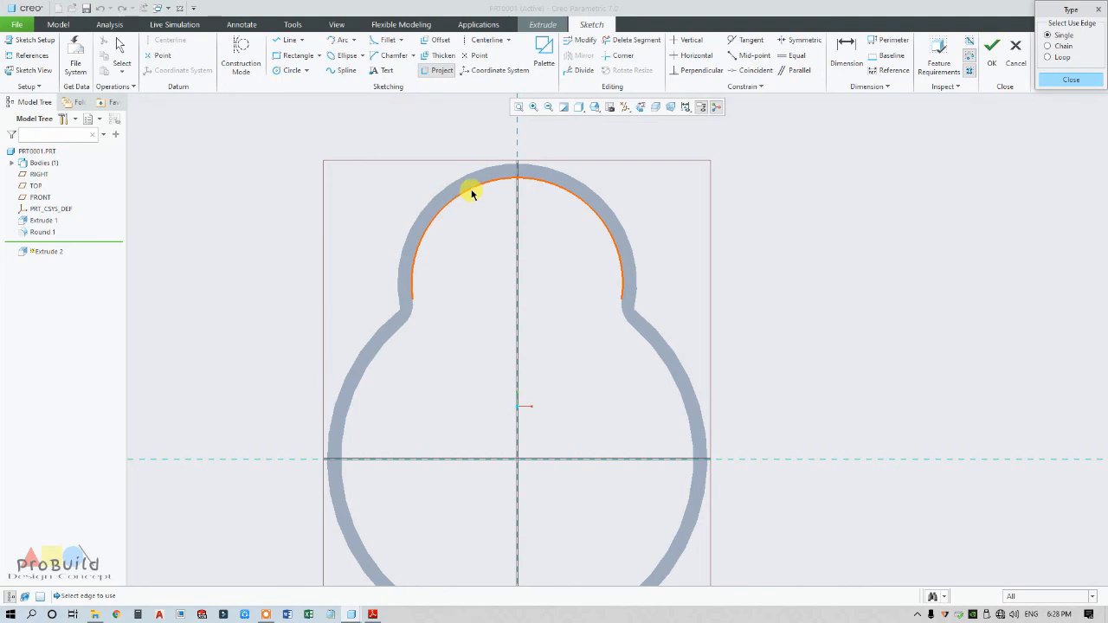
left_click(470, 190)
left_click(396, 320)
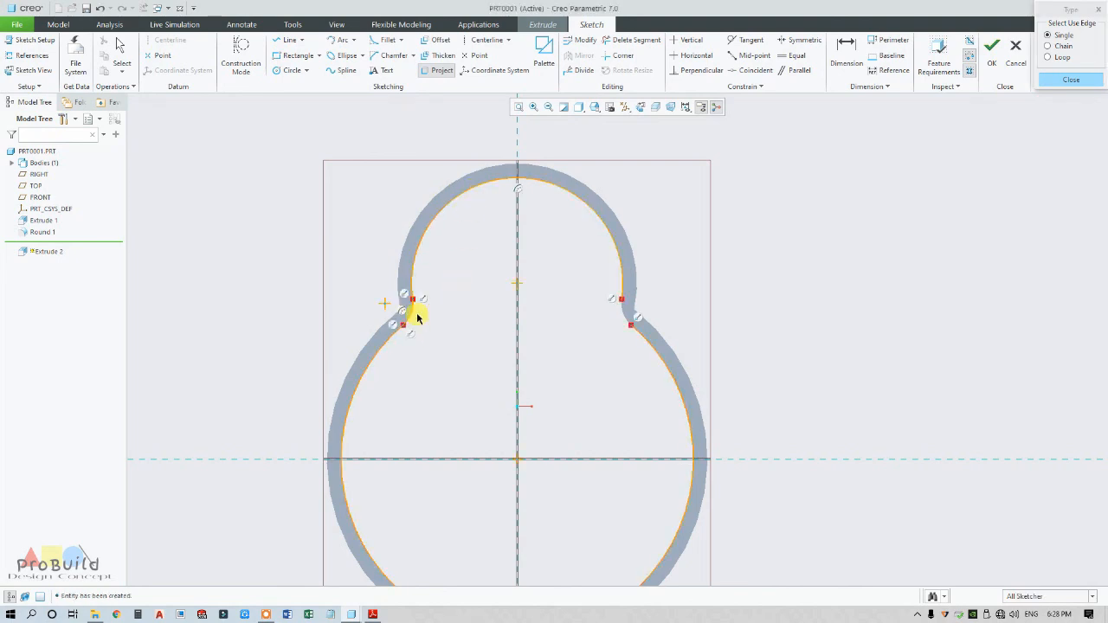
left_click(620, 313)
middle_click(544, 286)
scroll(310, 206, "down", 2)
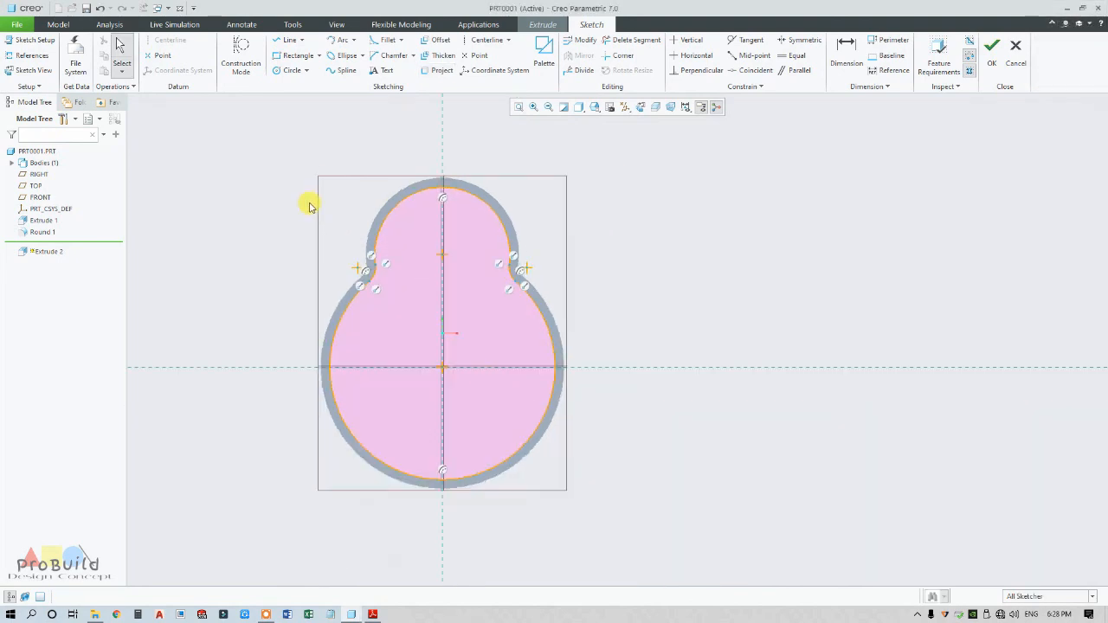
Step: Offset the whole projected loop outward by 4 mm to form the flange outline
left_click(440, 40)
left_click(1062, 57)
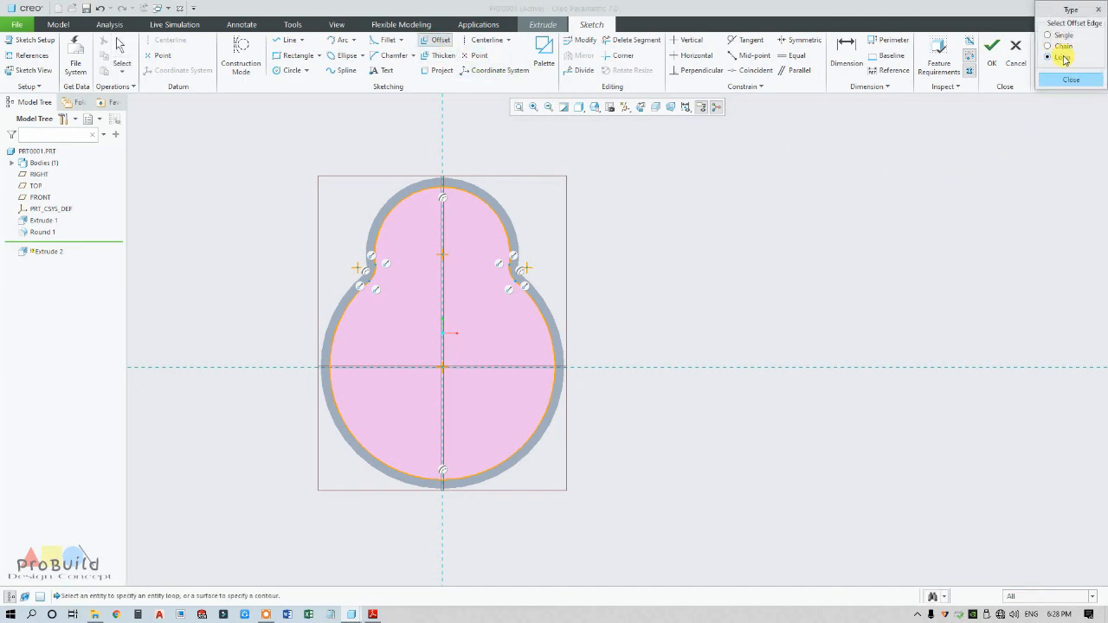
left_click(470, 190)
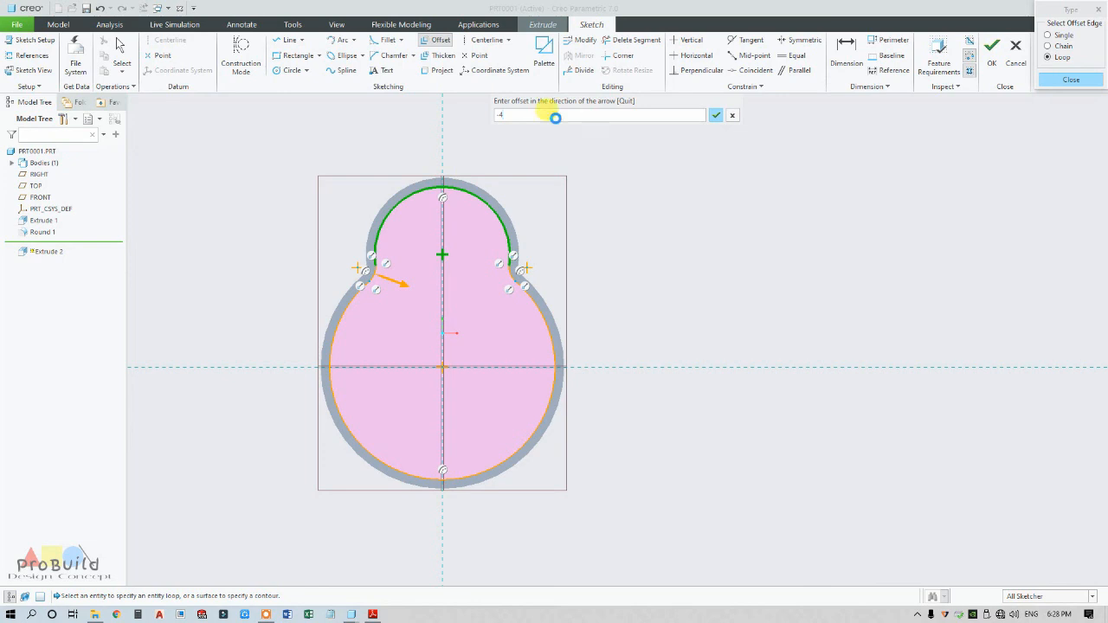
key("Return")
middle_click(571, 216)
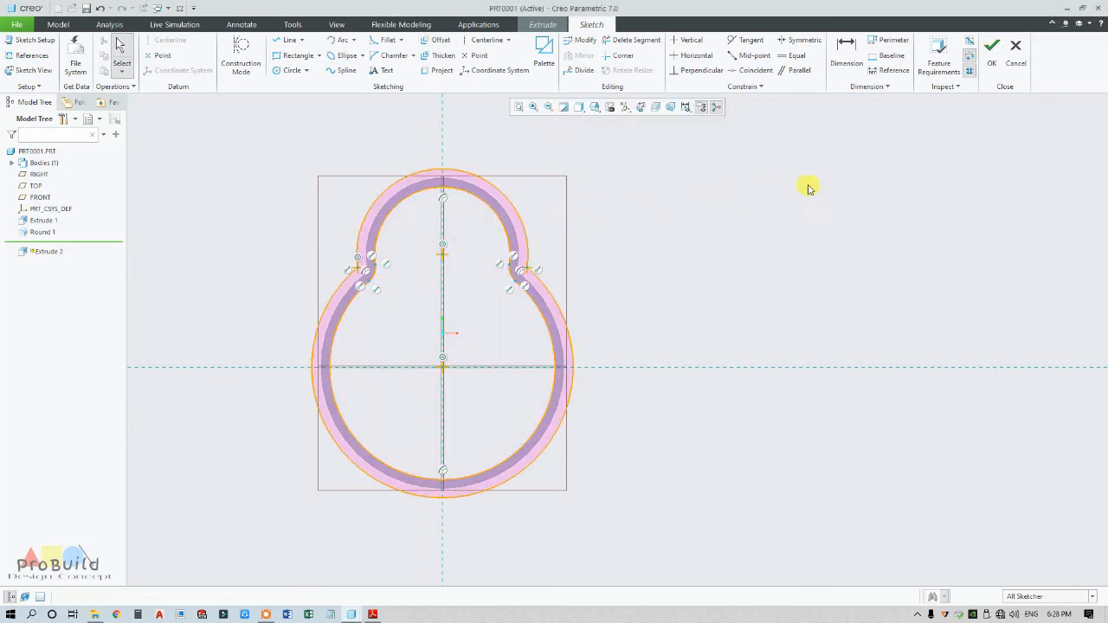
Step: Finish the flange sketch and extrude it 2 mm outward from the ring's front end face
left_click(987, 62)
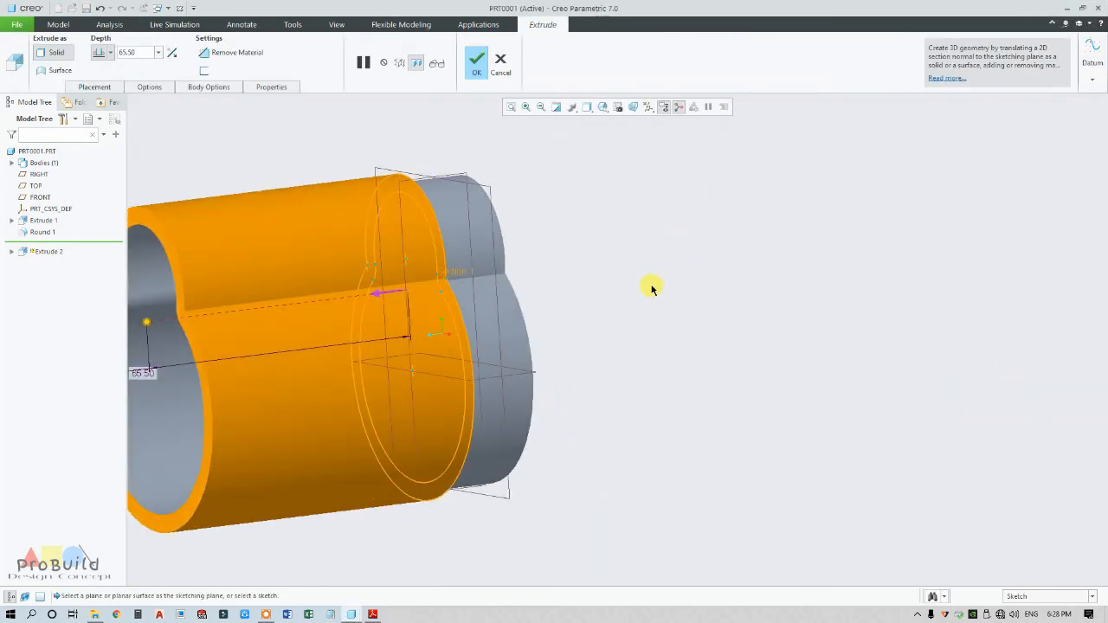
double_click(142, 51)
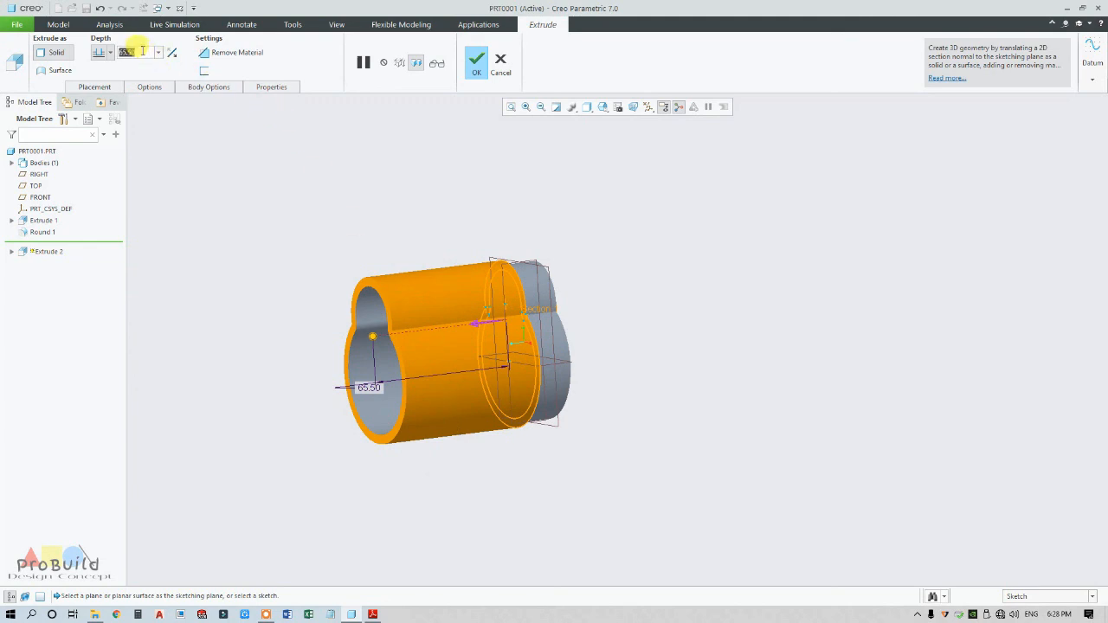
type("4")
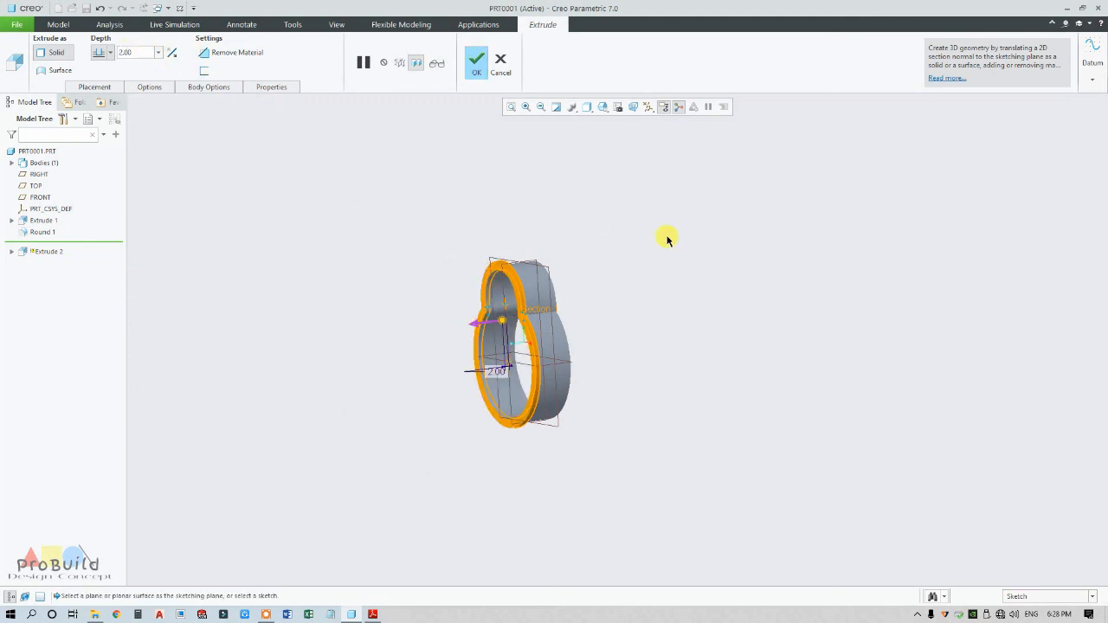
scroll(666, 240, "down", 2)
middle_click_drag(492, 315, 465, 328)
left_click(476, 60)
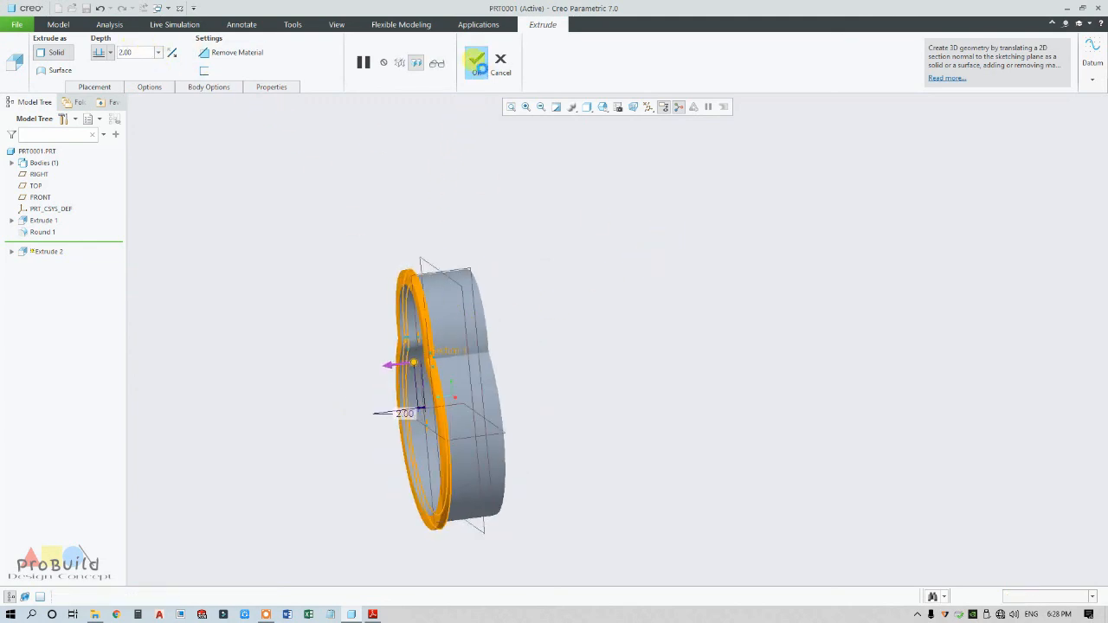
Step: Mirror the flange extrusion about the FRONT datum plane to the opposite end of the ring
middle_click_drag(495, 216, 446, 246)
left_click(43, 244)
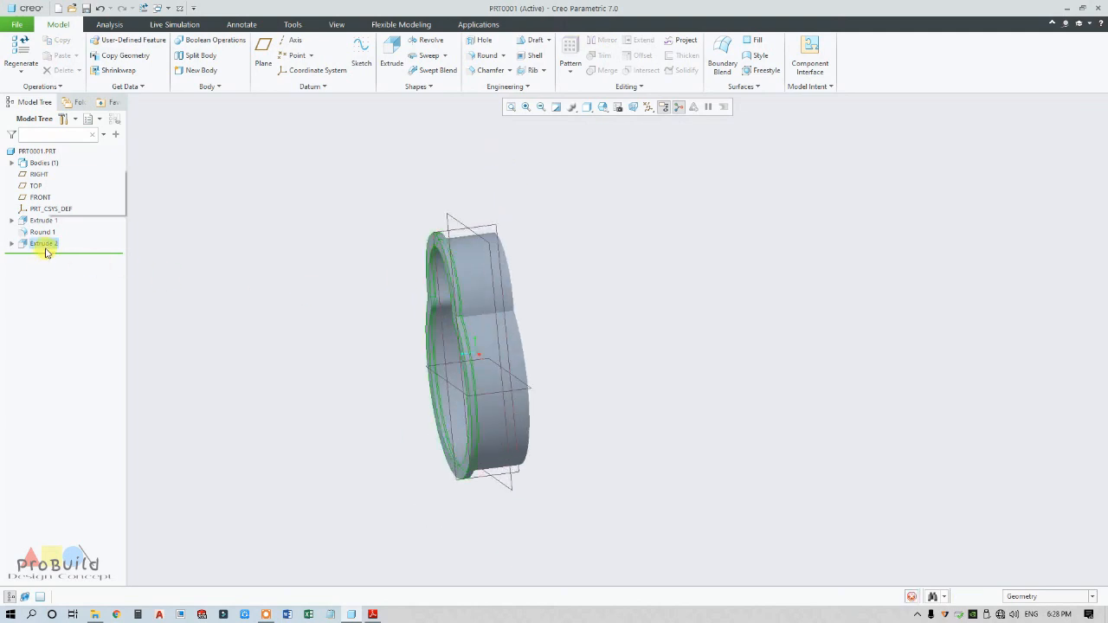
left_click(600, 43)
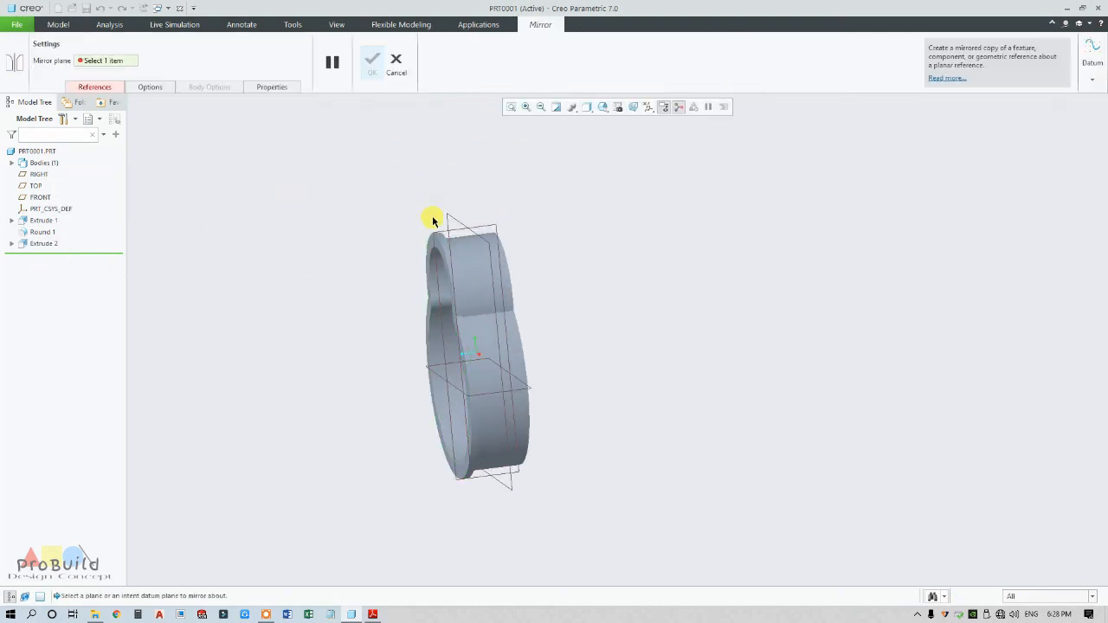
left_click(457, 223)
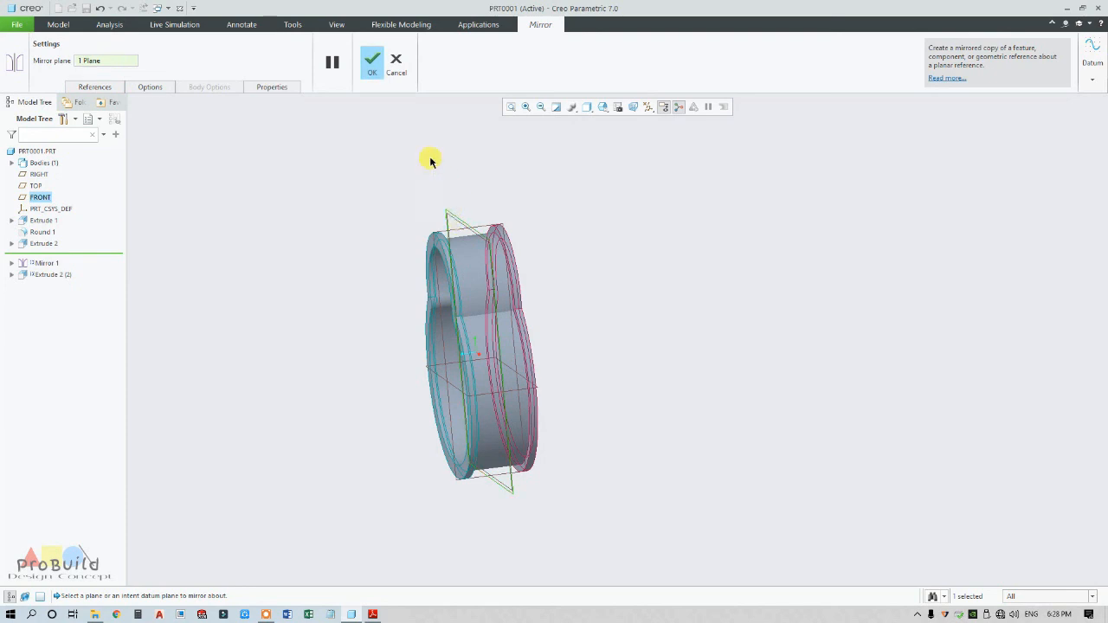
left_click(377, 72)
Step: Consult drawing 17 for the lug dimensions and start an extrude sketch on the RIGHT datum plane, viewed square-on
middle_click_drag(499, 158, 470, 185)
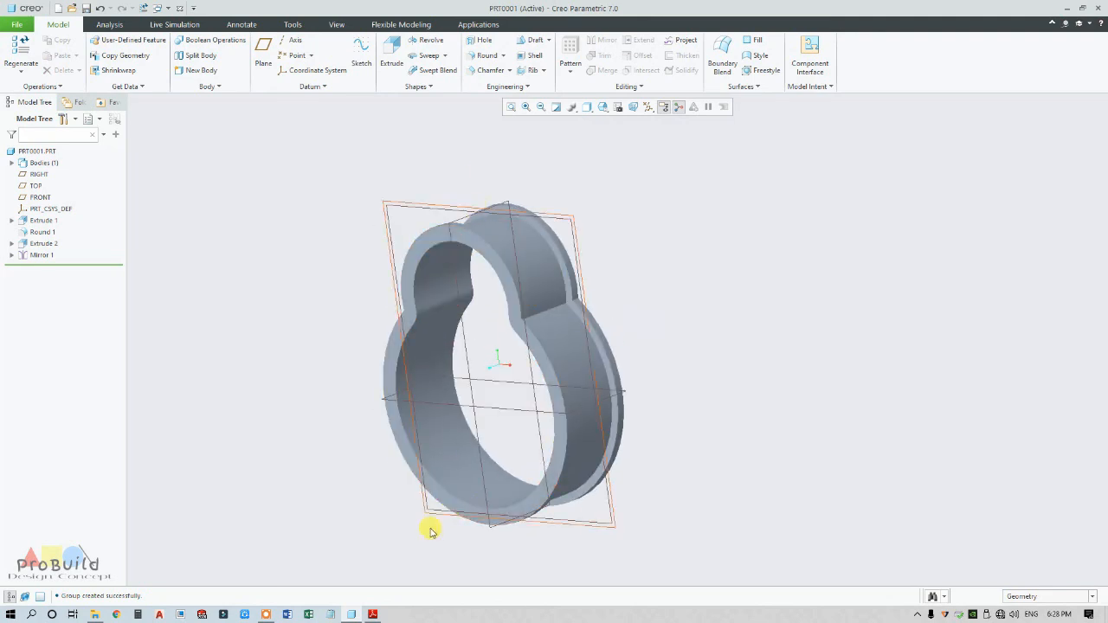
left_click(372, 614)
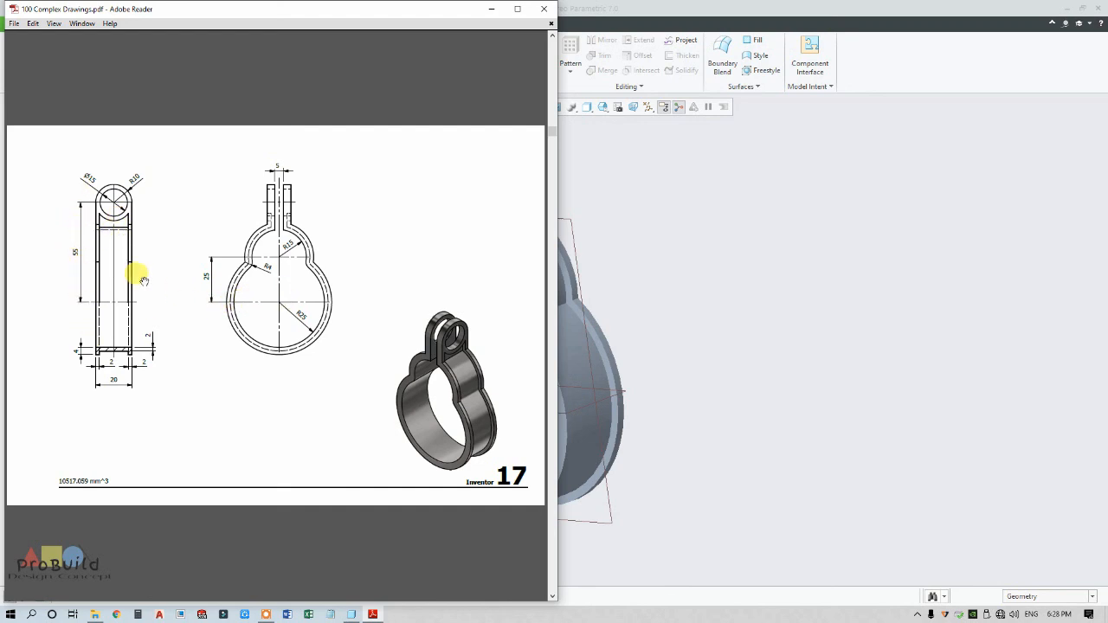
left_click(709, 296)
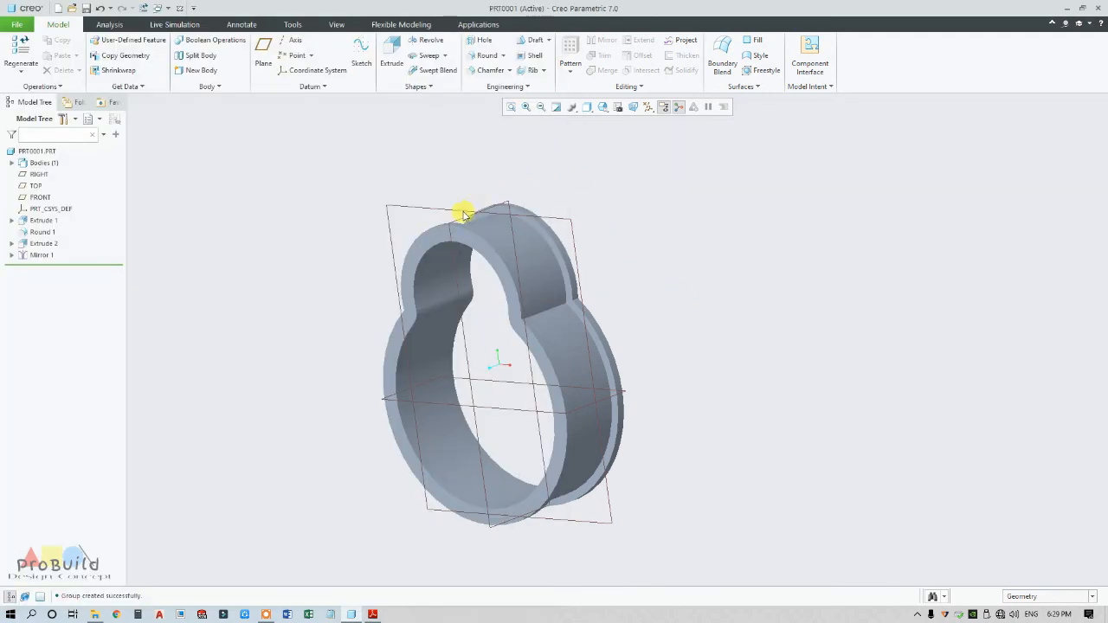
left_click(464, 329)
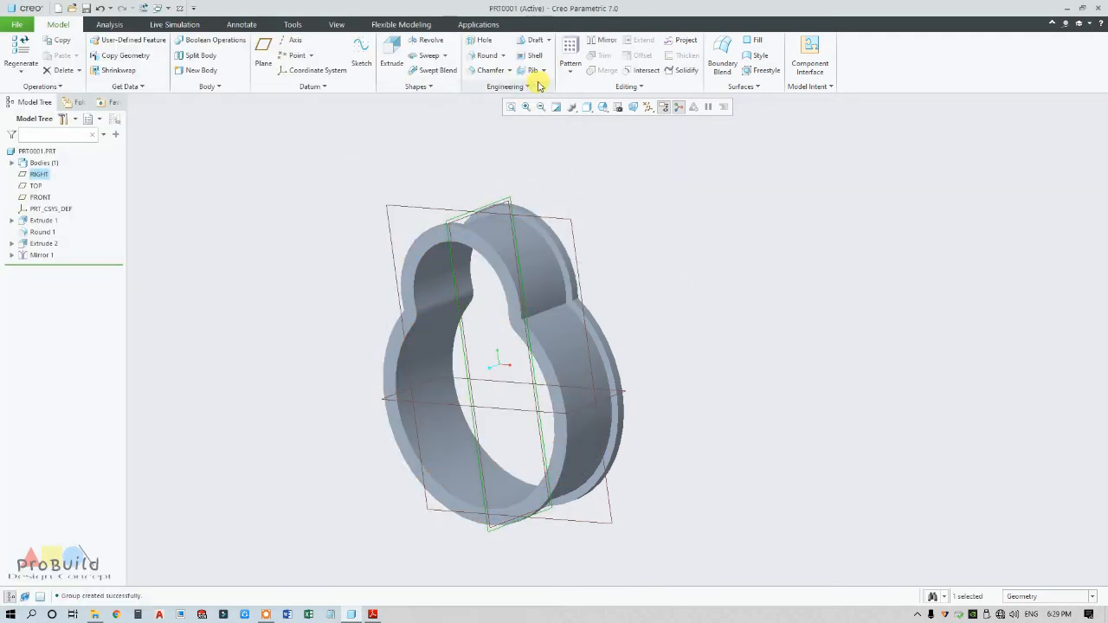
left_click(394, 55)
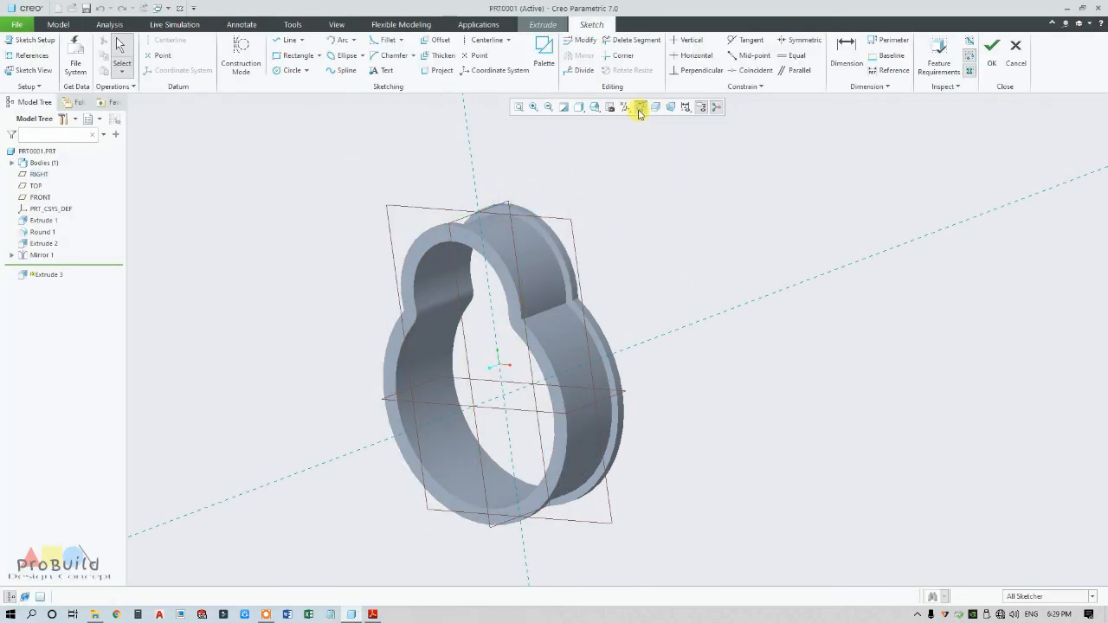
left_click(640, 108)
Step: Display the model with hidden lines and add the ring's upper inner silhouette edge as a sketch reference
left_click(581, 107)
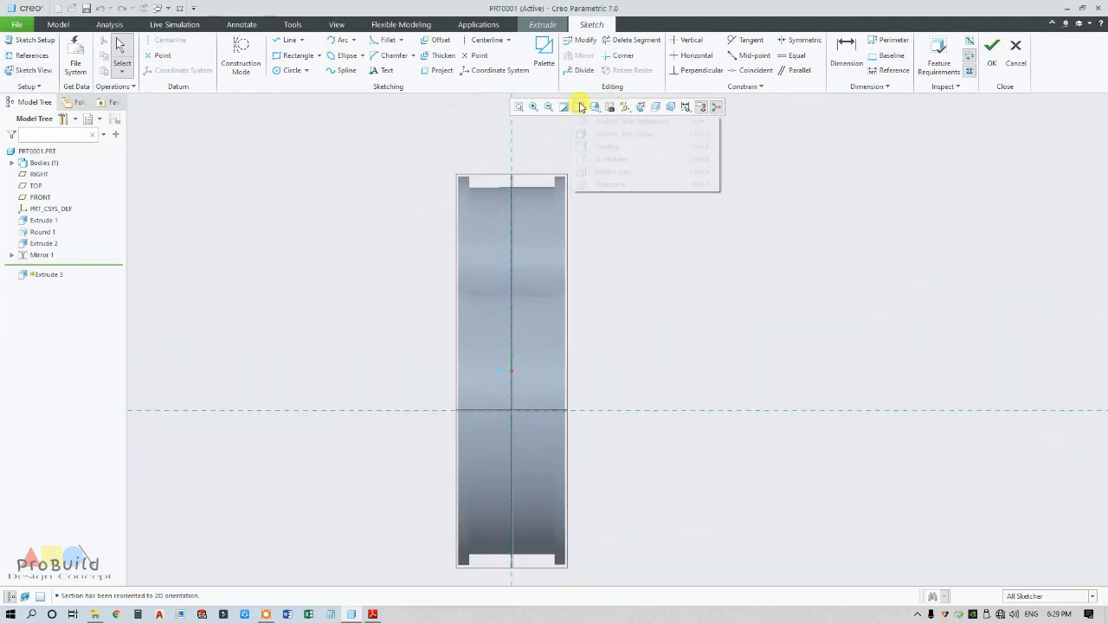
left_click(601, 172)
scroll(604, 242, "up", 3)
scroll(624, 209, "down", 3)
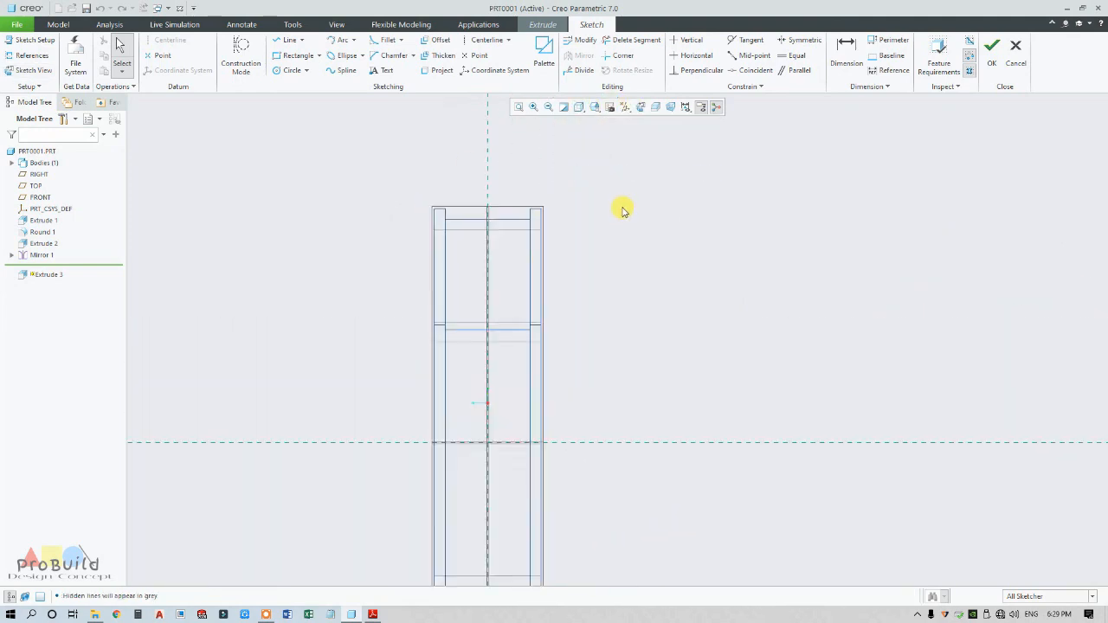
scroll(624, 209, "down", 3)
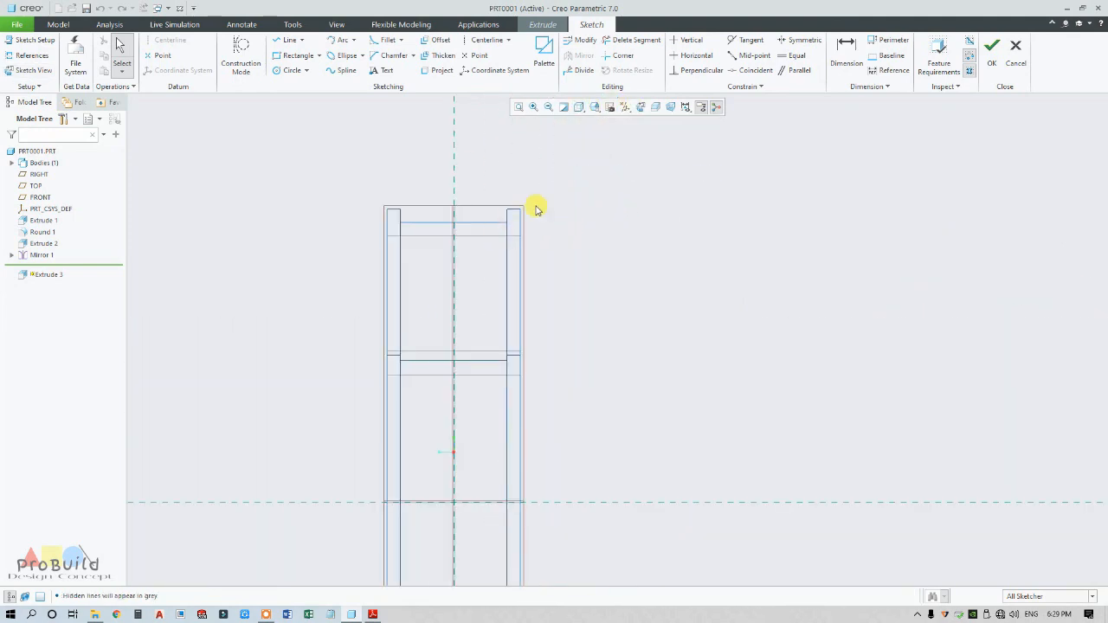
left_click(26, 57)
left_click(337, 256)
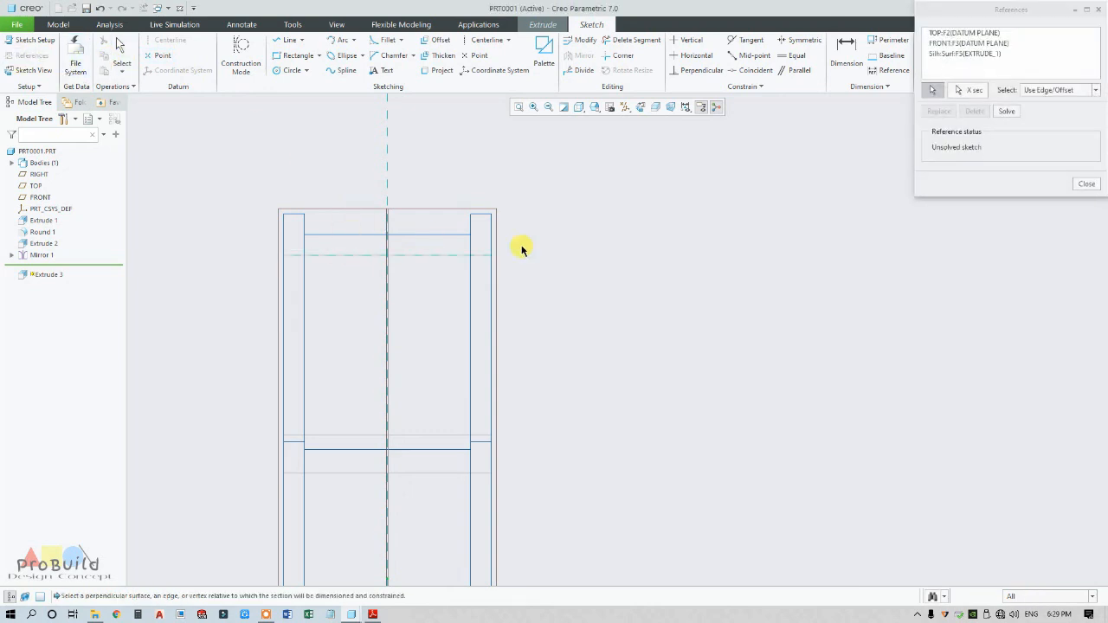
middle_click(522, 248)
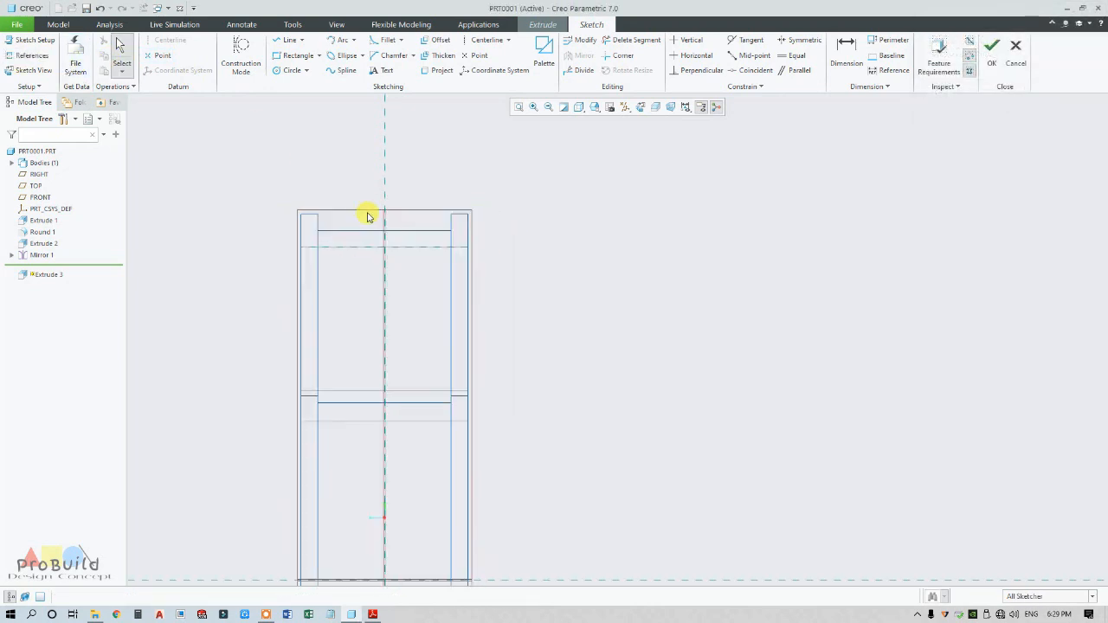
Step: Sketch a circle about 18 mm in diameter, centred on the vertical reference above the ring
left_click(289, 40)
scroll(324, 240, "up", 3)
left_click(292, 70)
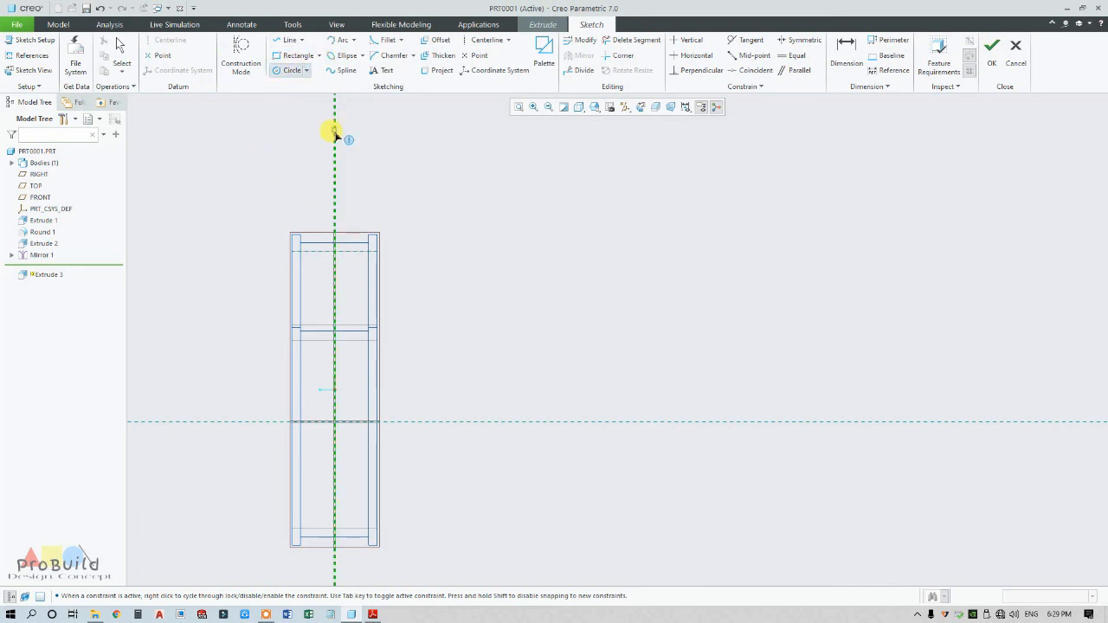
scroll(334, 136, "down", 1)
left_click(372, 160)
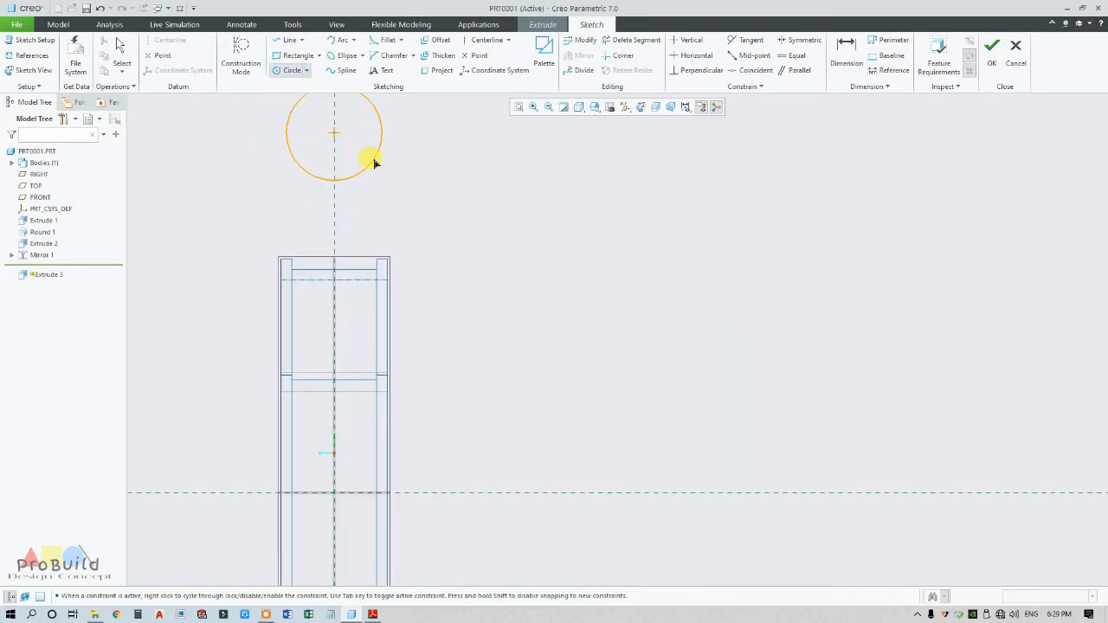
middle_click(403, 173)
Step: Check the lug radius in drawing 17 and set the circle's diameter to 20 mm
left_click(383, 615)
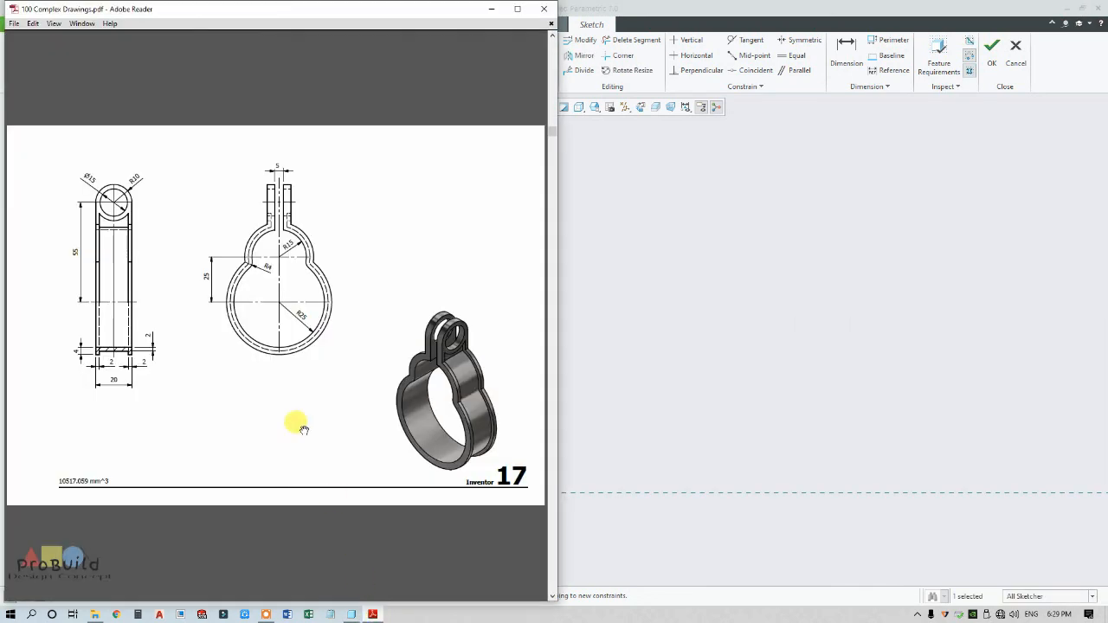
left_click(571, 264)
scroll(401, 183, "up", 2)
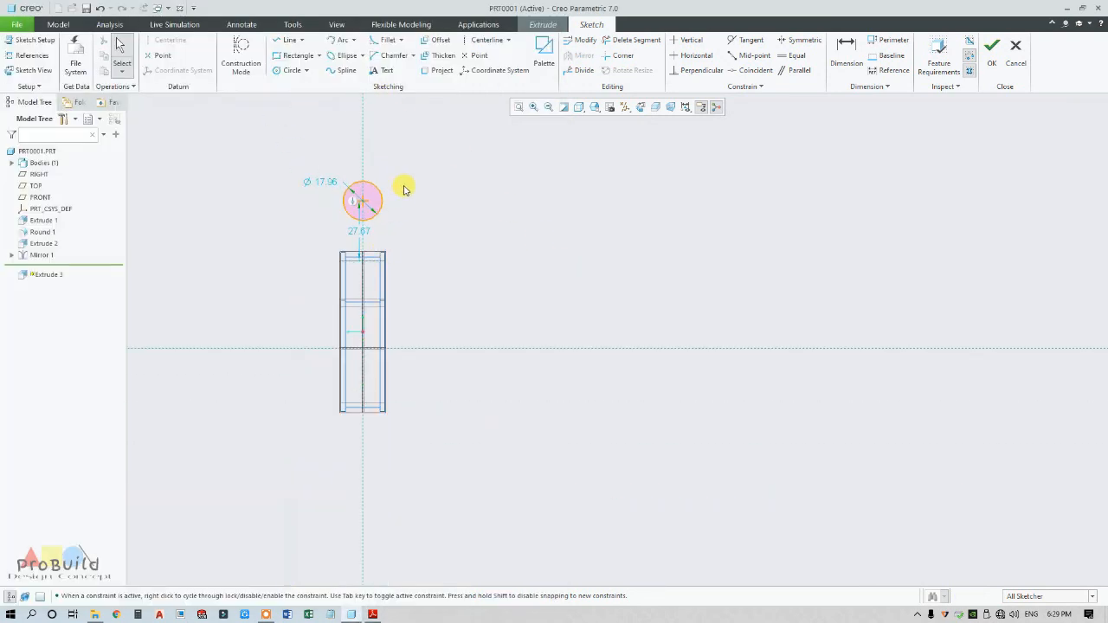
scroll(265, 186, "down", 2)
double_click(267, 182)
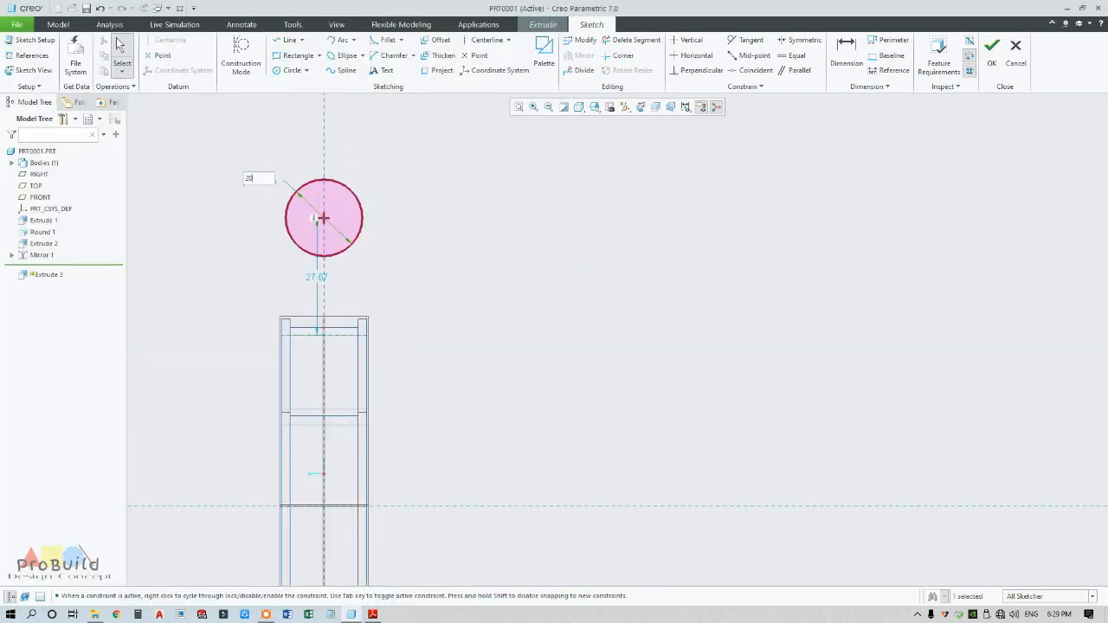
type("20")
key("Return")
scroll(313, 240, "up", 2)
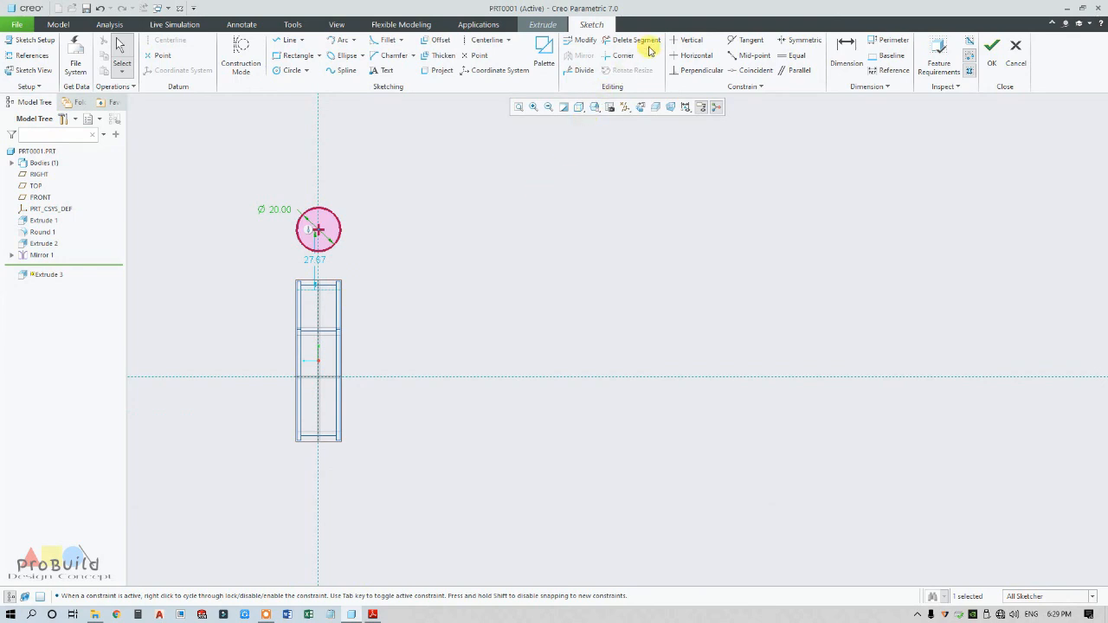
Step: Dimension the circle's centre 55 mm above the horizontal reference
left_click(851, 62)
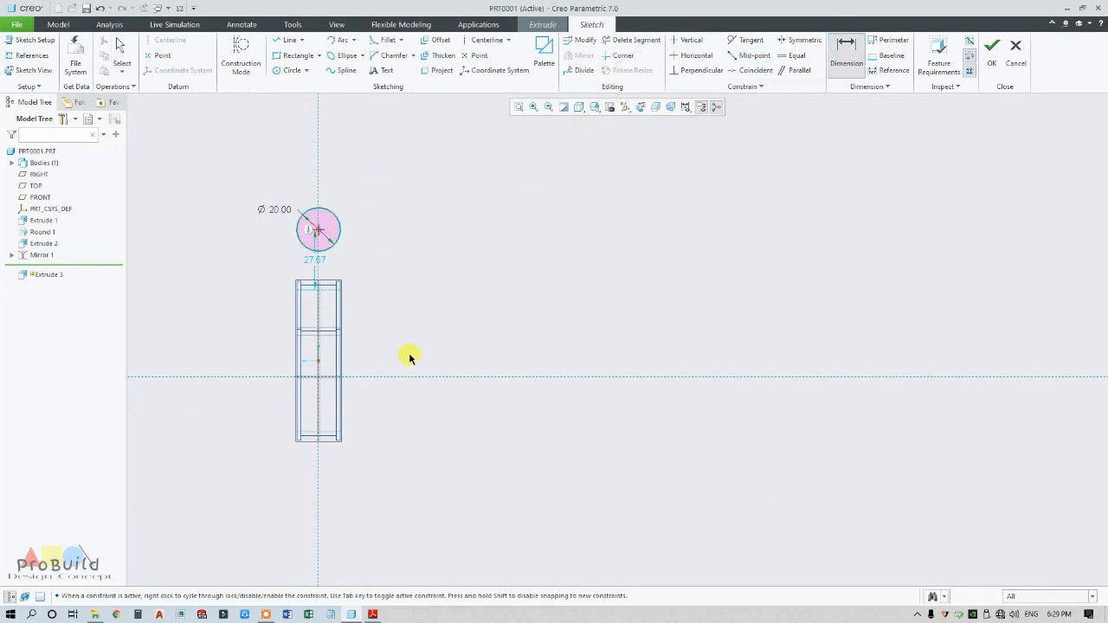
left_click(391, 376)
middle_click(380, 330)
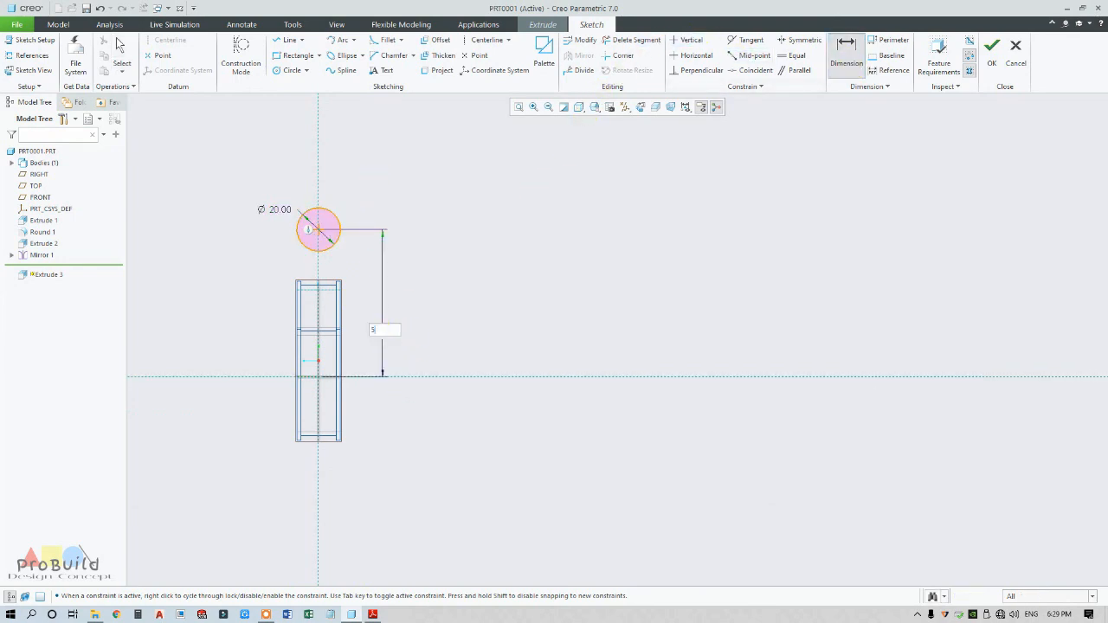
type("55")
key("Return")
middle_click(361, 320)
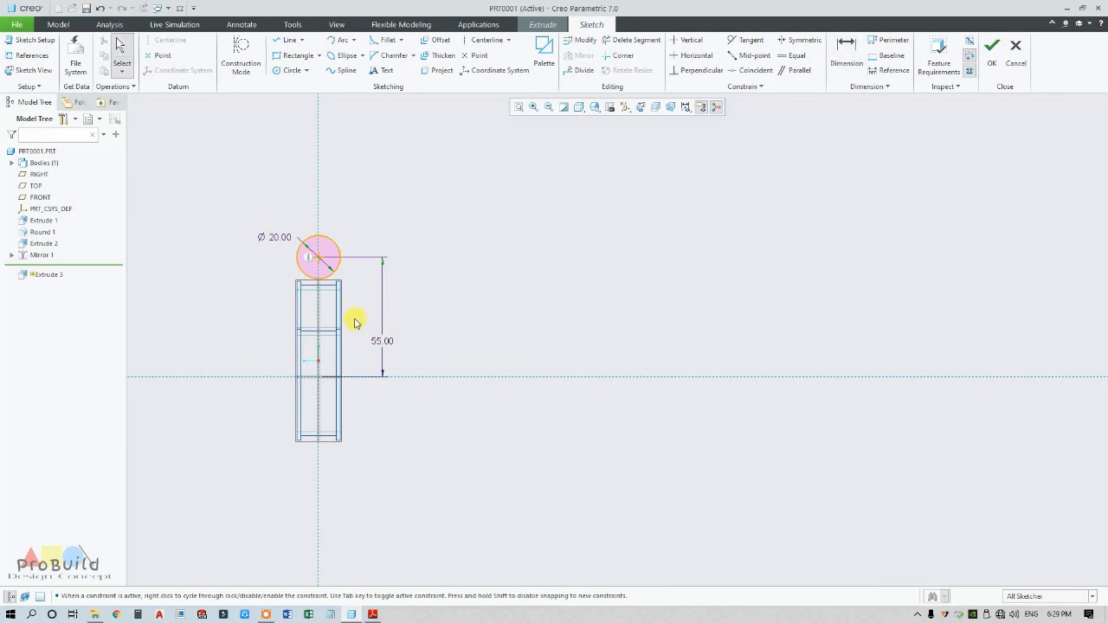
Step: Draw vertical tangent lines from both sides of the circle down to the inner silhouette reference, joined by a horizontal line
scroll(356, 321, "down", 4)
left_click(288, 40)
scroll(241, 212, "down", 3)
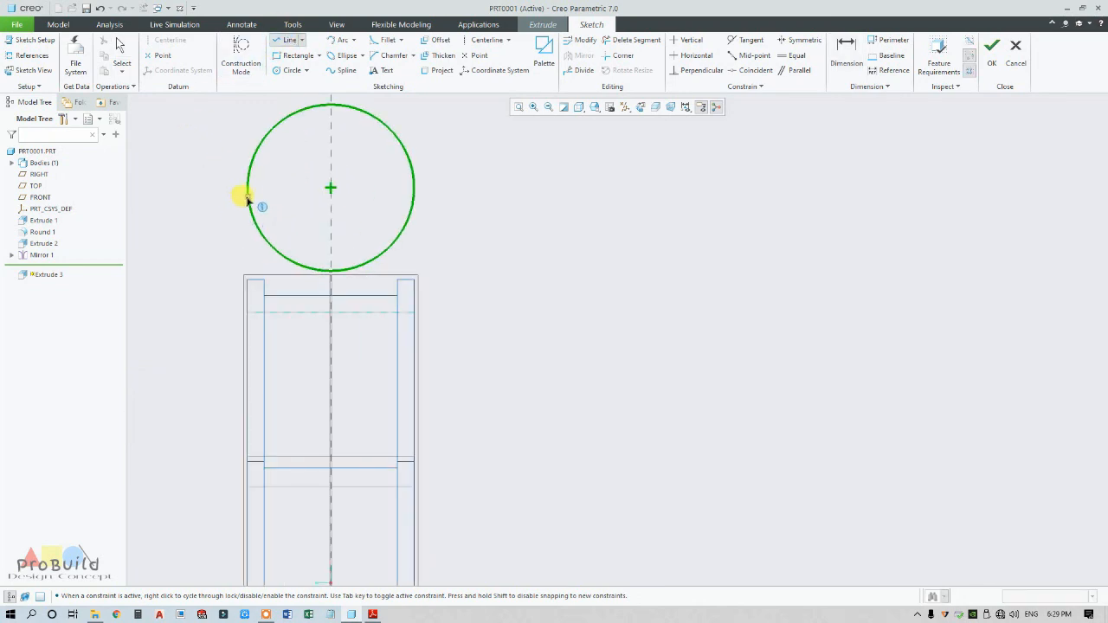
left_click(248, 188)
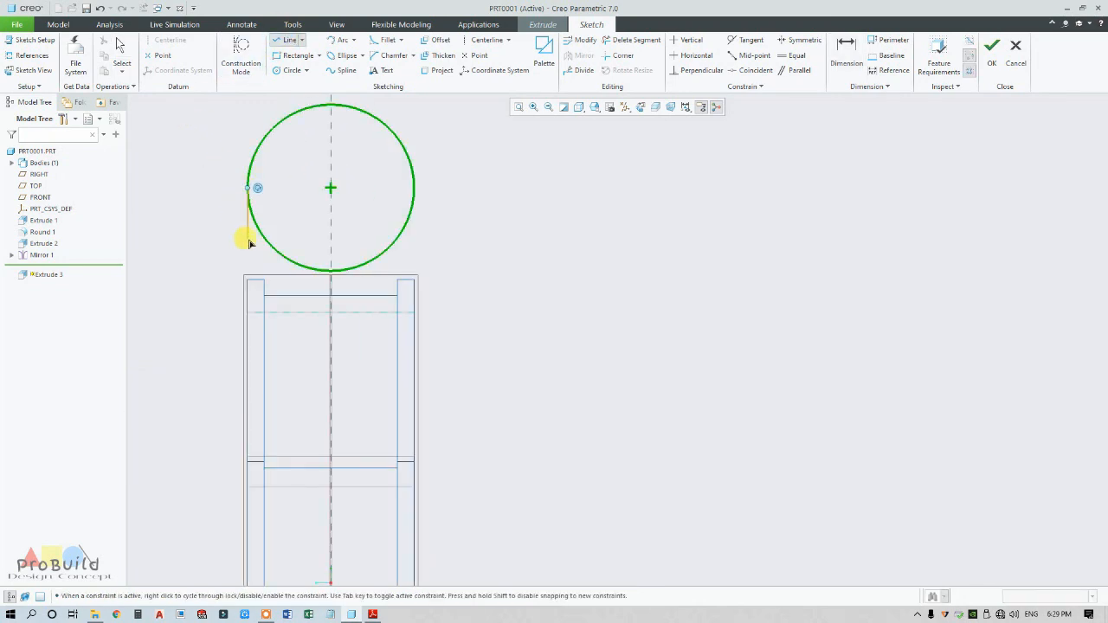
left_click(250, 314)
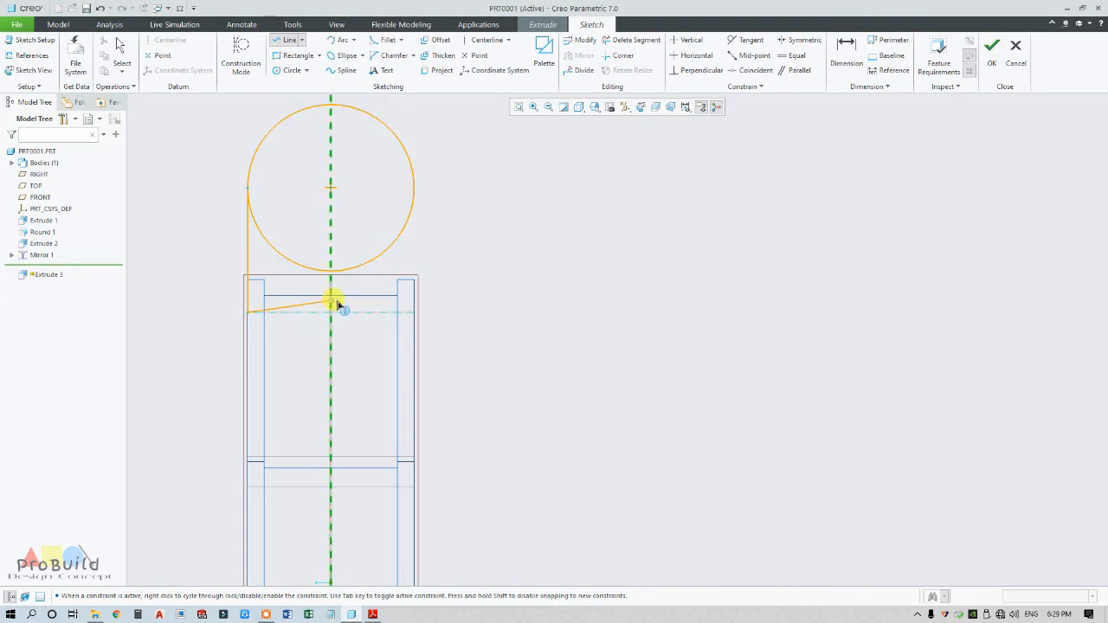
left_click(415, 313)
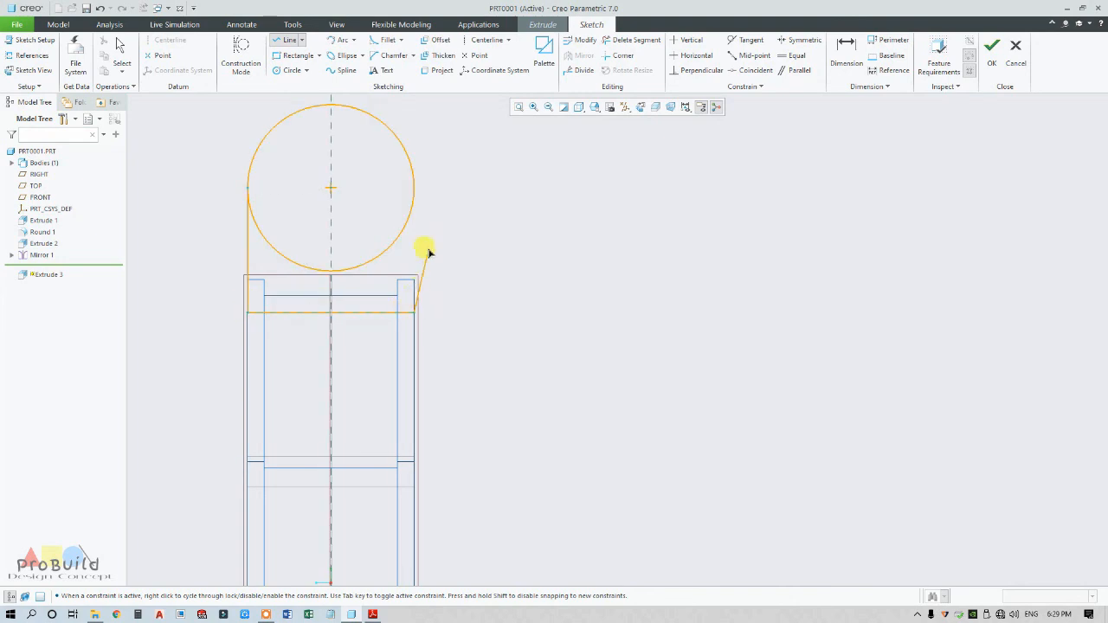
left_click(416, 186)
middle_click(450, 245)
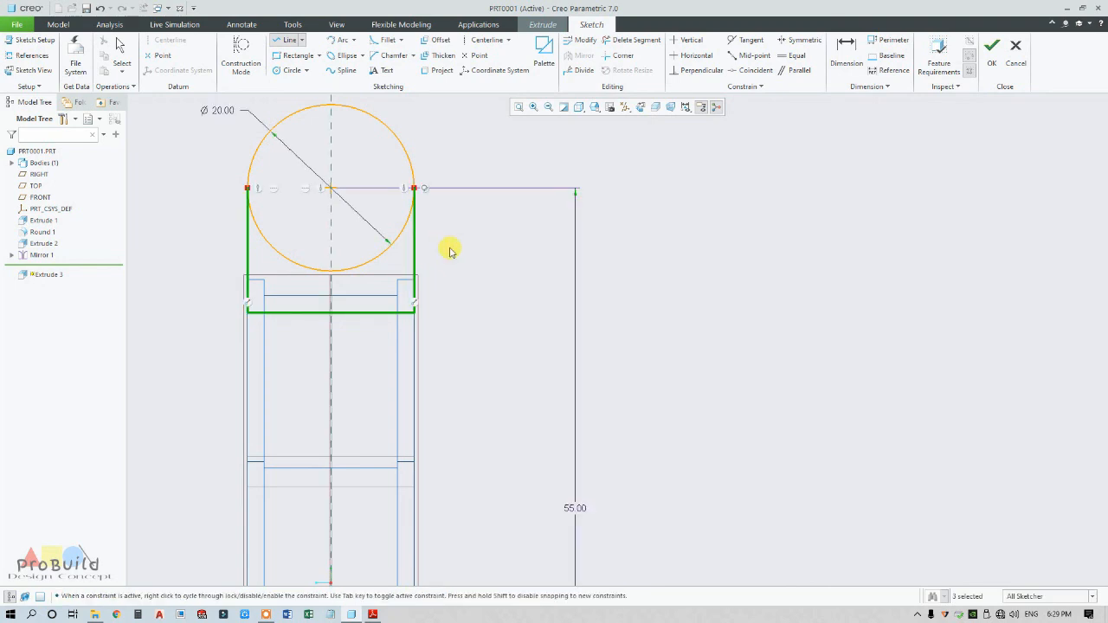
middle_click(452, 242)
Step: Trim away the lower half of the circle to leave a closed round-topped lug profile, and finish the sketch
left_click(625, 39)
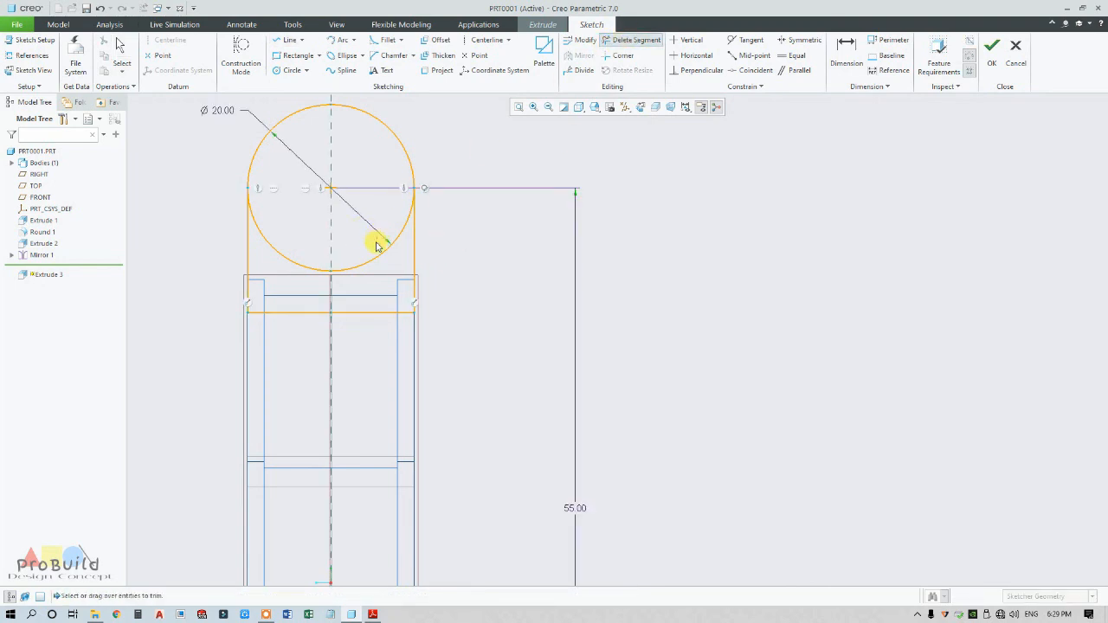
left_click(303, 264)
middle_click(508, 269)
scroll(470, 259, "down", 3)
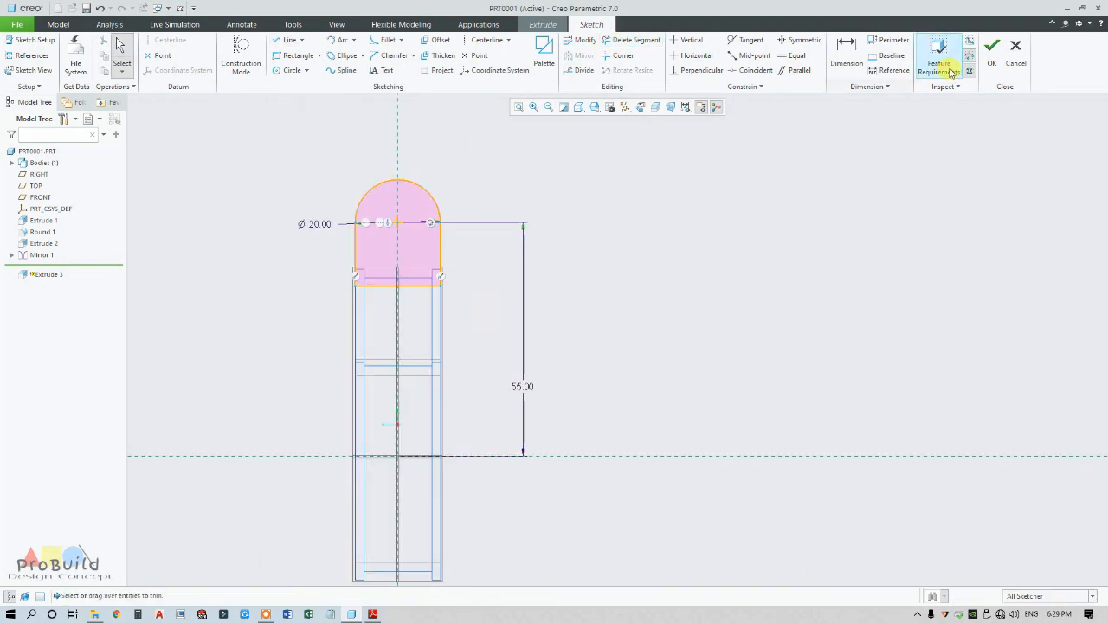
left_click(989, 70)
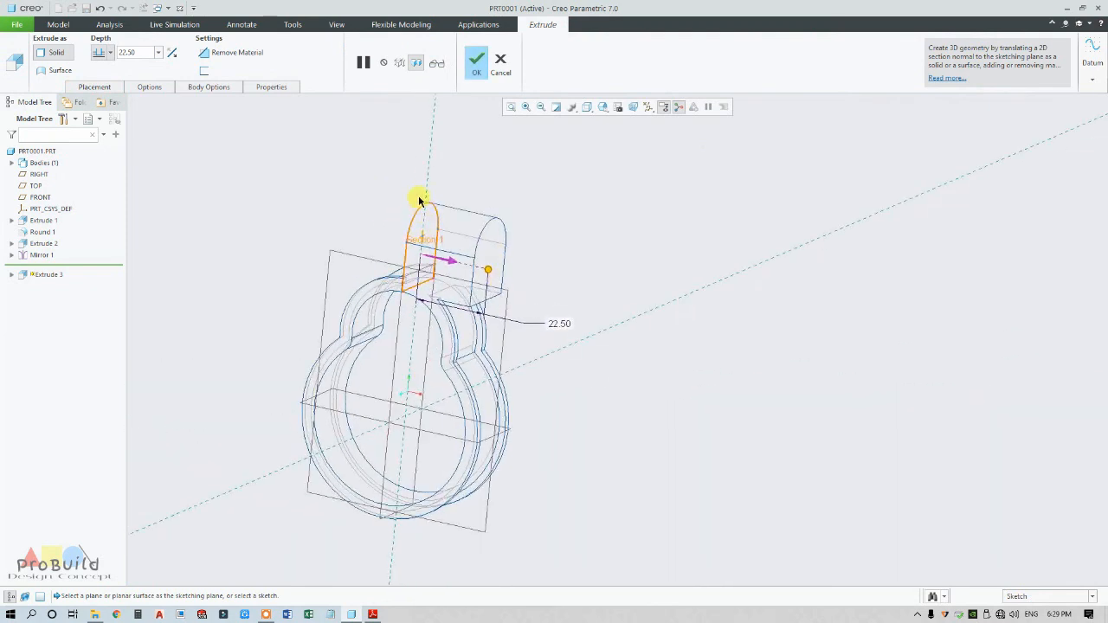
Step: Display the model shaded with edges and extrude the lug profile symmetrically about the sketch plane to a total depth of 13 mm
left_click(588, 106)
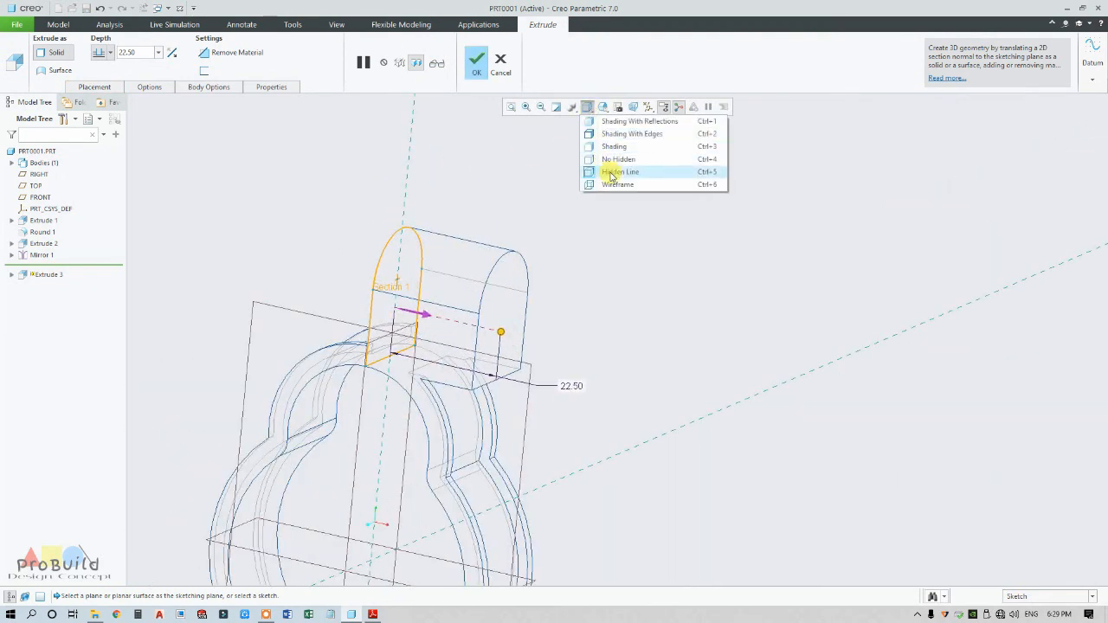
left_click(617, 133)
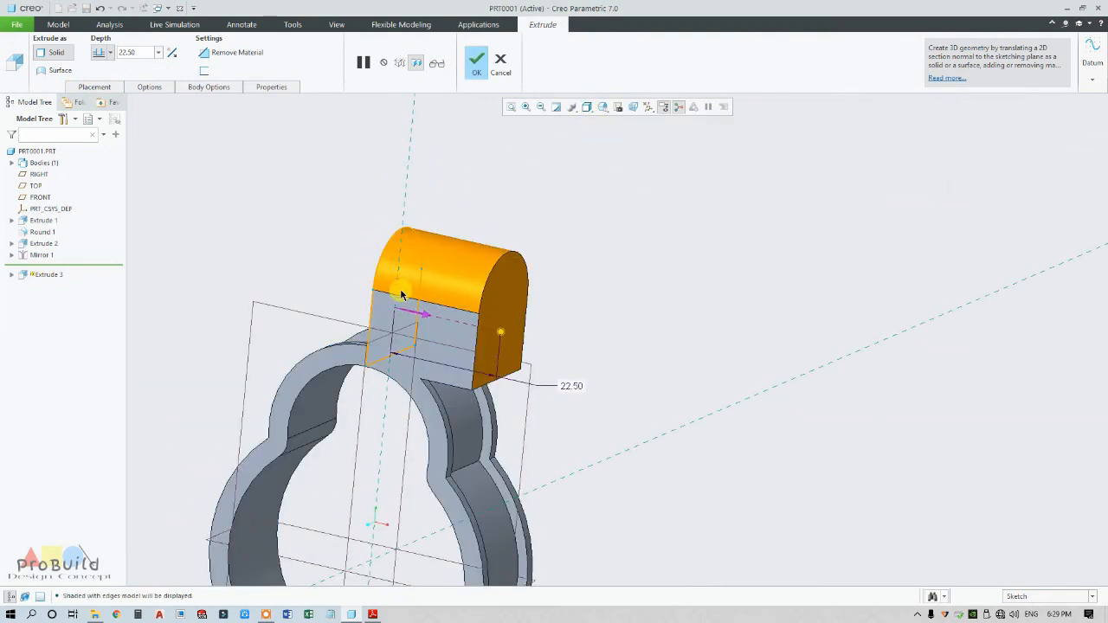
left_click(111, 53)
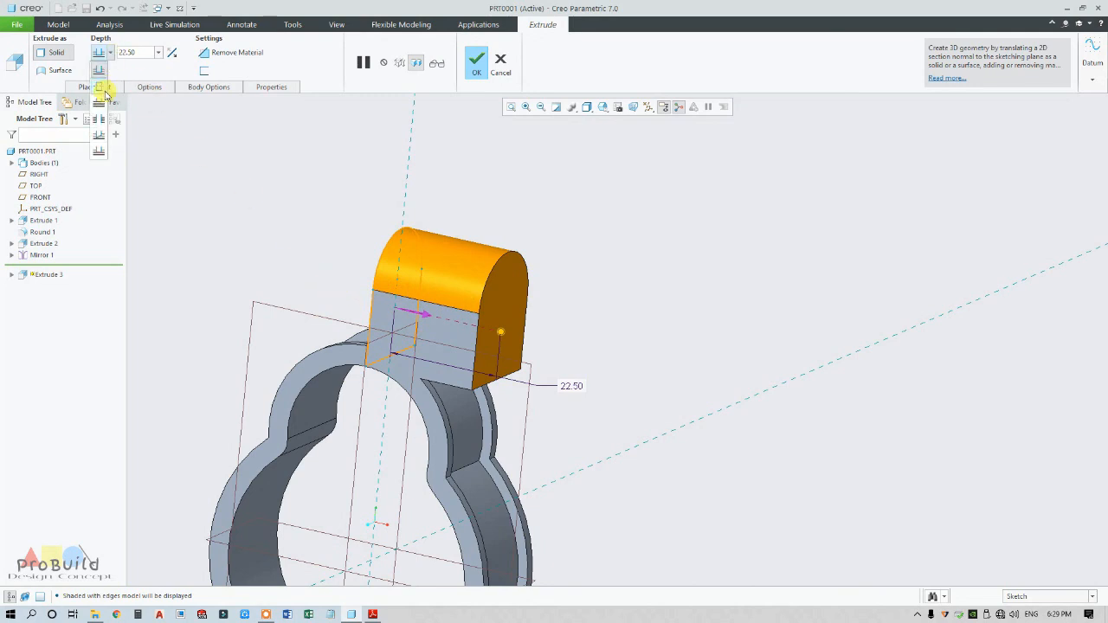
left_click(99, 90)
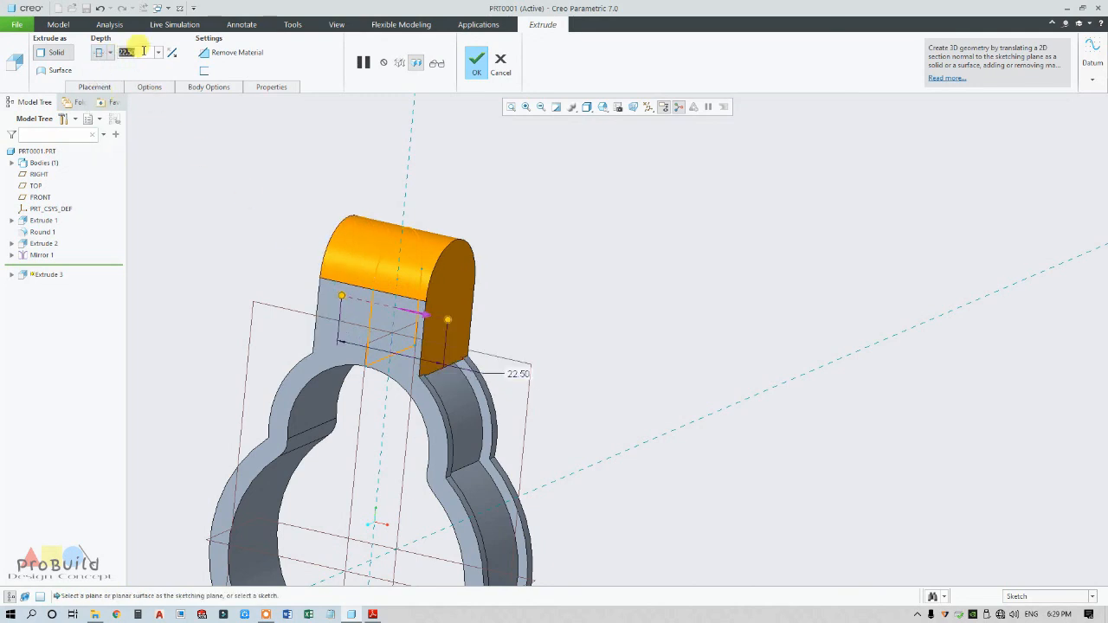
type("13")
key("Return")
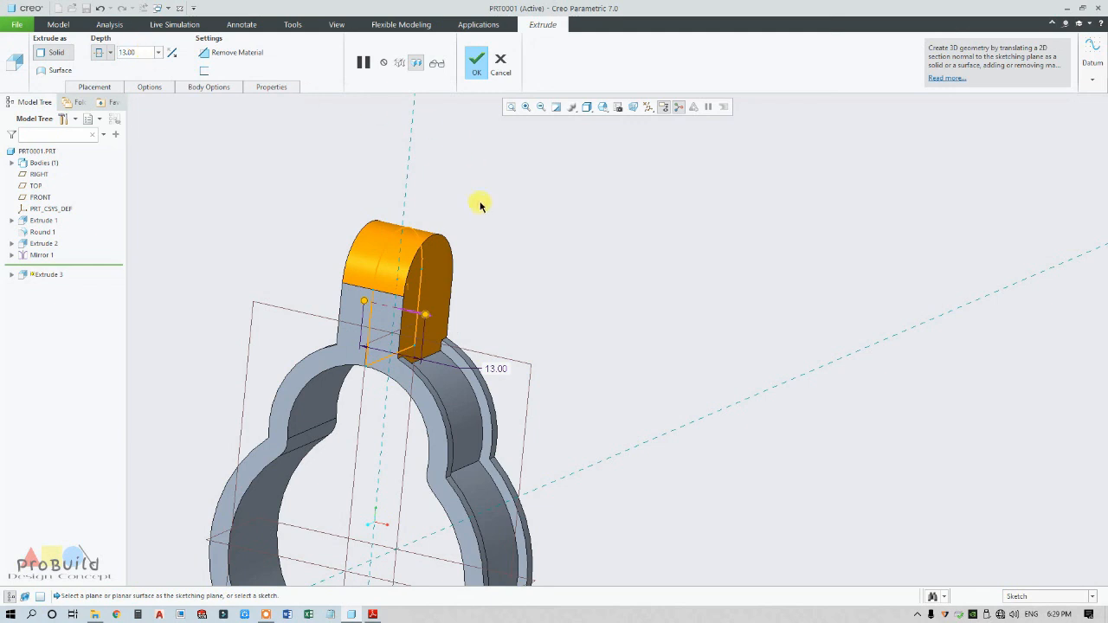
scroll(411, 359, "up", 5)
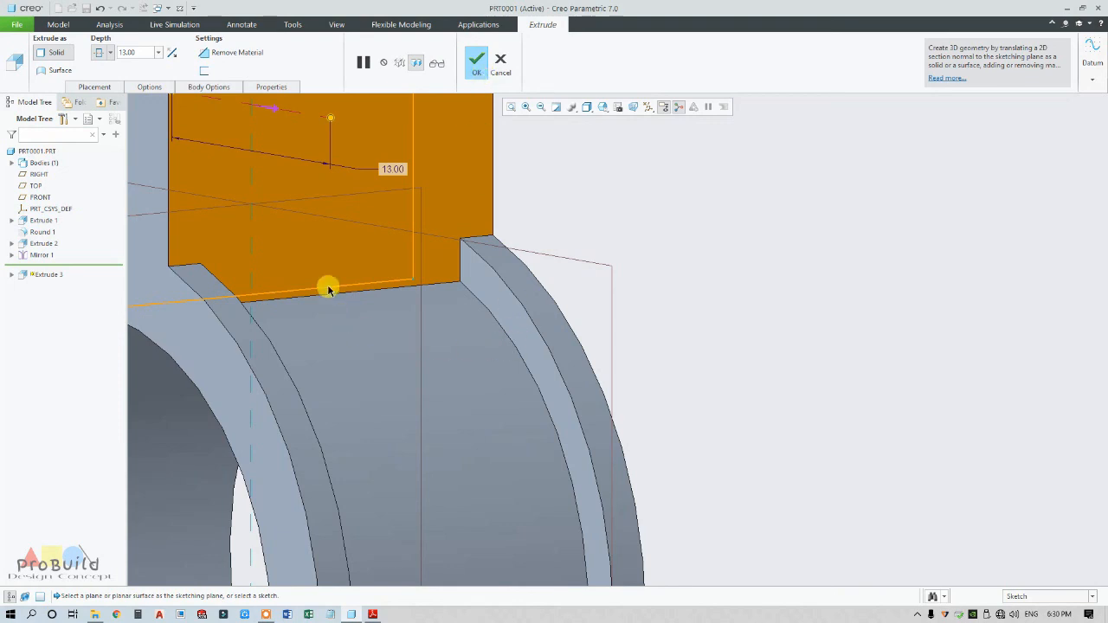
left_click(477, 63)
scroll(537, 156, "down", 5)
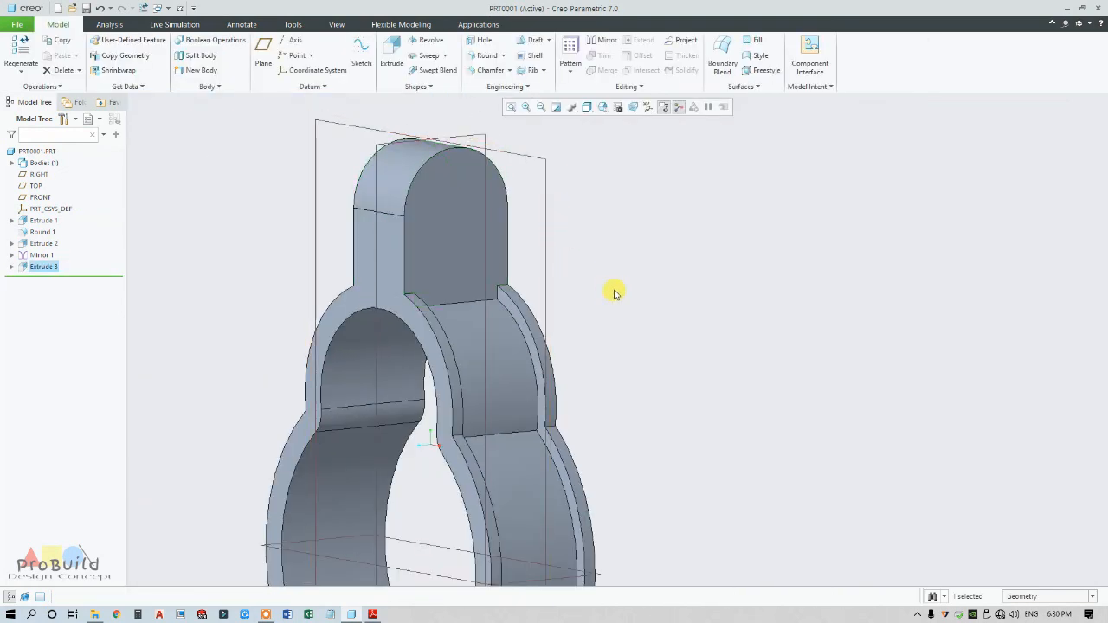
scroll(610, 297, "down", 2)
scroll(609, 299, "up", 3)
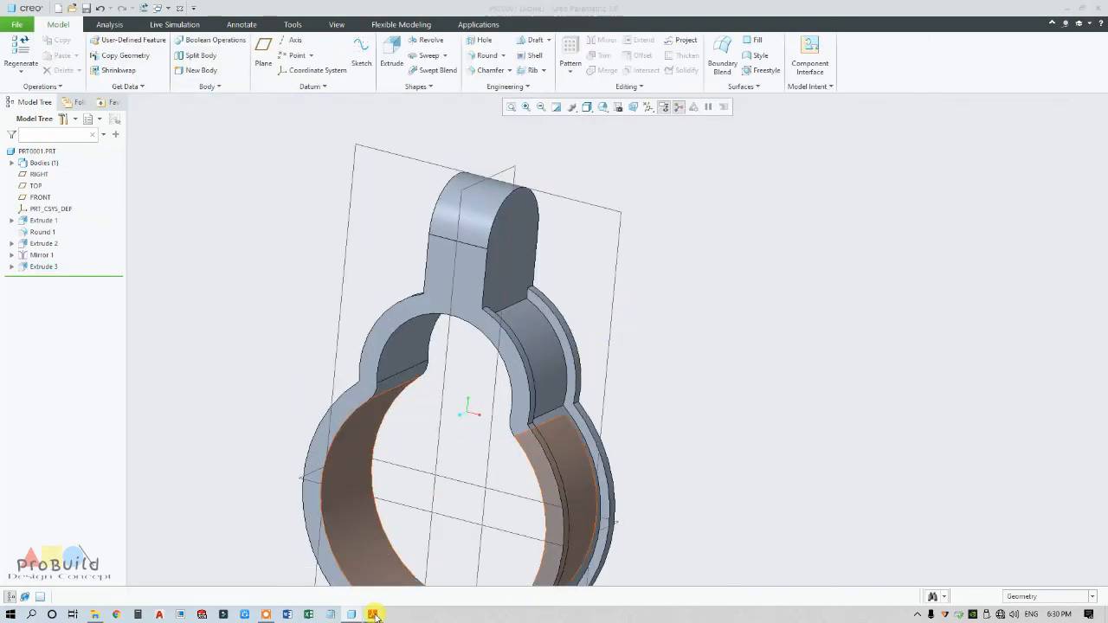
Step: Check the lug gap in the PDF drawing and start an extrude sketch on the RIGHT plane, viewed square-on with hidden lines displayed
left_click(372, 614)
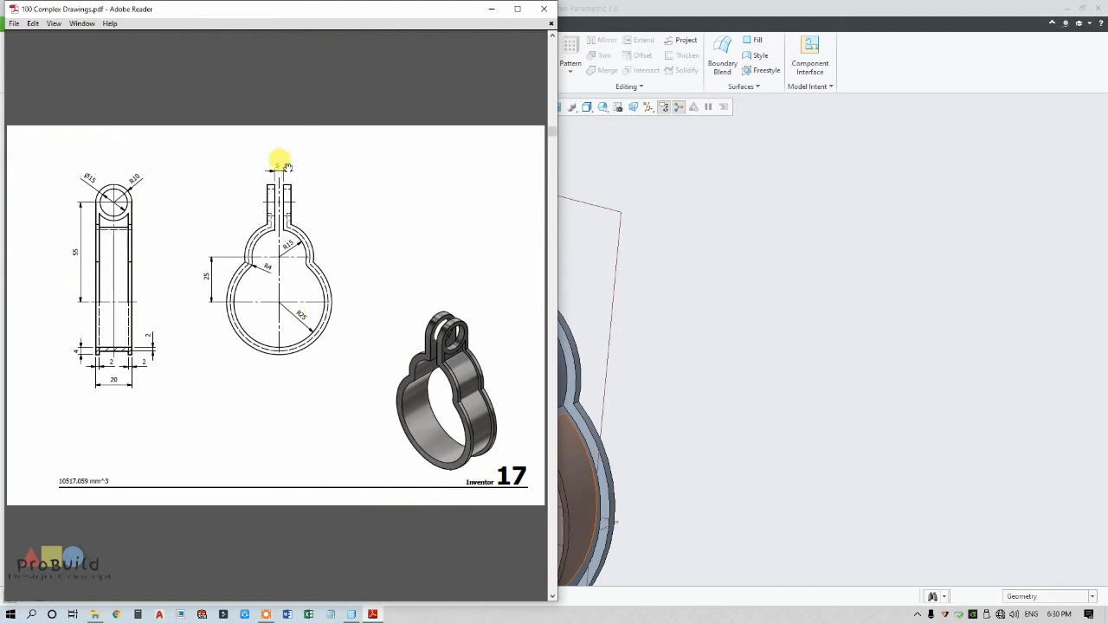
left_click(732, 285)
left_click(507, 168)
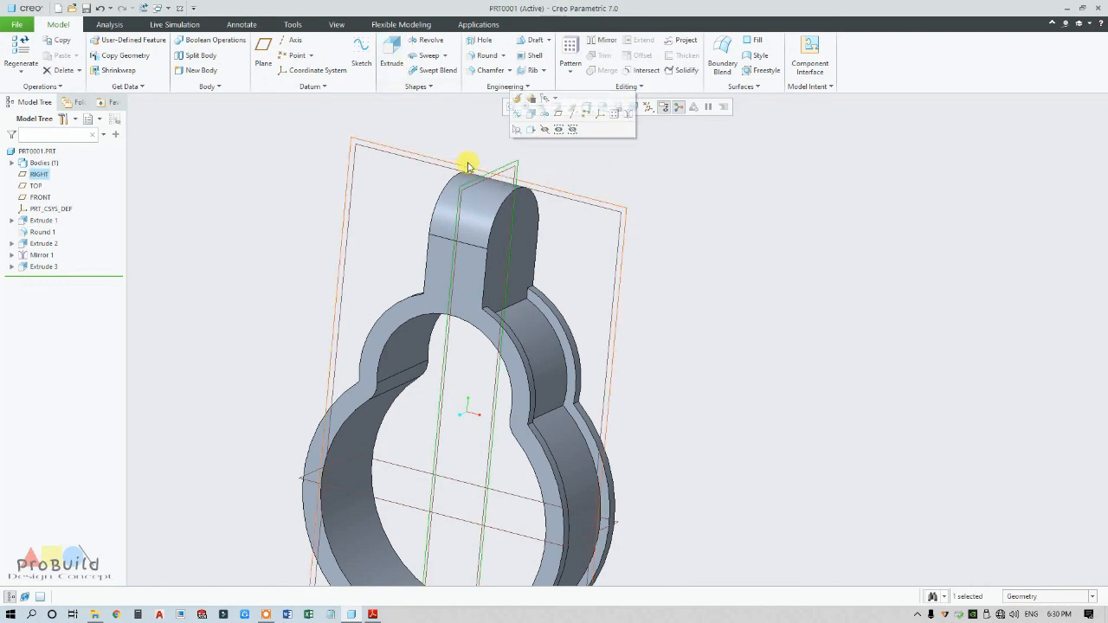
left_click(394, 52)
left_click(640, 108)
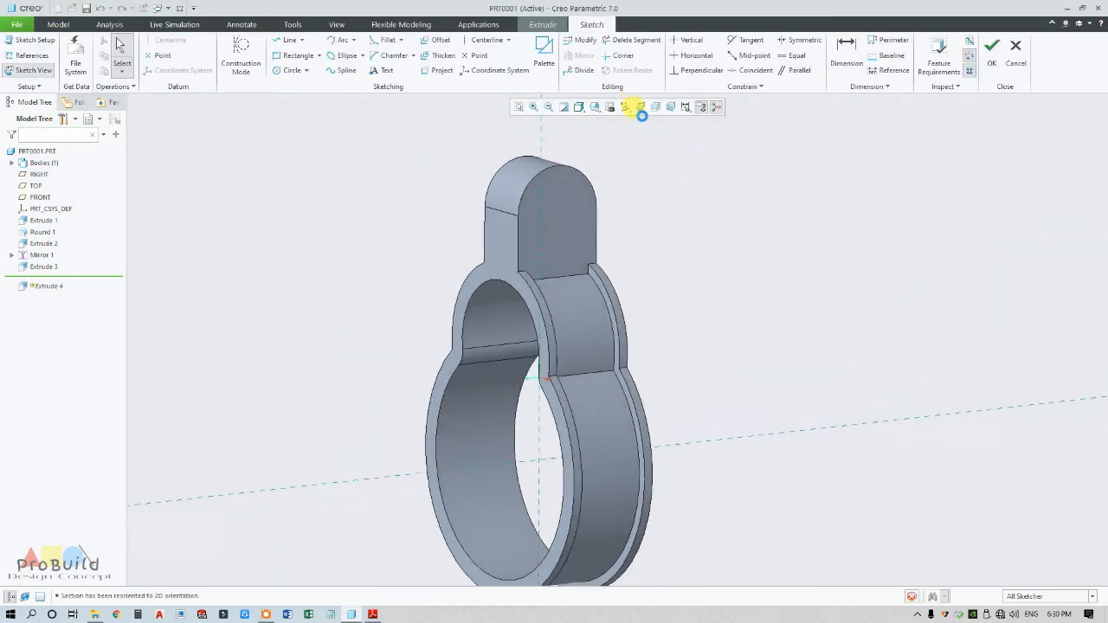
left_click(583, 113)
left_click(616, 170)
scroll(643, 199, "up", 3)
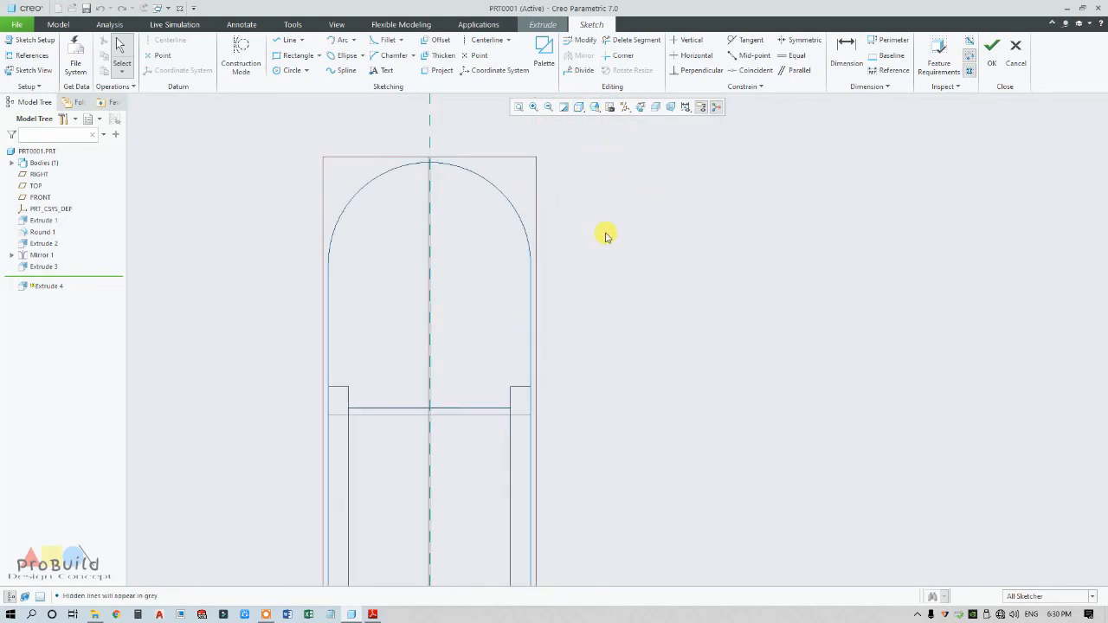
Step: Project the lug's top arc and close the profile with two vertical lines along the lug sides joined by a horizontal line
left_click(438, 70)
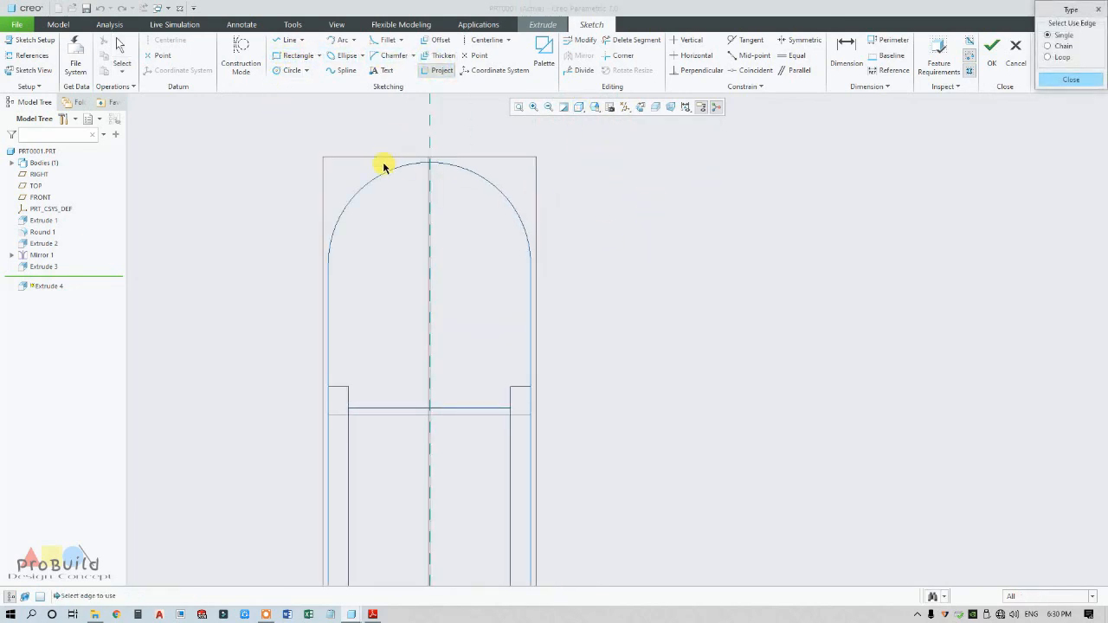
left_click(384, 170)
left_click(289, 40)
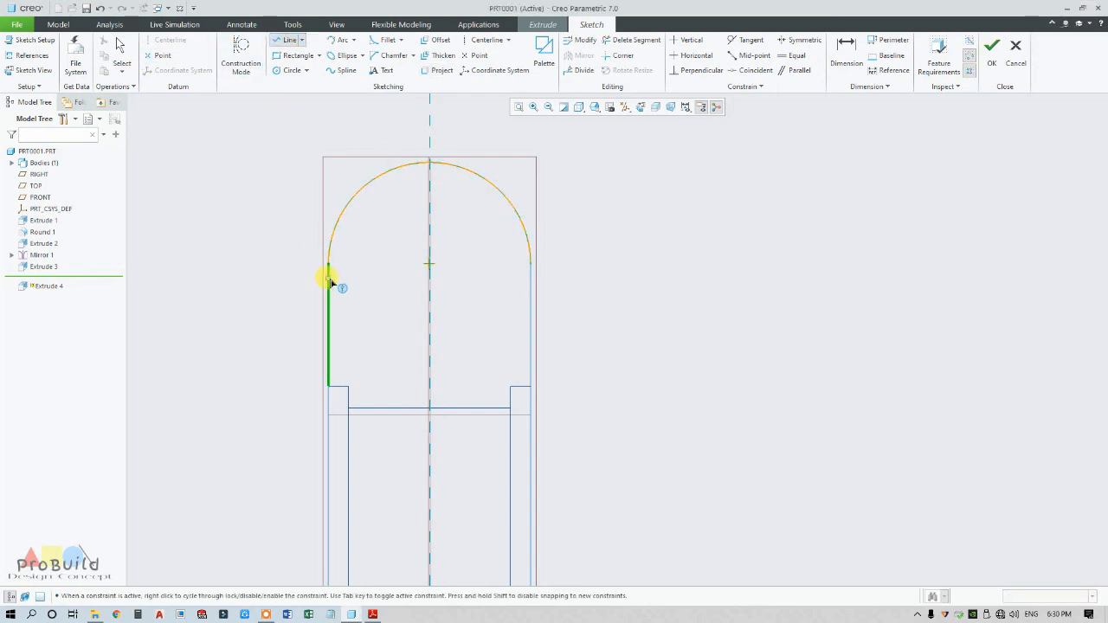
left_click(329, 264)
scroll(329, 264, "down", 4)
scroll(333, 373, "up", 3)
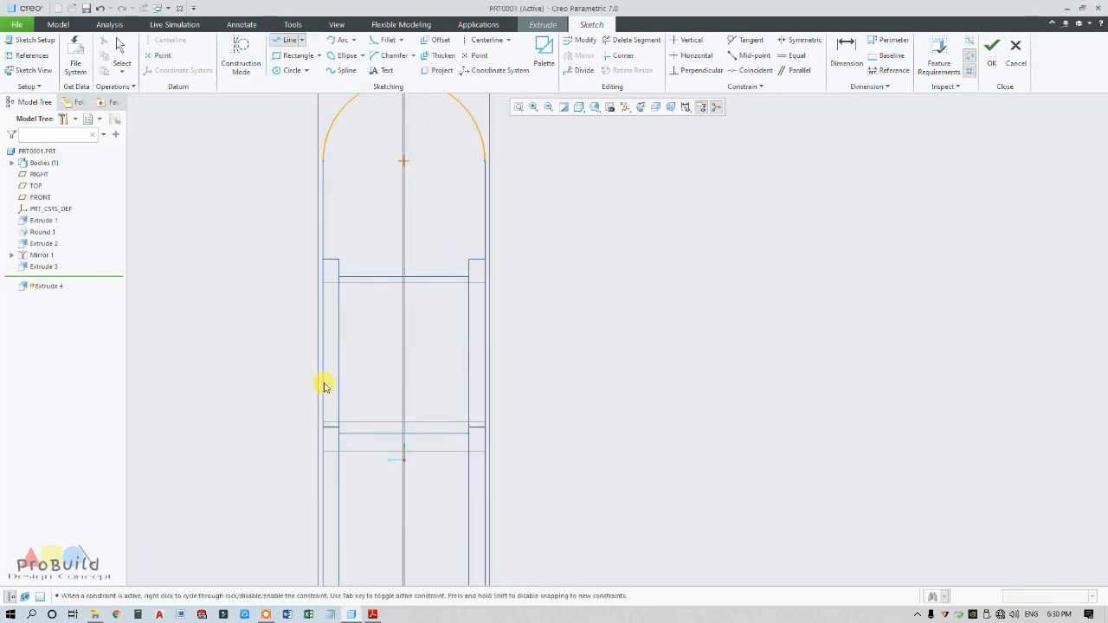
left_click(323, 382)
left_click(485, 381)
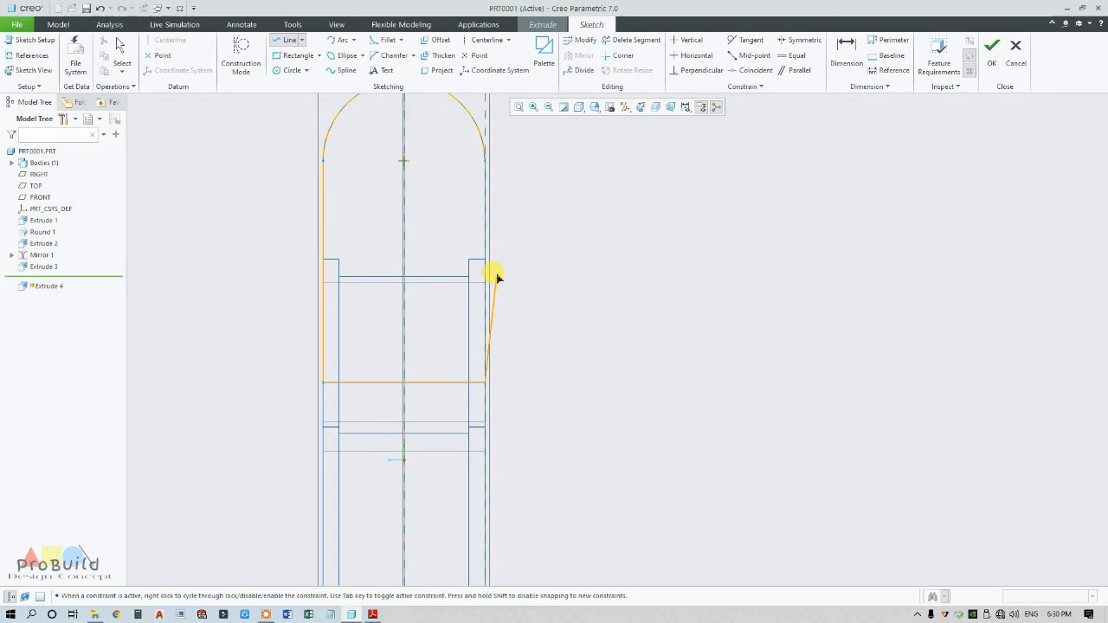
left_click(488, 163)
middle_click(540, 270)
scroll(405, 282, "down", 4)
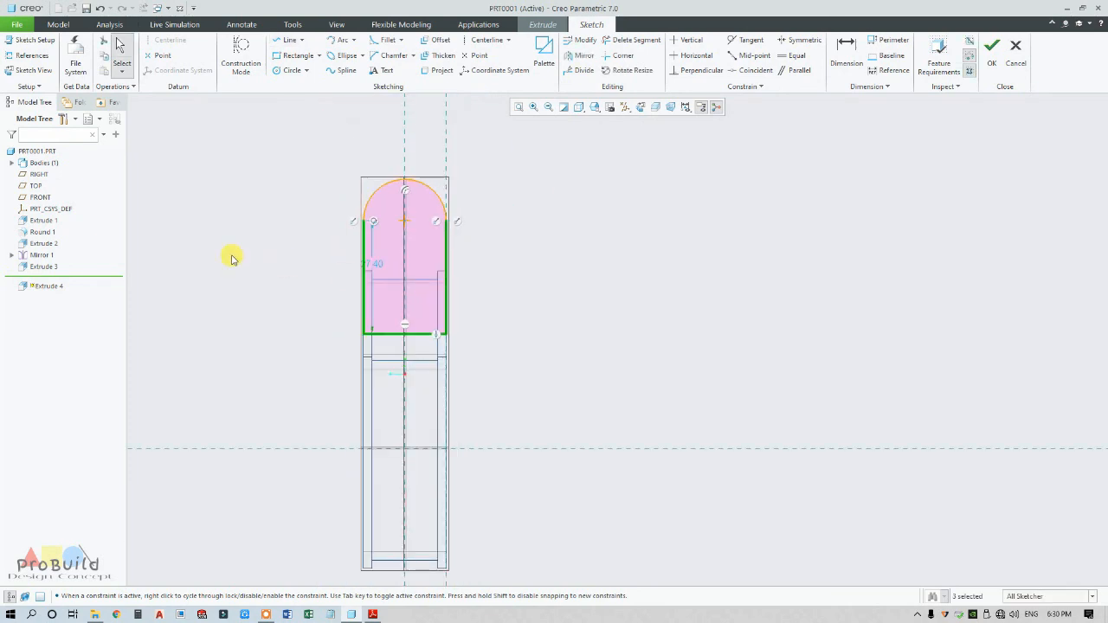
left_click(458, 285)
Step: Finish the sketch and cut the profile out of the lug symmetrically about the sketch plane to a total depth of 5 mm
left_click(991, 54)
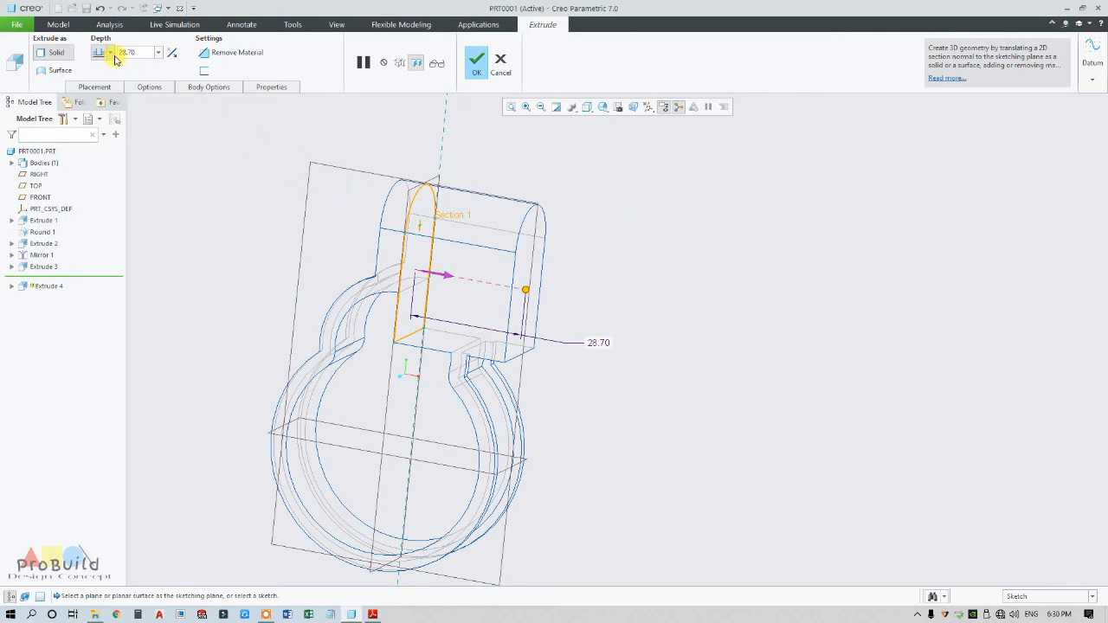
left_click(111, 53)
left_click(107, 81)
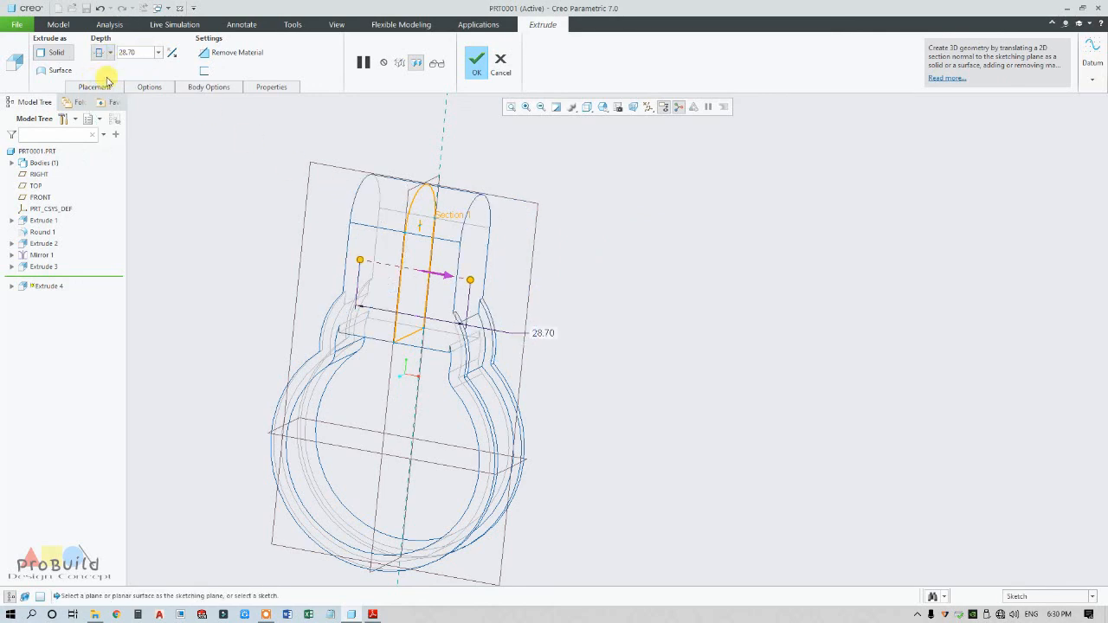
type("5")
key("Return")
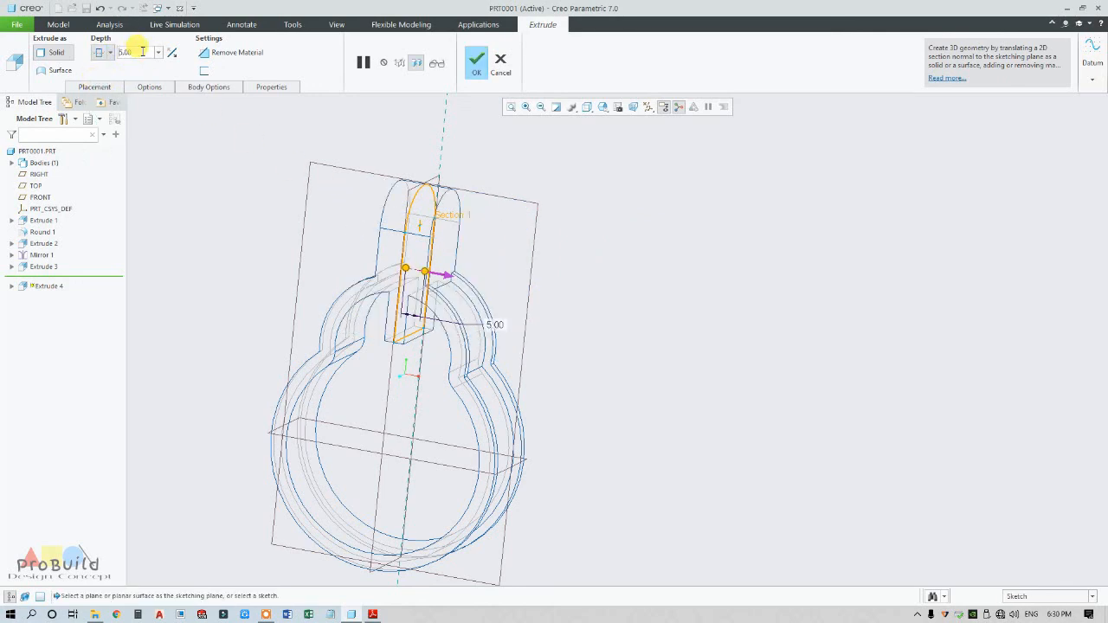
left_click(232, 53)
scroll(470, 235, "down", 5)
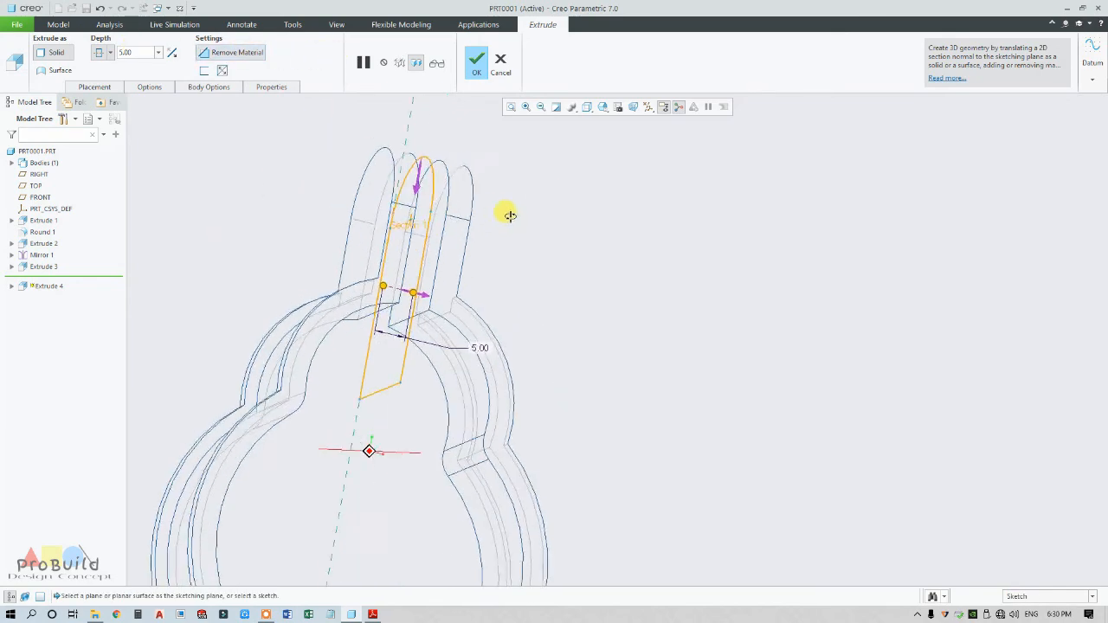
left_click(476, 62)
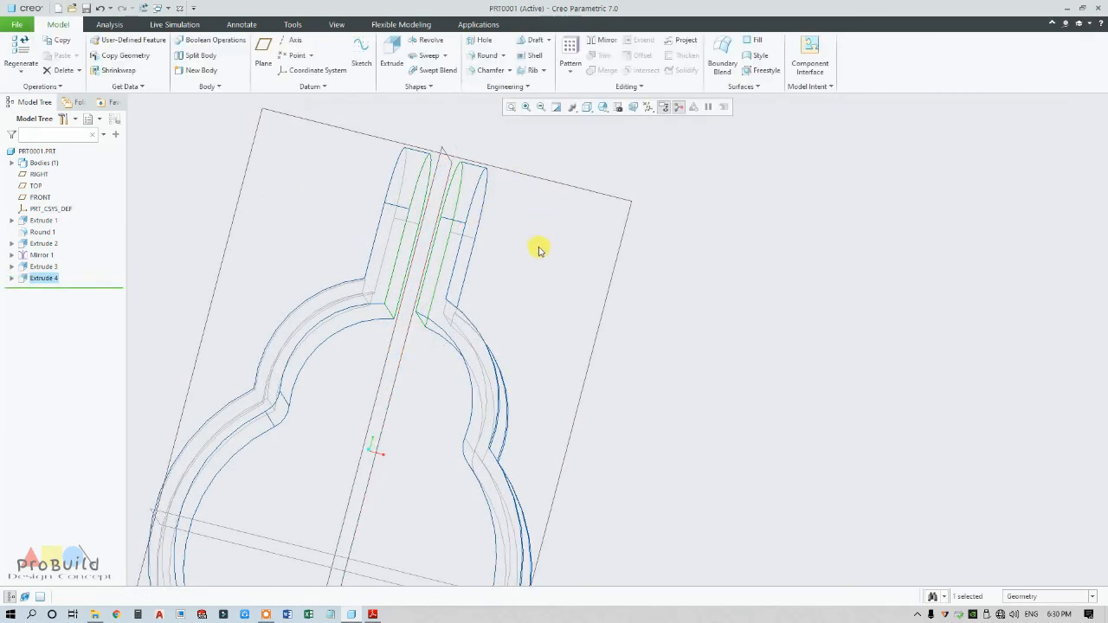
Step: Display the model shaded with edges and examine the lugs up close in the PDF drawing's isometric view
left_click(603, 106)
left_click(604, 134)
mouse_move(554, 237)
middle_mouse_down()
mouse_move(580, 260)
mouse_move(569, 250)
mouse_move(588, 213)
mouse_move(525, 268)
middle_mouse_up()
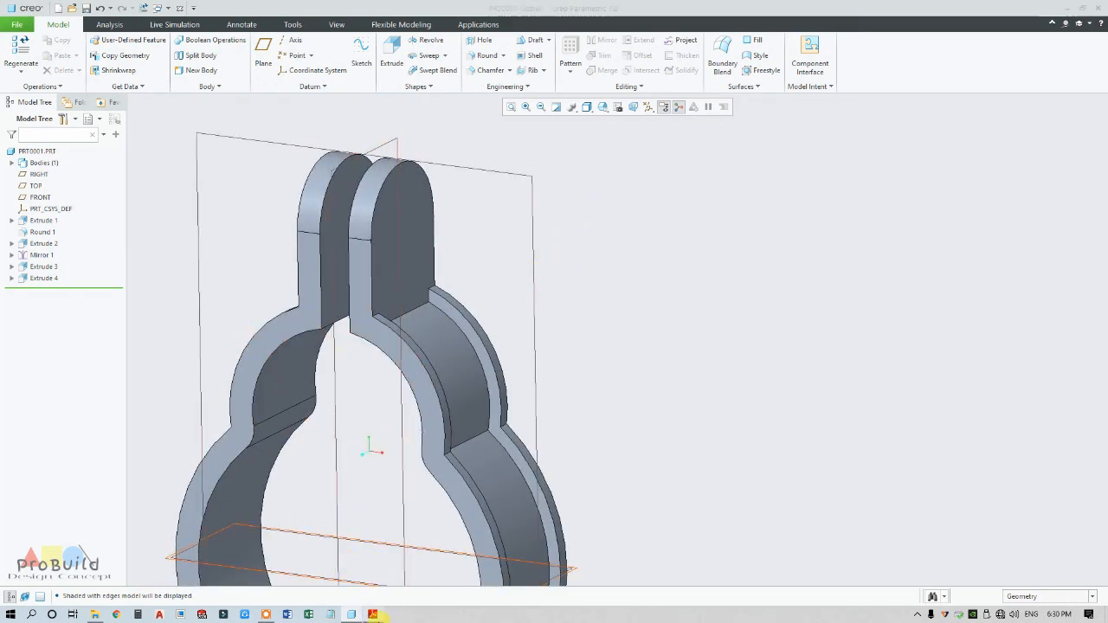
left_click(374, 615)
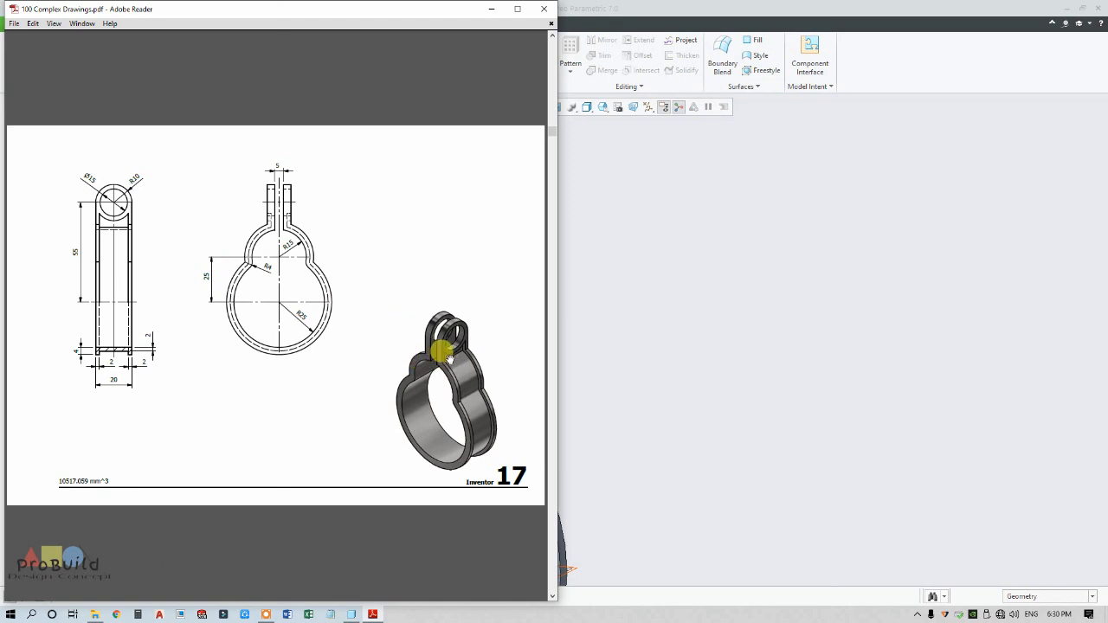
scroll(449, 357, "up", 5, "ctrl")
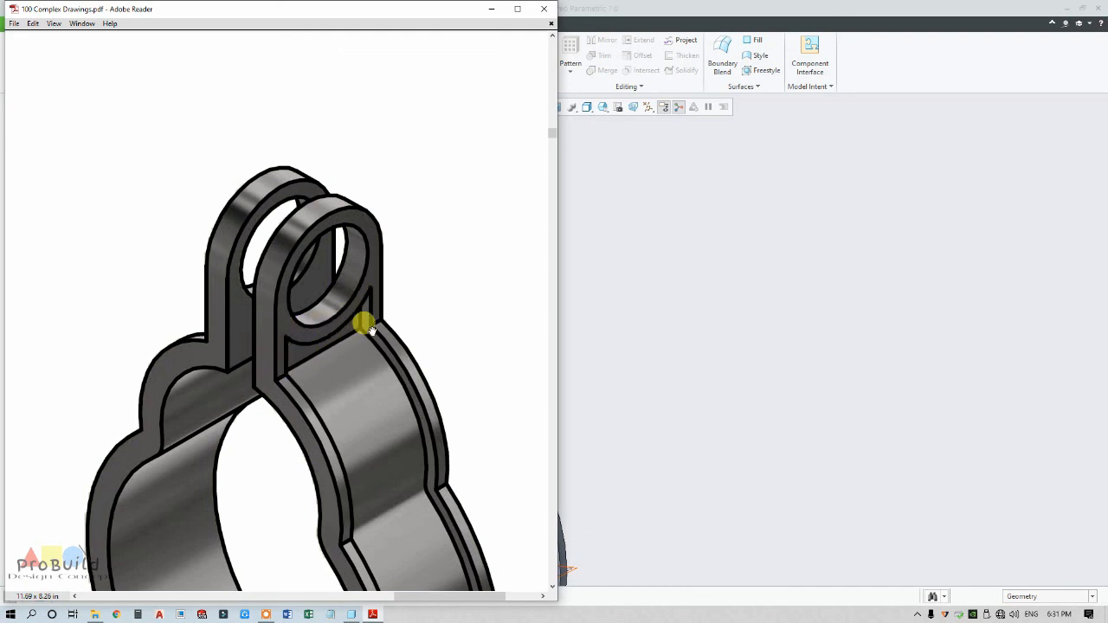
left_click(623, 319)
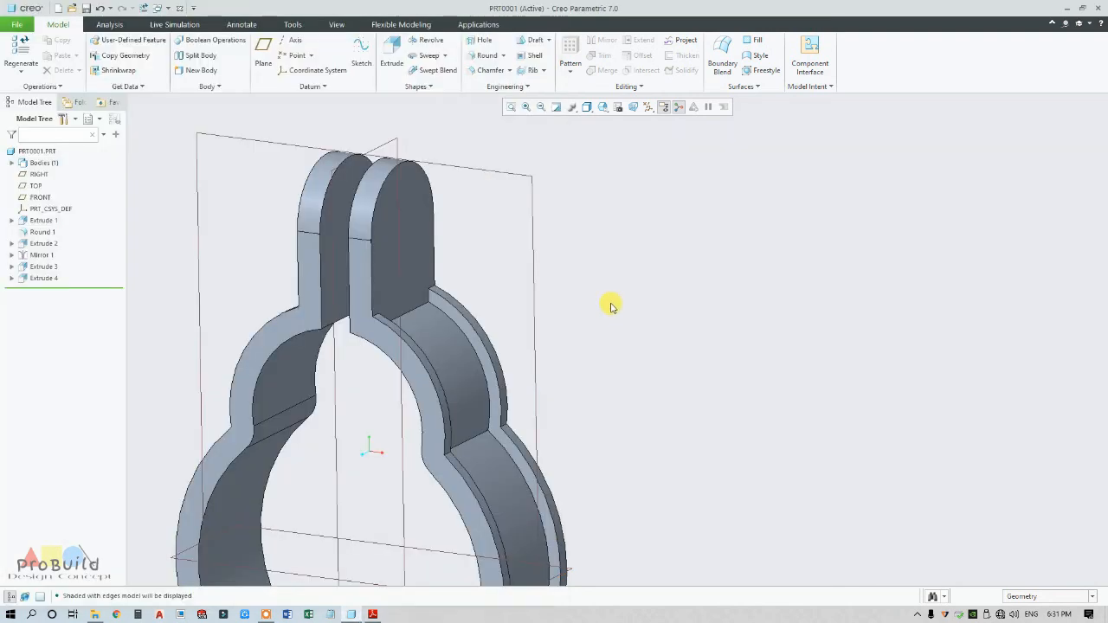
Step: Start an extrude sketch on the outer flat face of the lug, viewed square-on with hidden lines displayed
left_click(403, 212)
left_click(403, 50)
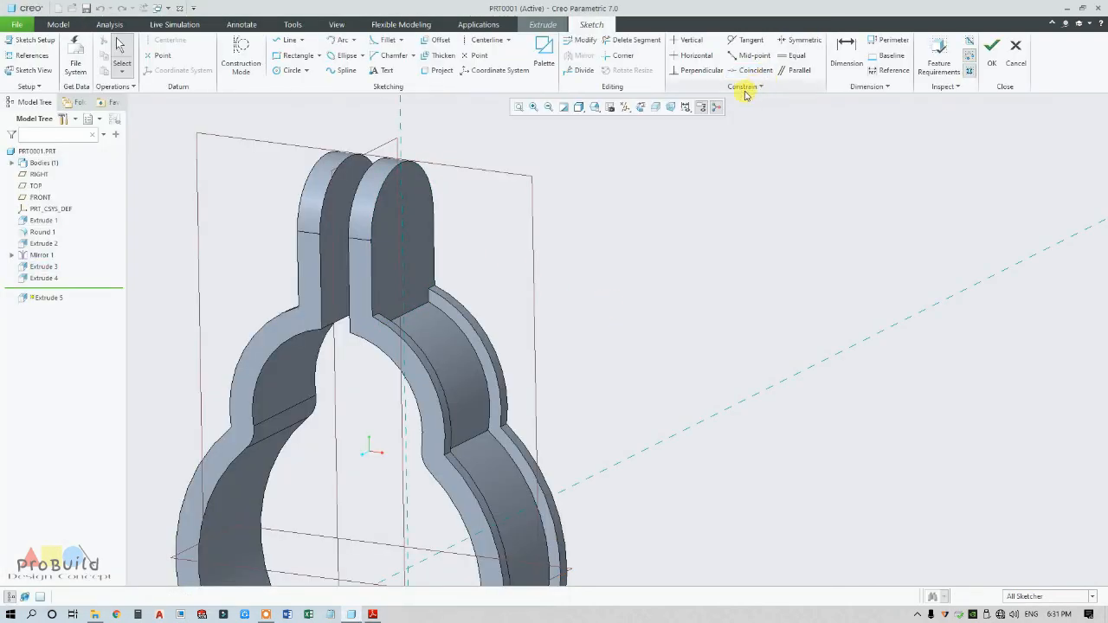
left_click(639, 107)
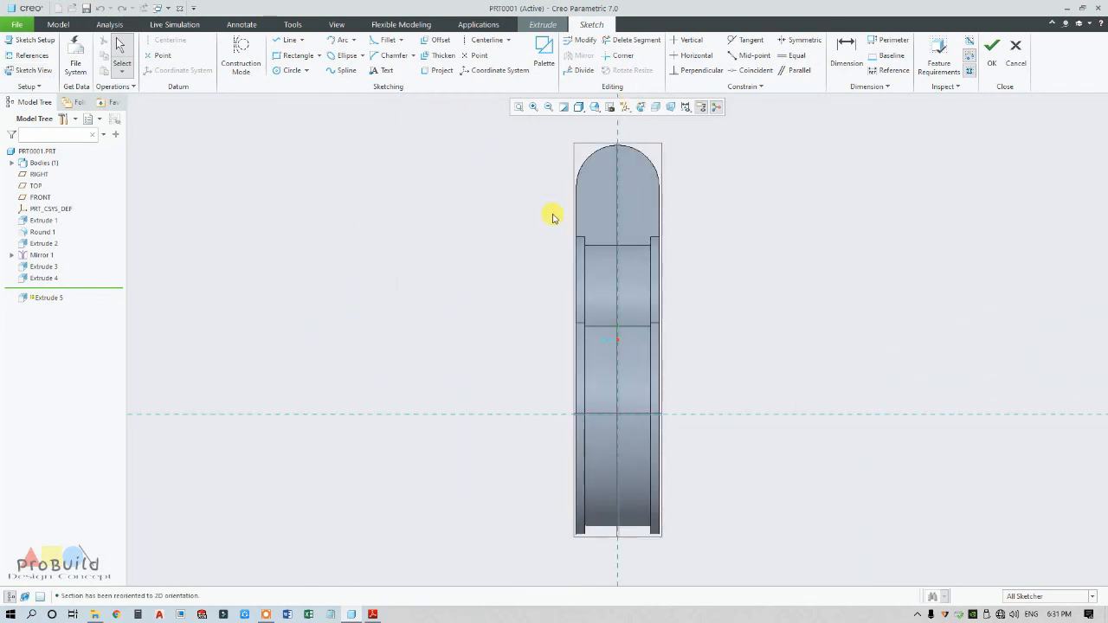
left_click(578, 110)
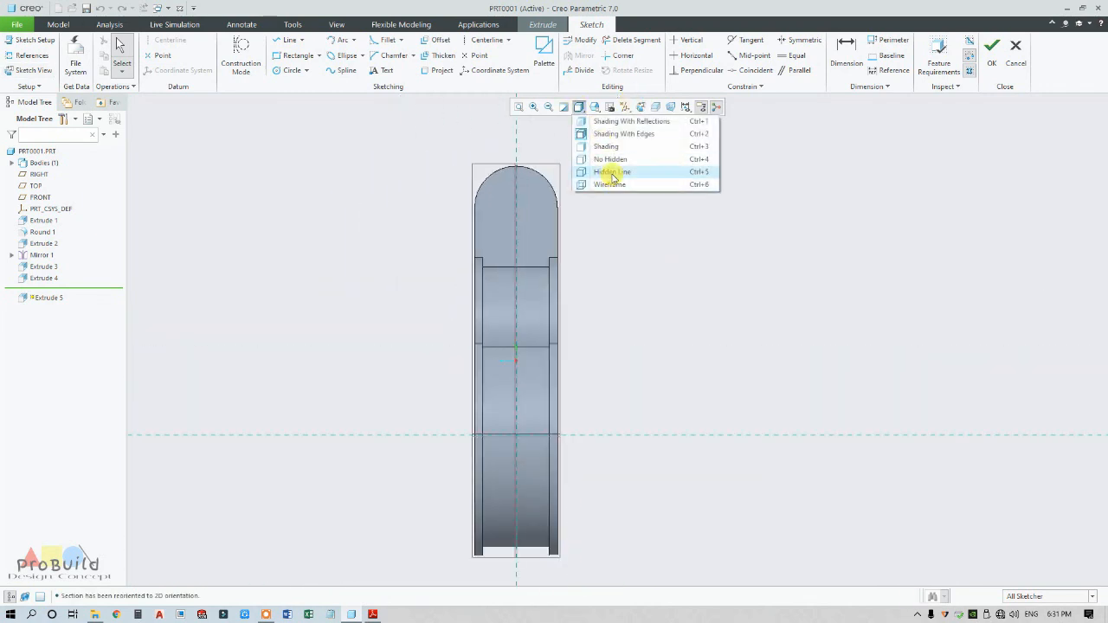
left_click(601, 176)
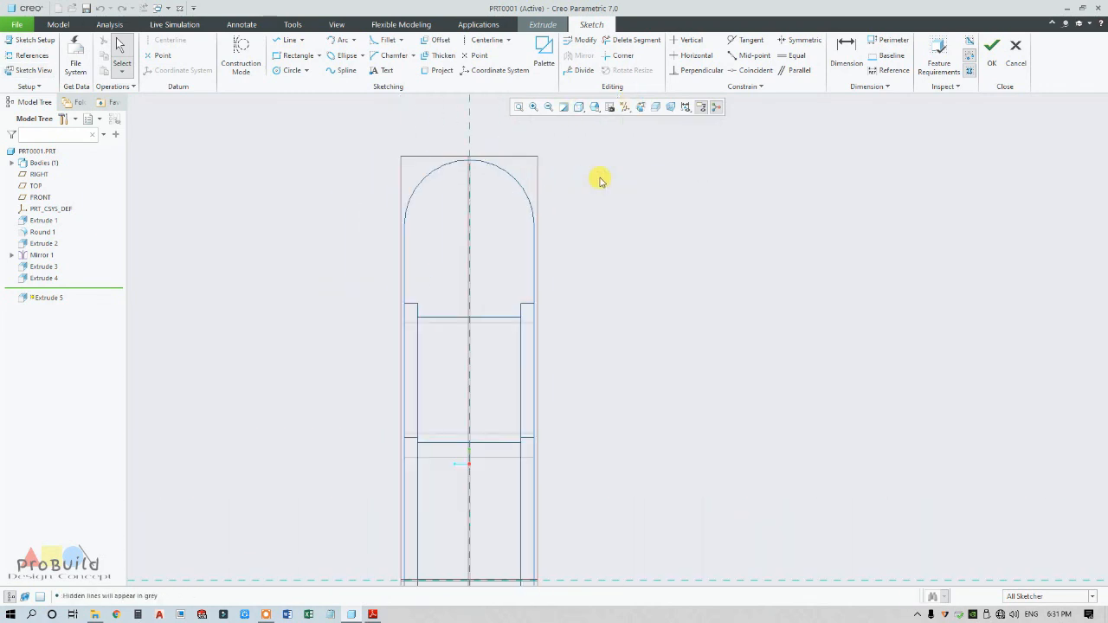
Step: Add the lug's top arc as a sketch reference and draw a full circle concentric with it and equal in radius
left_click(290, 70)
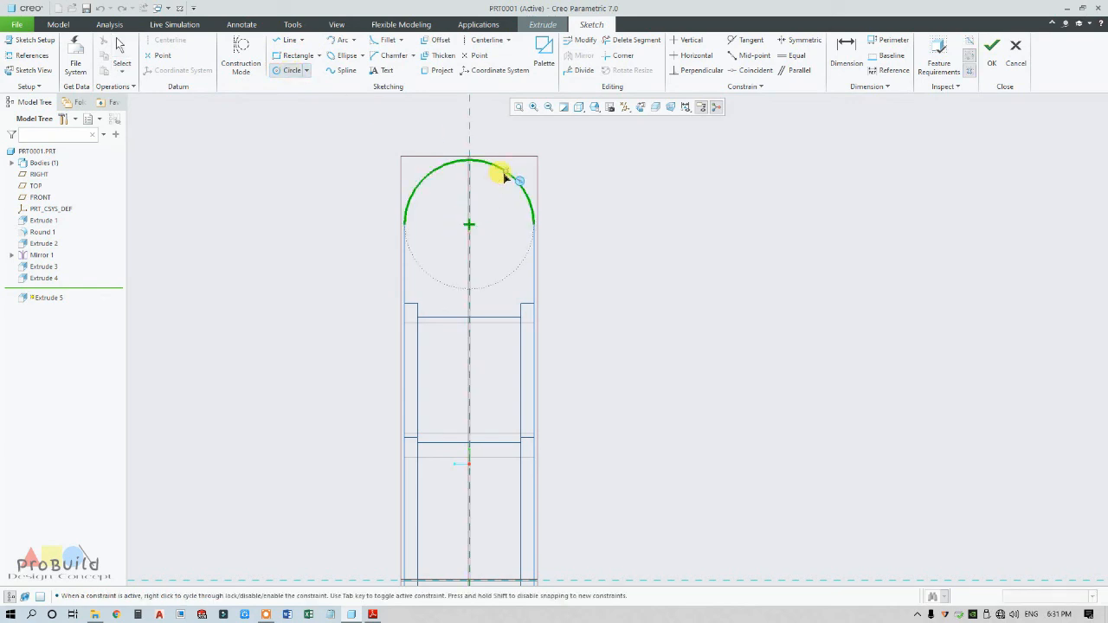
left_click(32, 55)
left_click(416, 173)
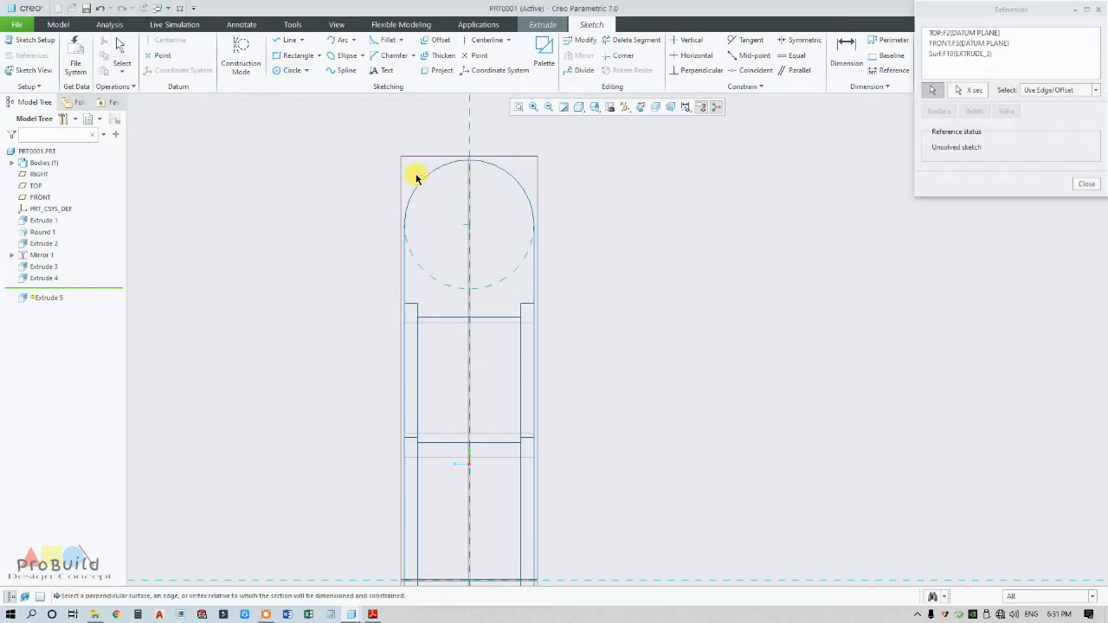
left_click(290, 71)
left_click(468, 224)
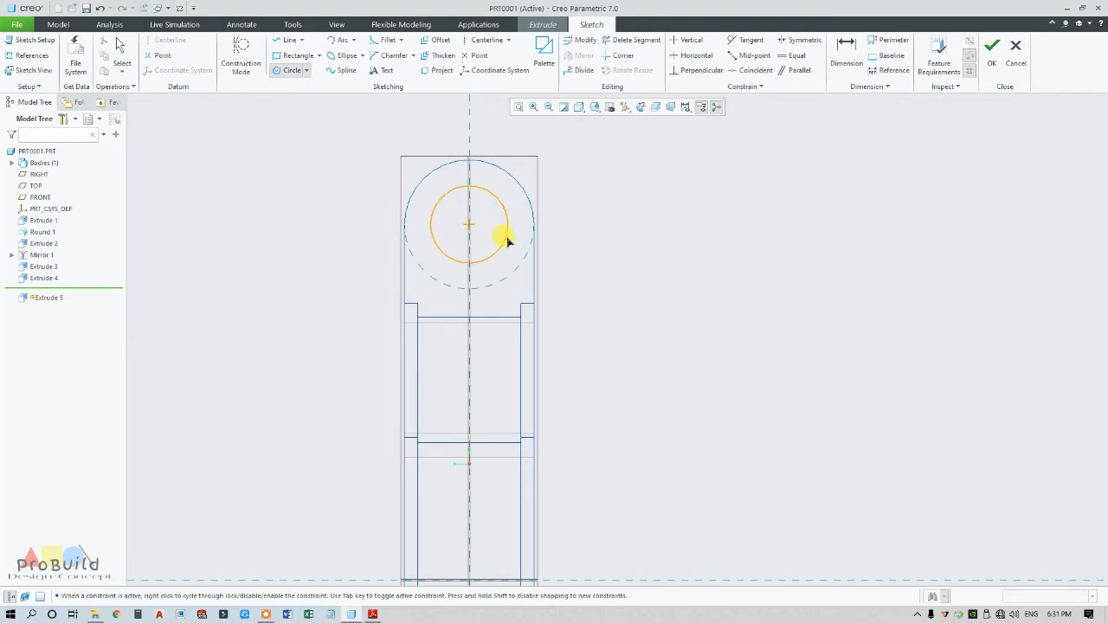
left_click(523, 263)
middle_click(563, 265)
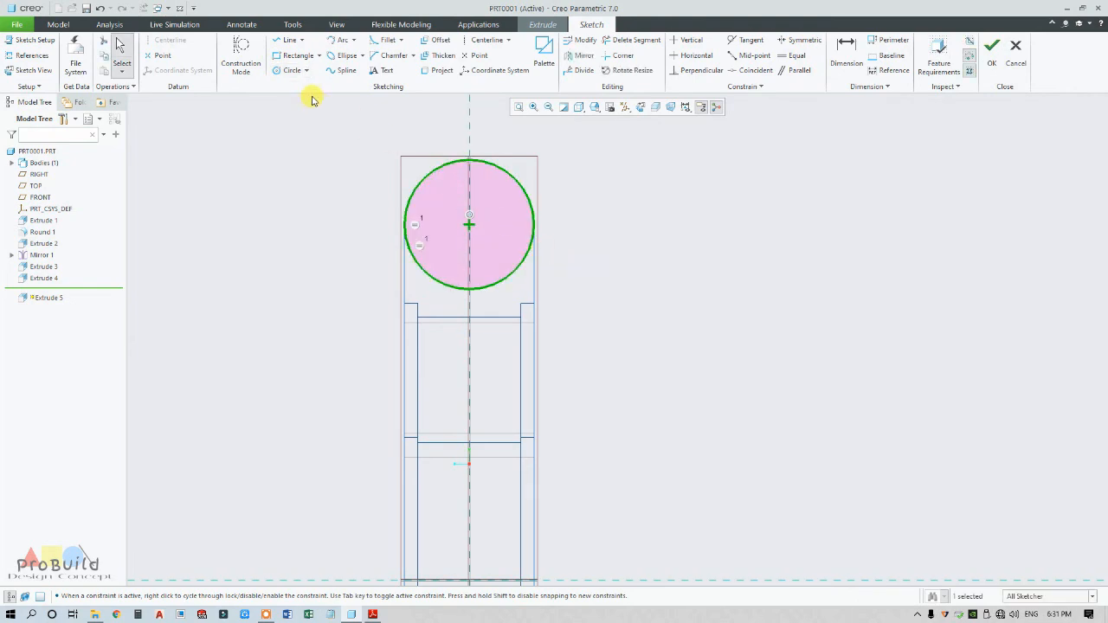
Step: Draw a vertical line from the flange's inner corner up to the circle and mirror it about the vertical centre reference
left_click(289, 40)
scroll(442, 286, "up", 3)
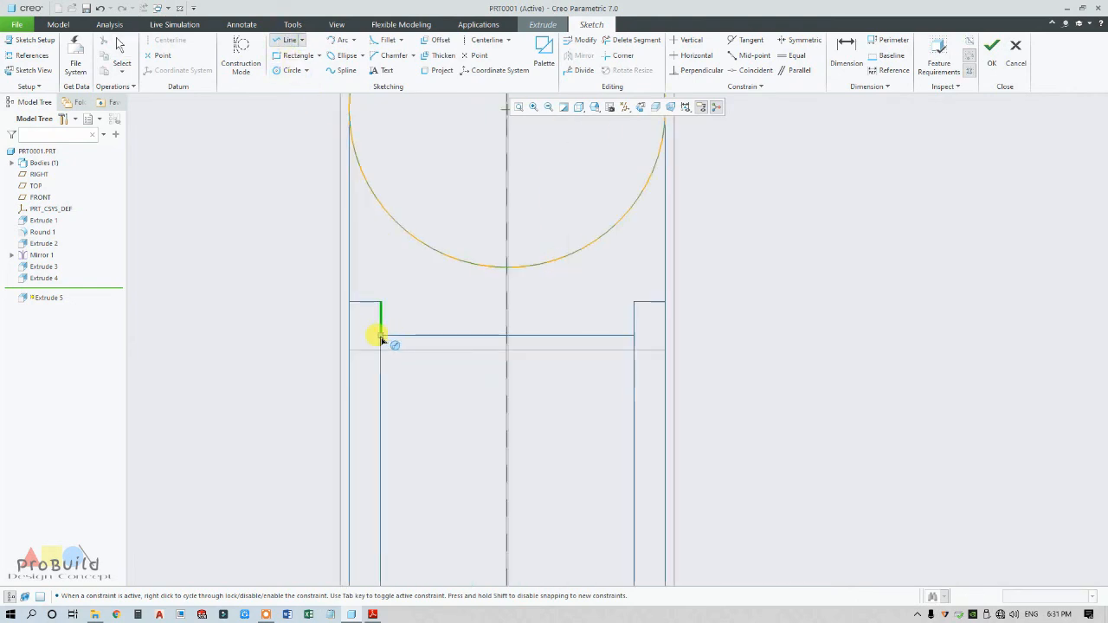
left_click(381, 336)
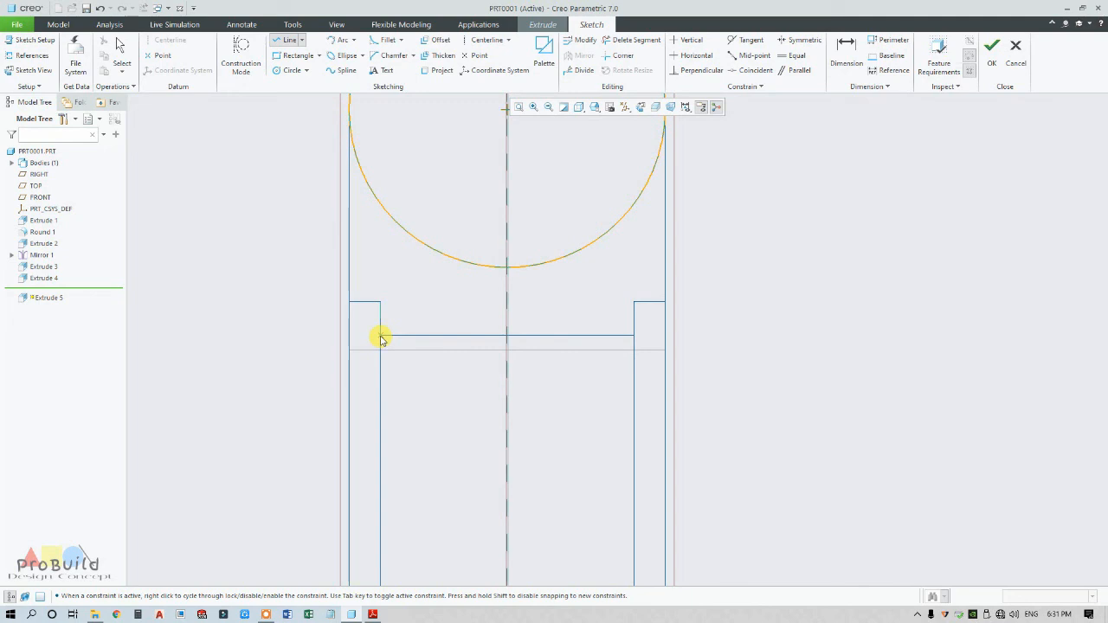
left_click(381, 206)
middle_click(411, 213)
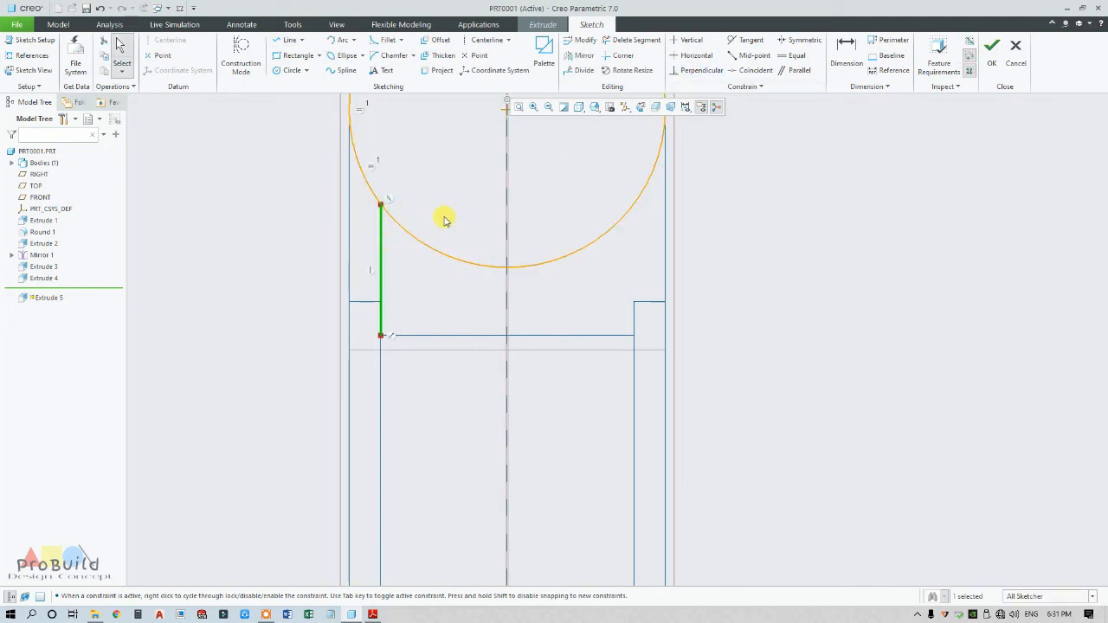
left_click(573, 56)
left_click(508, 179)
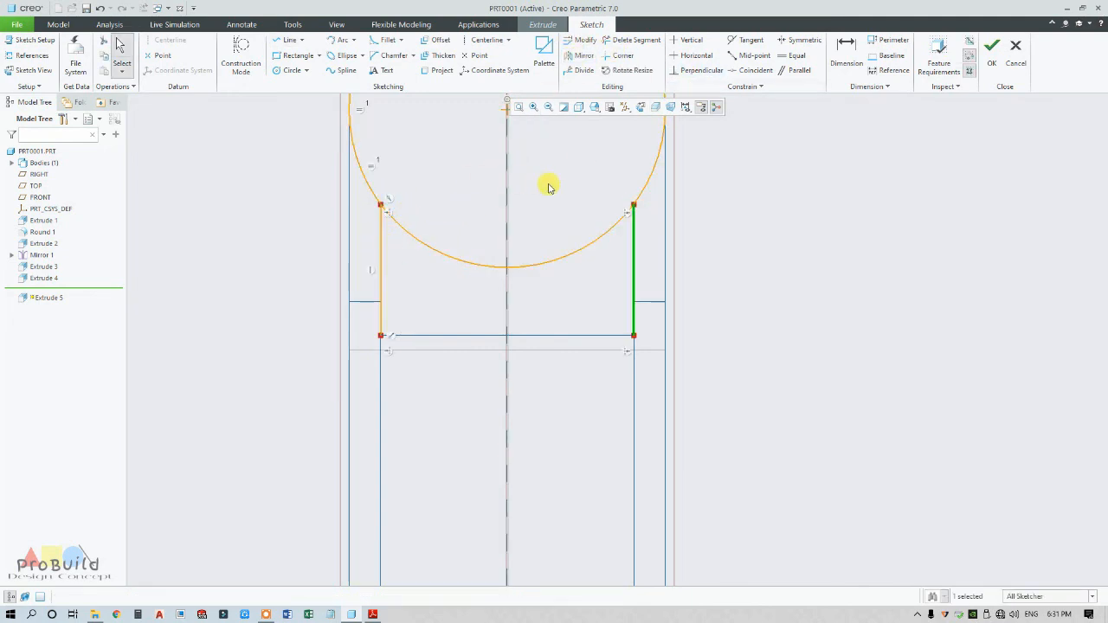
Step: Join the lower ends of the two vertical lines with a horizontal line
left_click(289, 40)
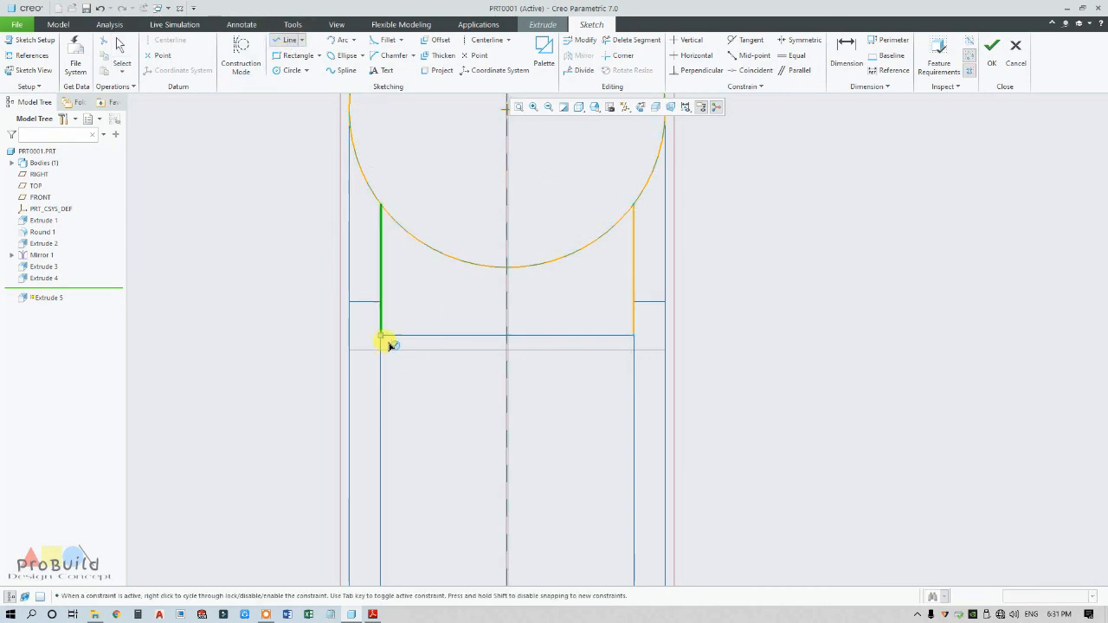
left_click(633, 335)
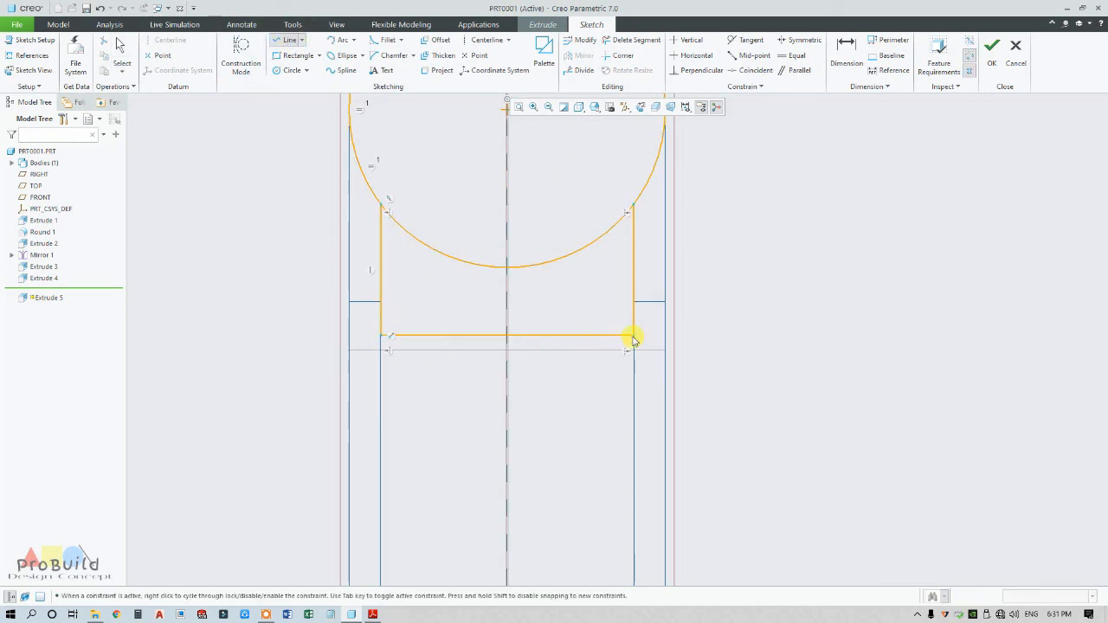
middle_click(767, 321)
middle_click(767, 321)
Step: Trim away the circle above the vertical lines, leaving a closed profile with a concave upper edge beneath the lug's rounded end
left_click(631, 40)
scroll(638, 235, "down", 3)
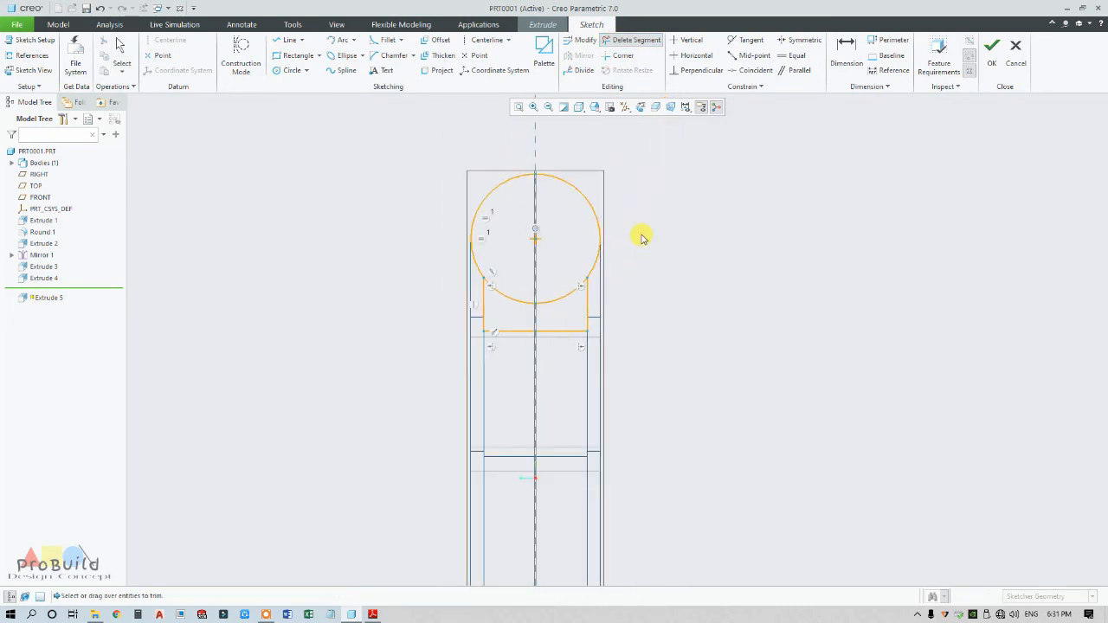
mouse_move(638, 234)
left_mouse_down()
mouse_move(532, 247)
mouse_move(471, 180)
left_mouse_up()
left_click_drag(622, 200, 551, 171)
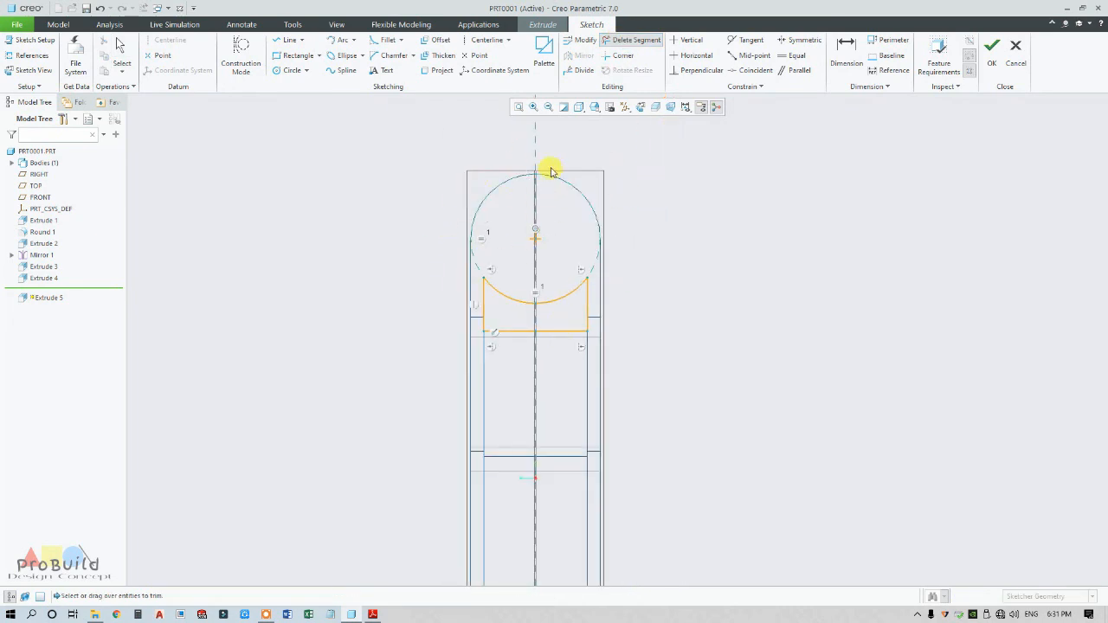
middle_click(606, 273)
scroll(566, 279, "up", 3)
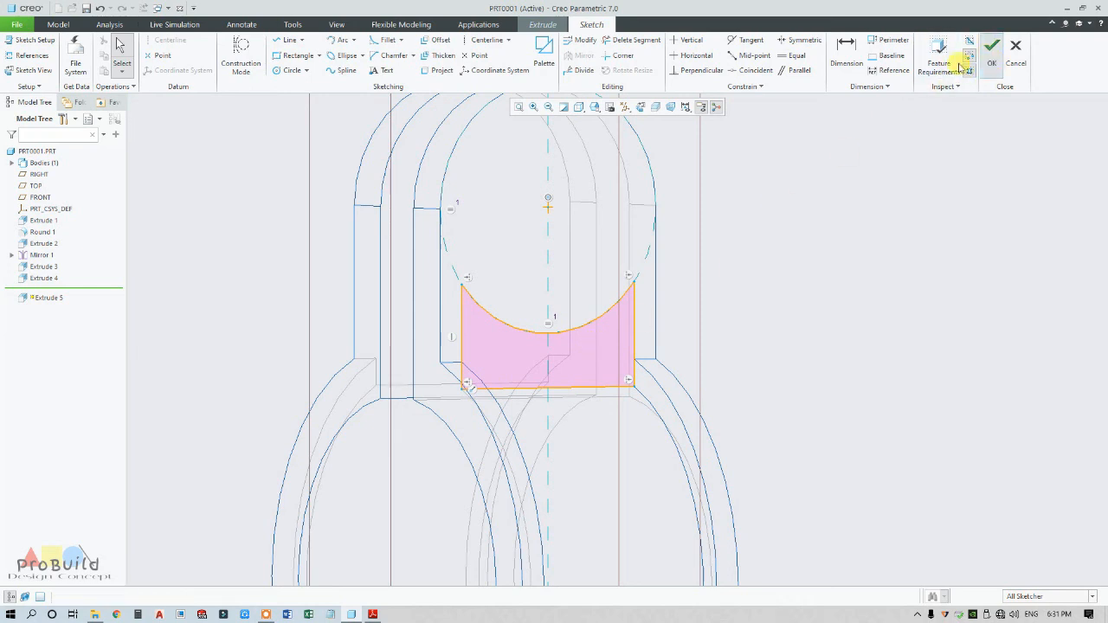
Step: Finish the sketch and extrude it as a cut 1.5 mm deep into the lug's outer face
left_click(991, 52)
scroll(626, 299, "up", 3)
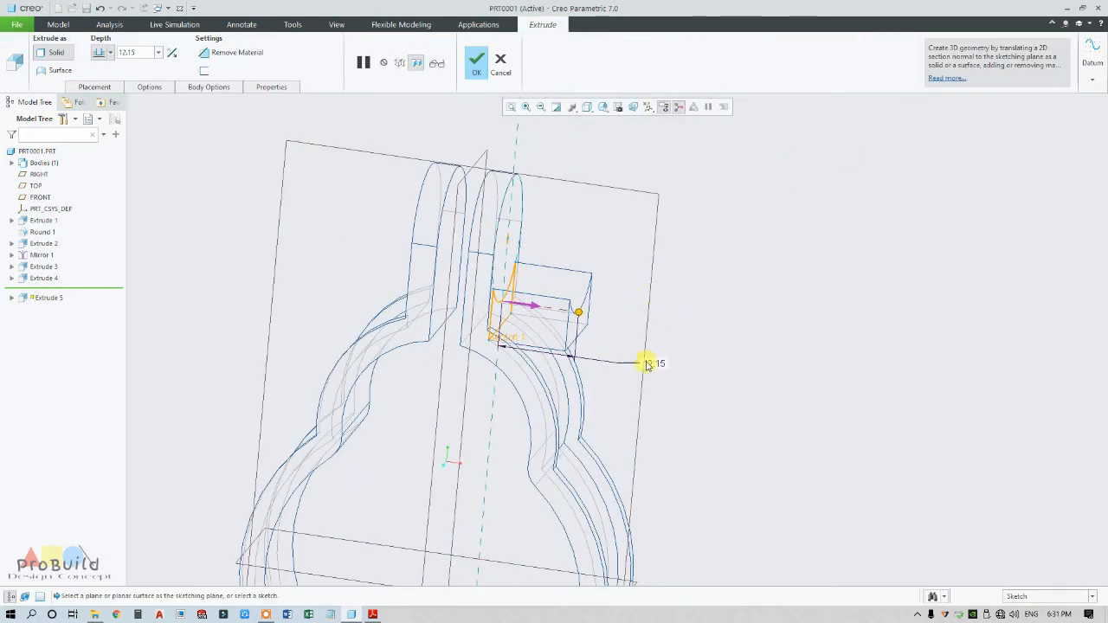
double_click(661, 367)
key("Return")
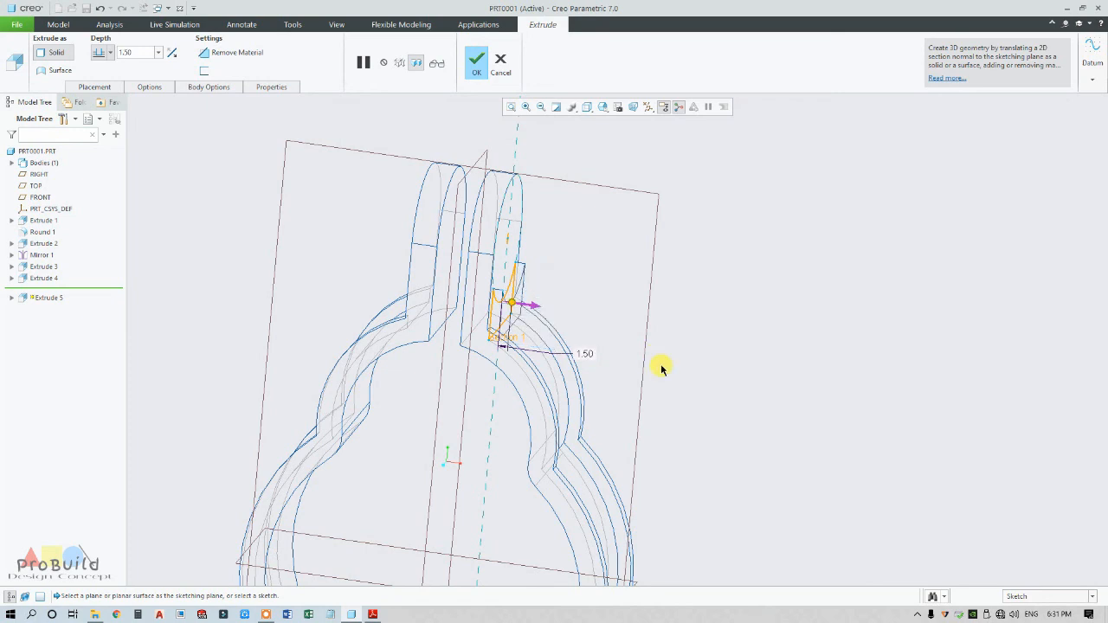
left_click(174, 55)
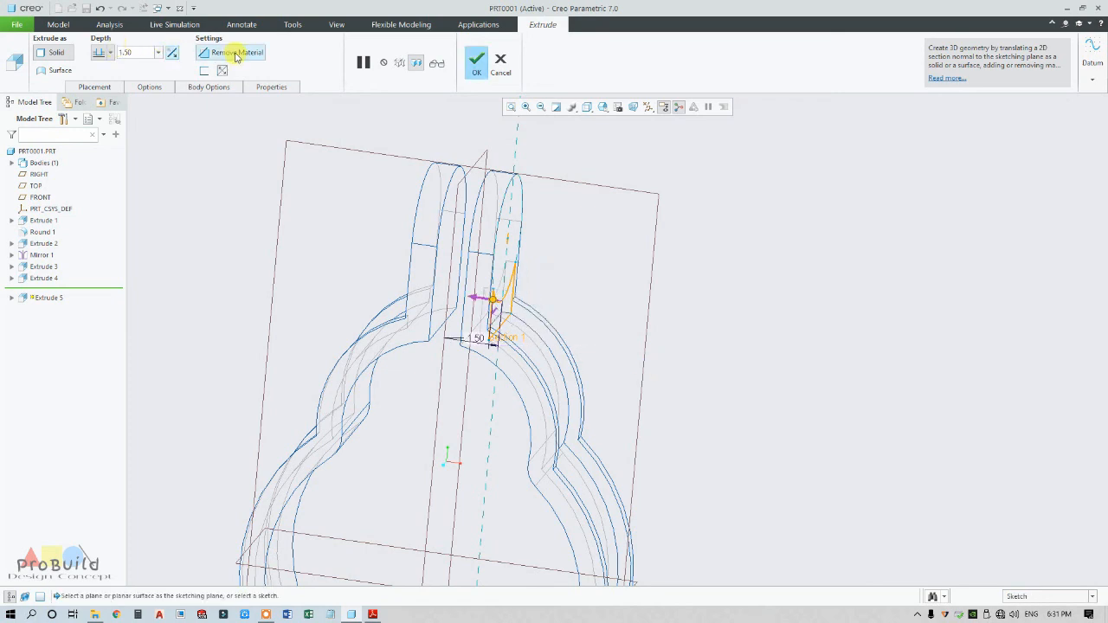
left_click(477, 67)
Step: Display the model shaded with edges and examine the recess cut in the lug
middle_click_drag(597, 253, 578, 268)
left_click(587, 107)
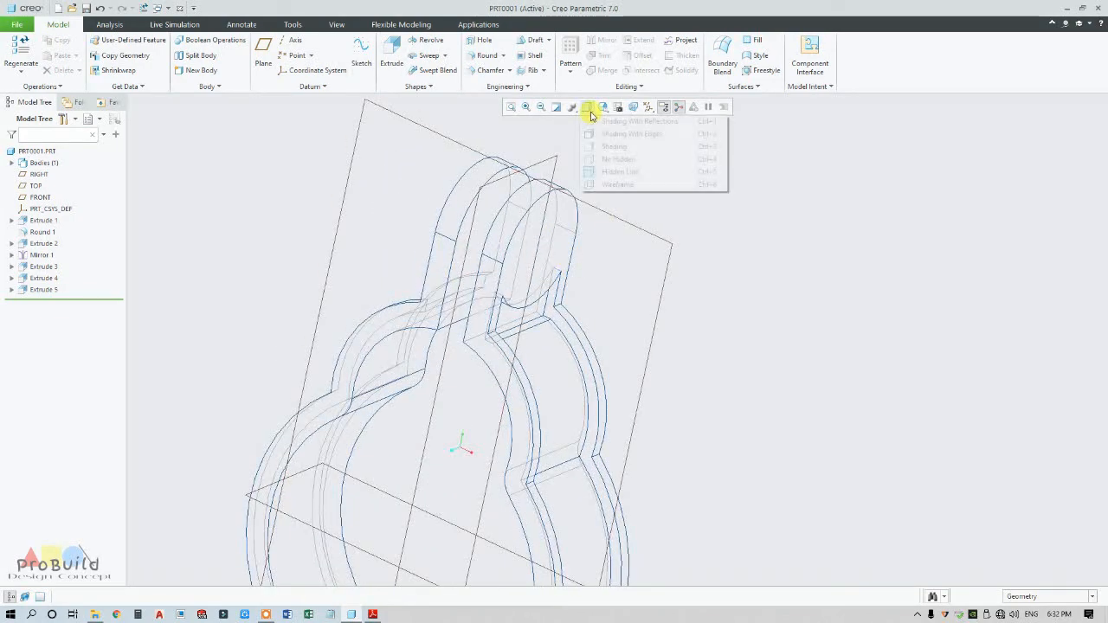
left_click(610, 205)
scroll(597, 275, "up", 3)
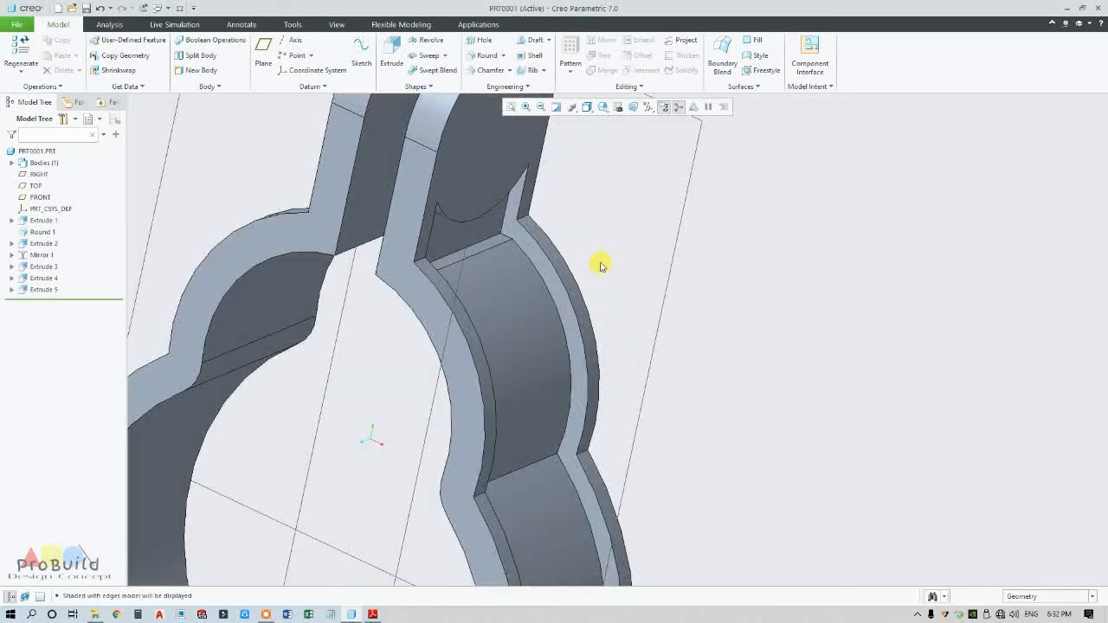
mouse_move(615, 257)
middle_mouse_down()
mouse_move(554, 232)
mouse_move(616, 235)
mouse_move(629, 250)
mouse_move(615, 254)
middle_mouse_up()
scroll(610, 247, "down", 5)
scroll(593, 166, "up", 5)
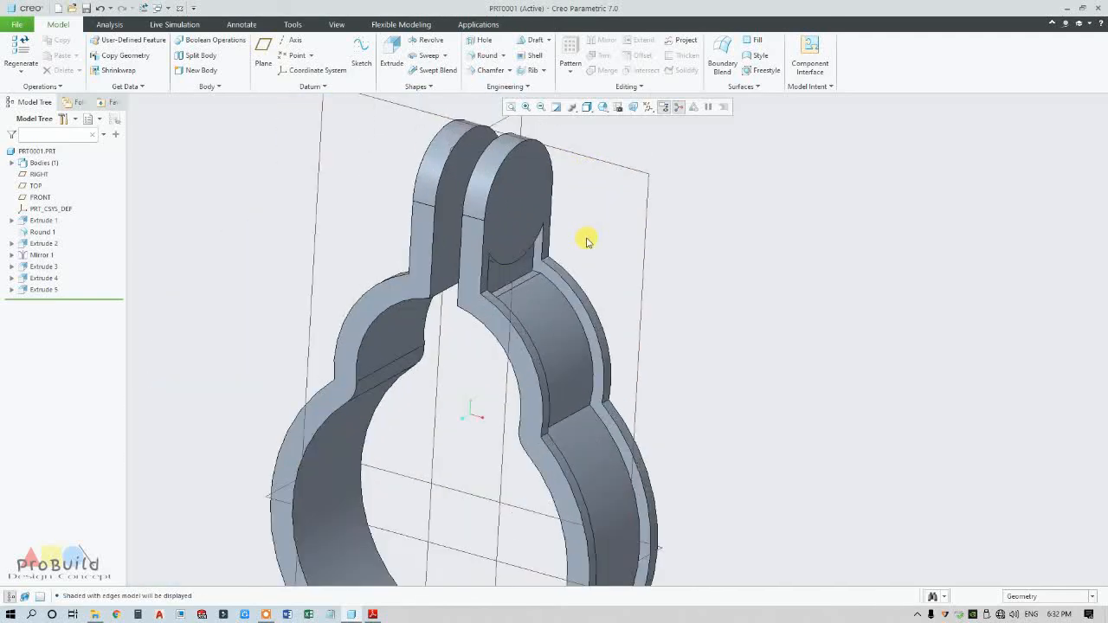
Step: Mirror the lug recess cut about the RIGHT datum plane onto the opposite lug
left_click(66, 291)
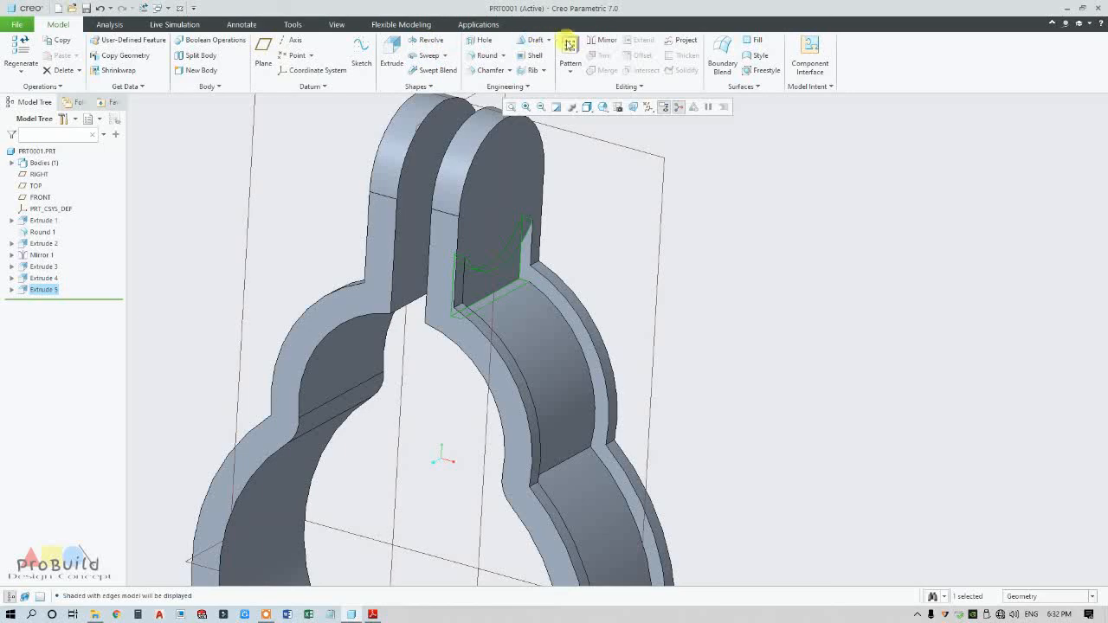
left_click(604, 43)
scroll(572, 189, "down", 2)
scroll(485, 139, "up", 4)
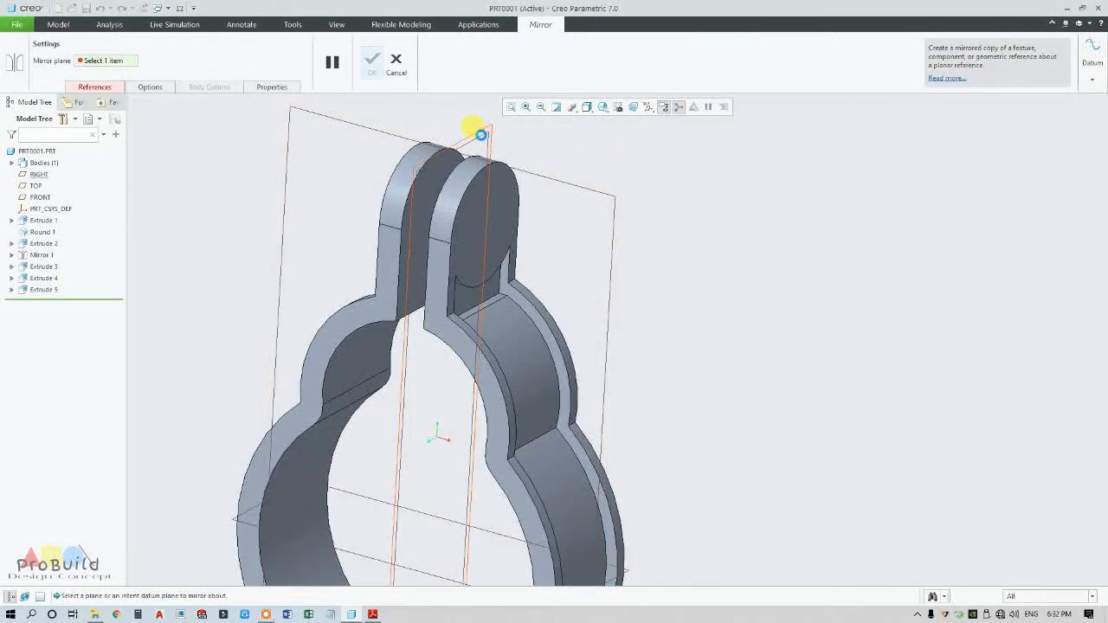
left_click(484, 135)
left_click(371, 61)
left_click(580, 130)
scroll(567, 142, "down", 2)
mouse_move(554, 158)
middle_mouse_down()
mouse_move(638, 164)
mouse_move(638, 193)
mouse_move(625, 214)
mouse_move(616, 163)
mouse_move(537, 155)
mouse_move(545, 182)
mouse_move(549, 159)
middle_mouse_up()
scroll(488, 223, "up", 3)
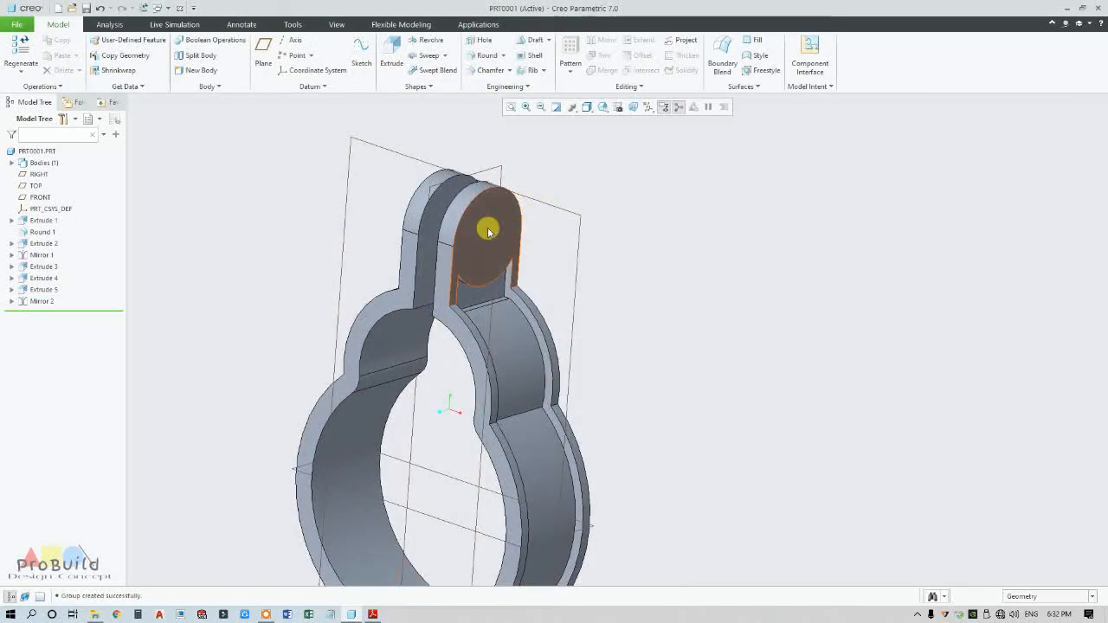
Step: Check the lug hole's diameter and centre height on drawing 17 in the Adobe Reader PDF, then return to Creo
left_click(485, 228)
left_click(613, 201)
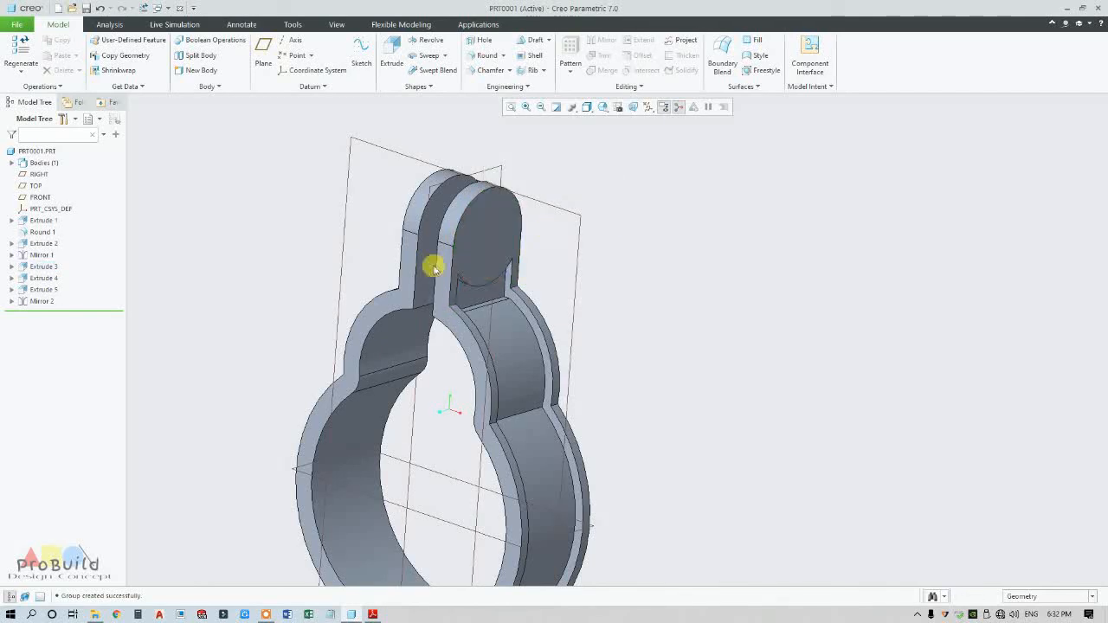
left_click(372, 613)
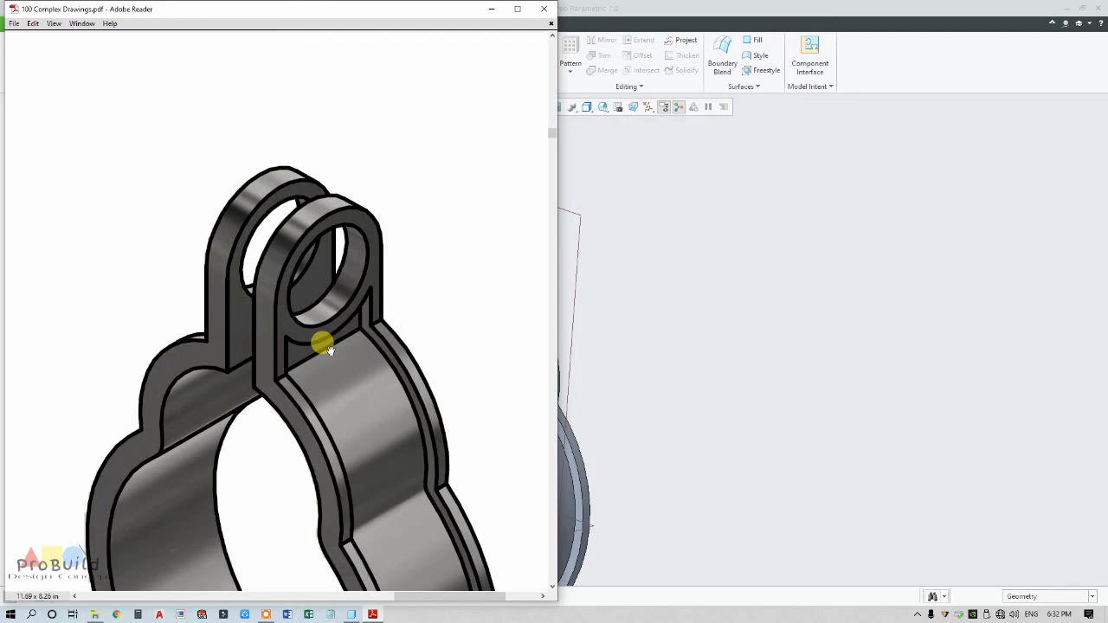
scroll(322, 344, "down", 5, "ctrl")
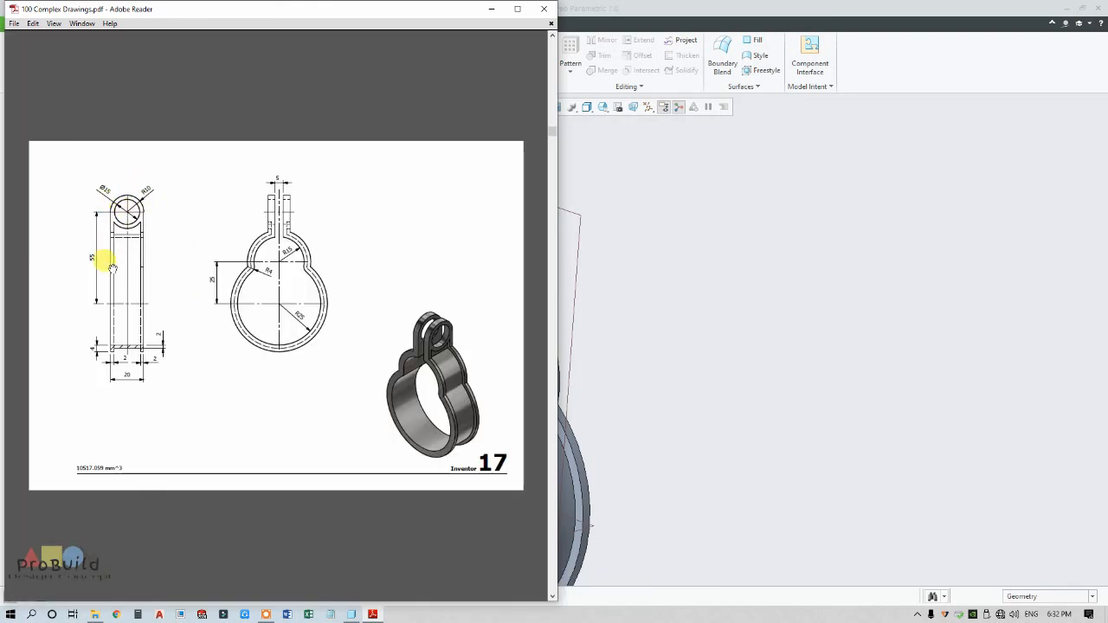
left_click(712, 329)
Step: Place a simple hole on the lug's outer flat face, with the FRONT and TOP datum planes as offset references
scroll(479, 314, "up", 3)
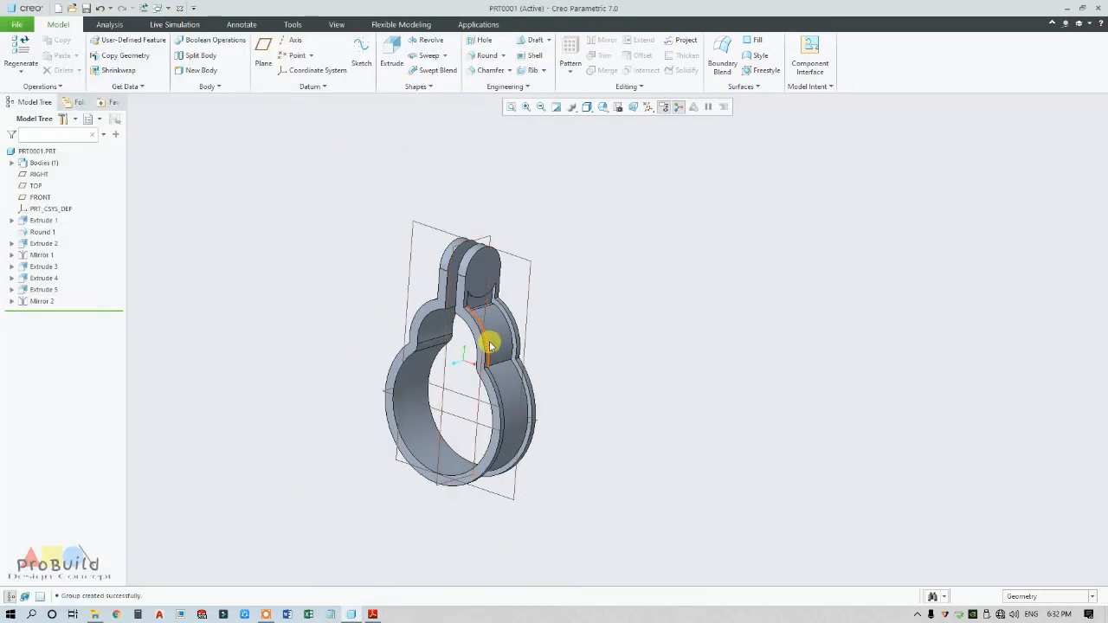
scroll(497, 306, "down", 3)
left_click(483, 43)
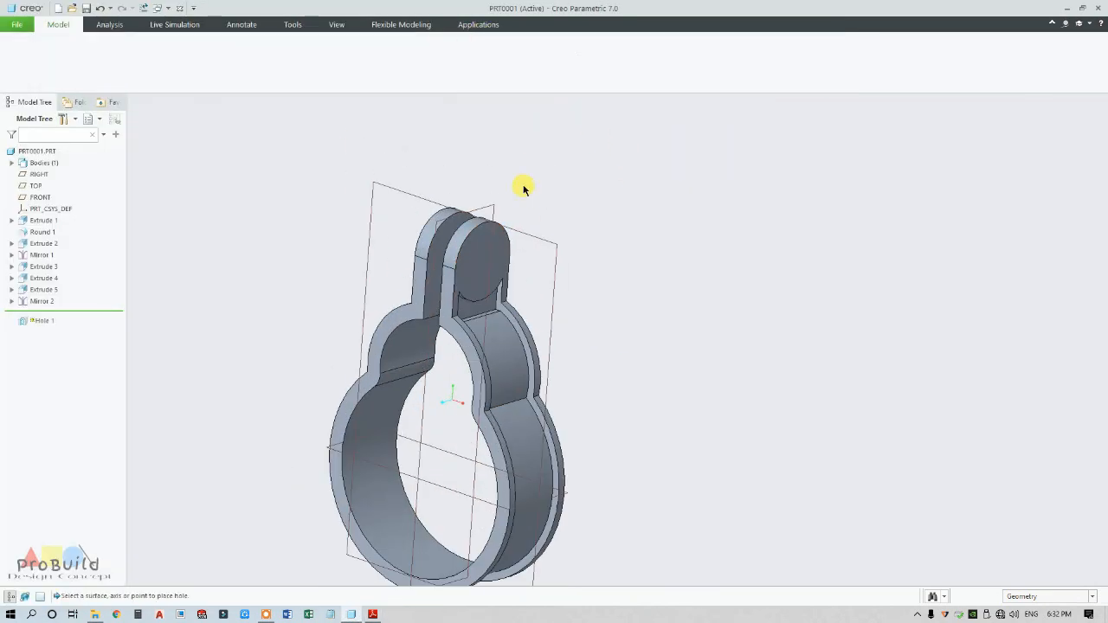
left_click(480, 258)
scroll(478, 256, "down", 3)
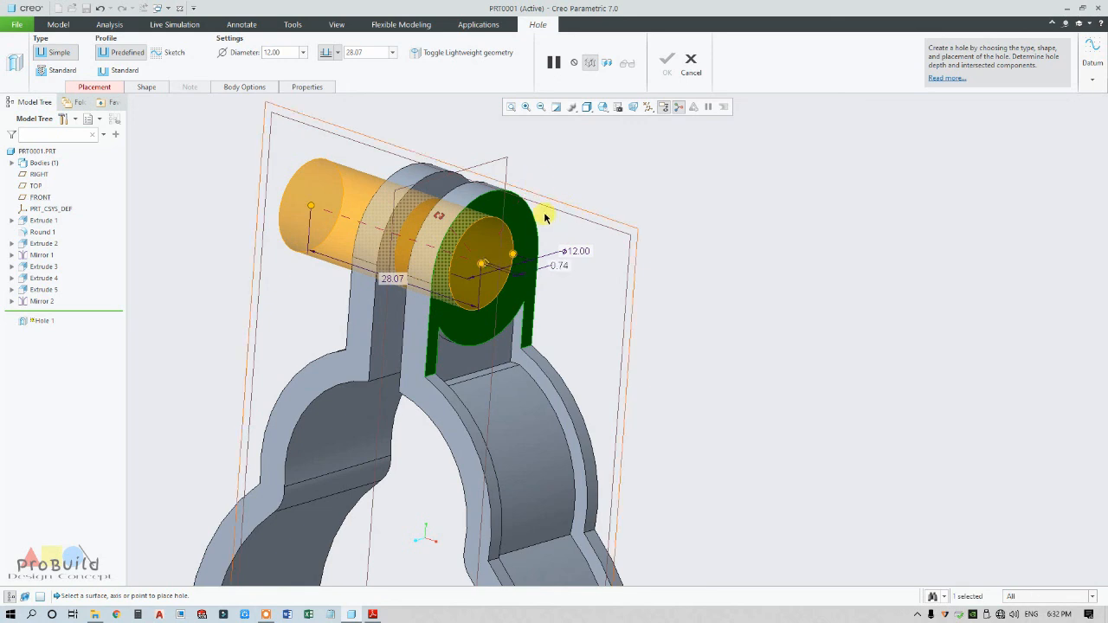
scroll(511, 212, "up", 3)
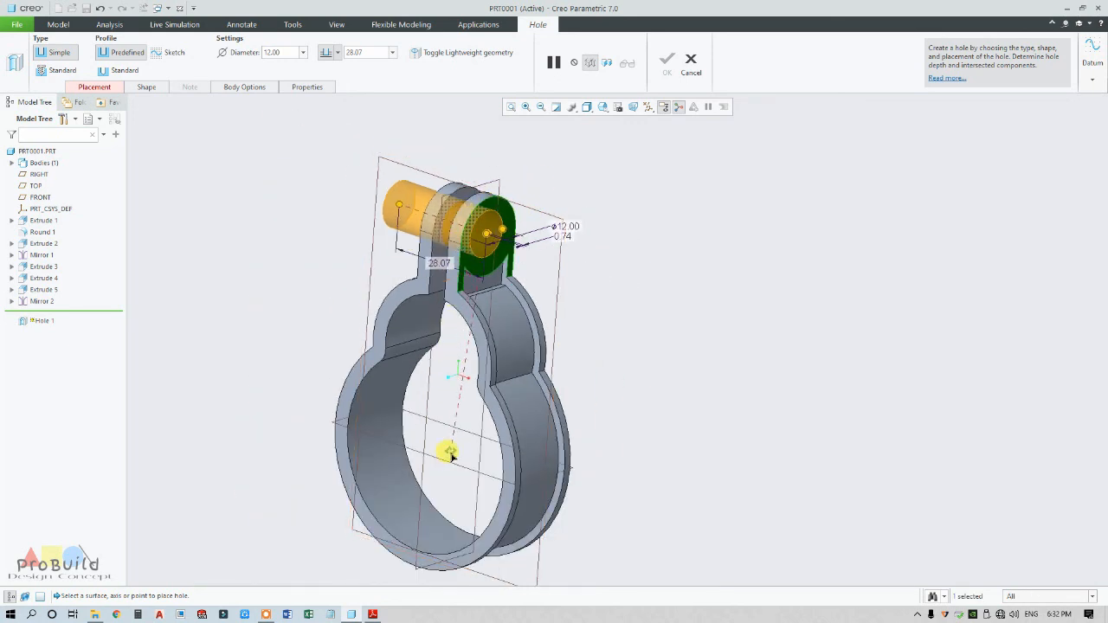
left_click_drag(449, 463, 509, 500)
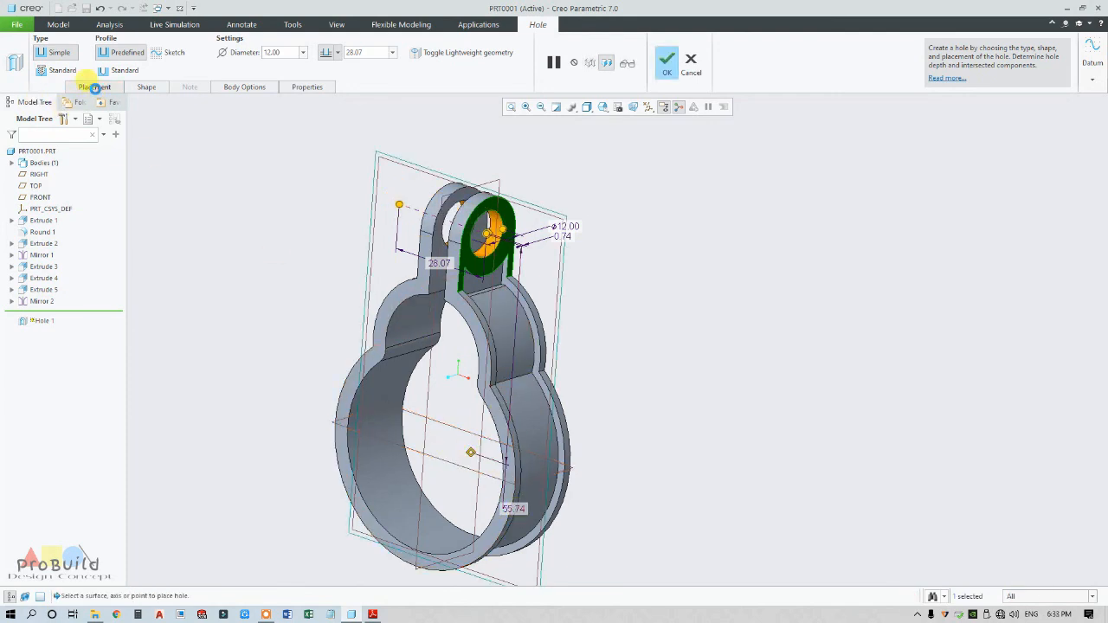
Step: Offset the hole 55 mm from the TOP plane and align it with the FRONT plane
left_click(95, 87)
left_click(89, 187)
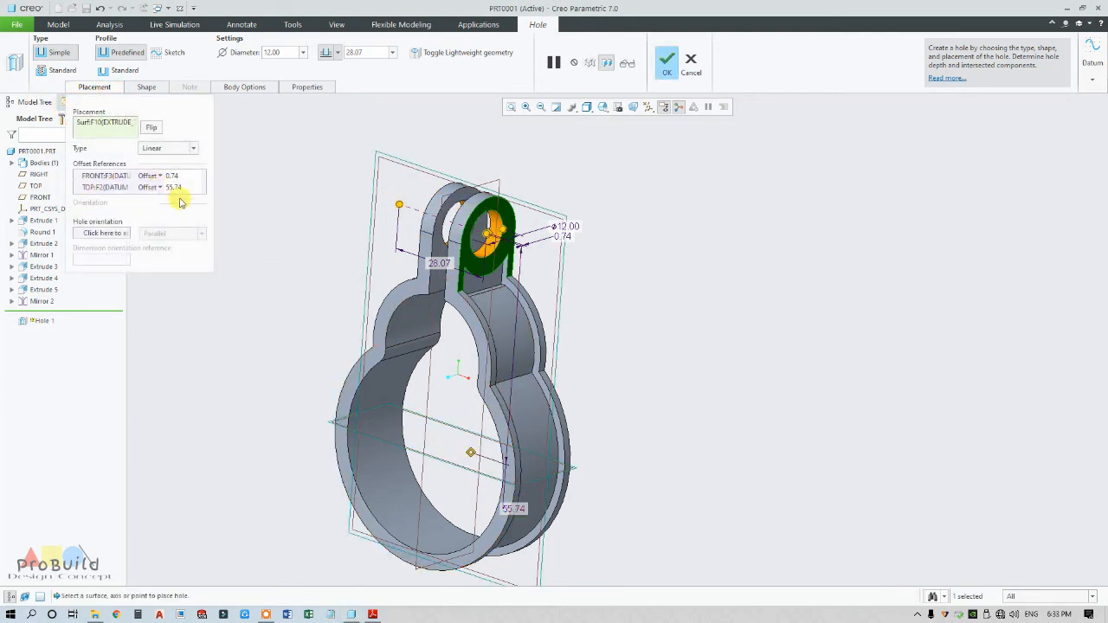
left_click(176, 187)
type("55")
key("Return")
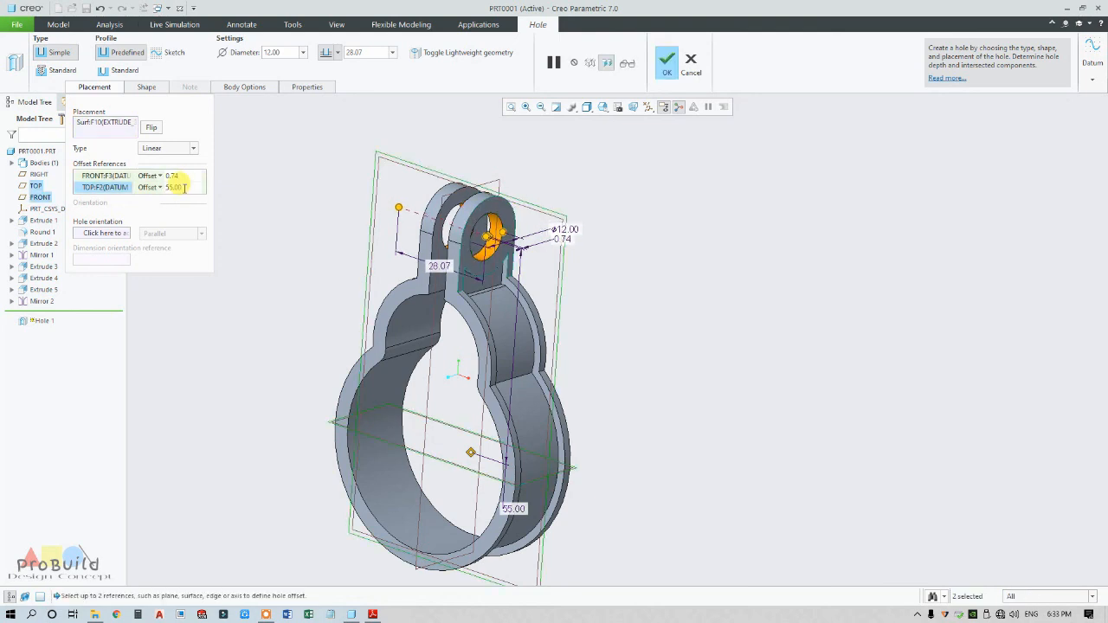
left_click(161, 176)
left_click(146, 197)
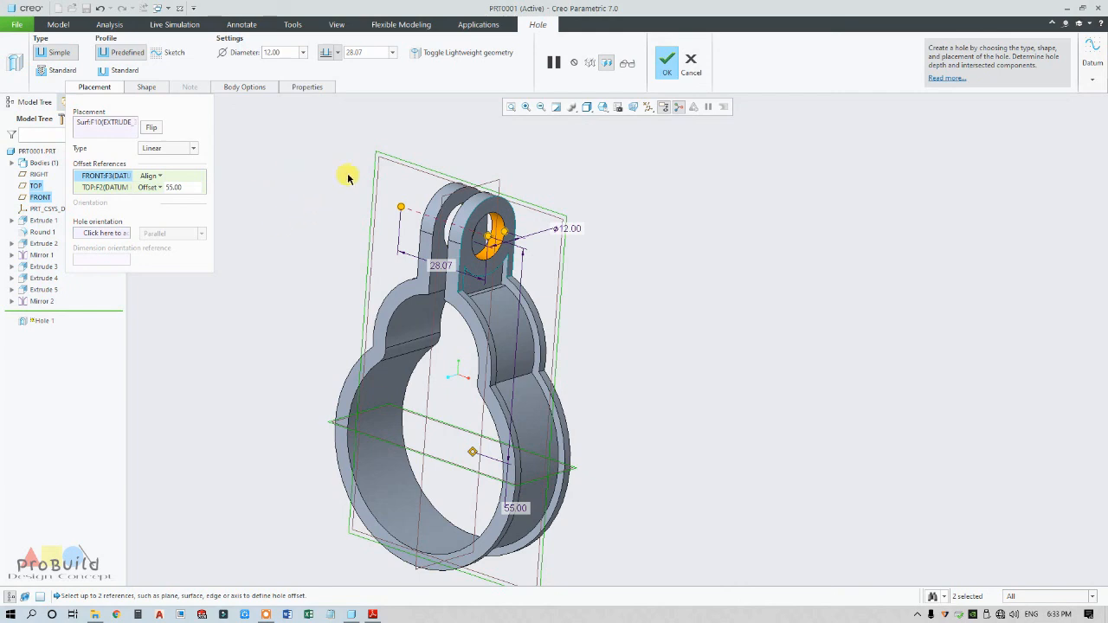
middle_click_drag(375, 190, 398, 190)
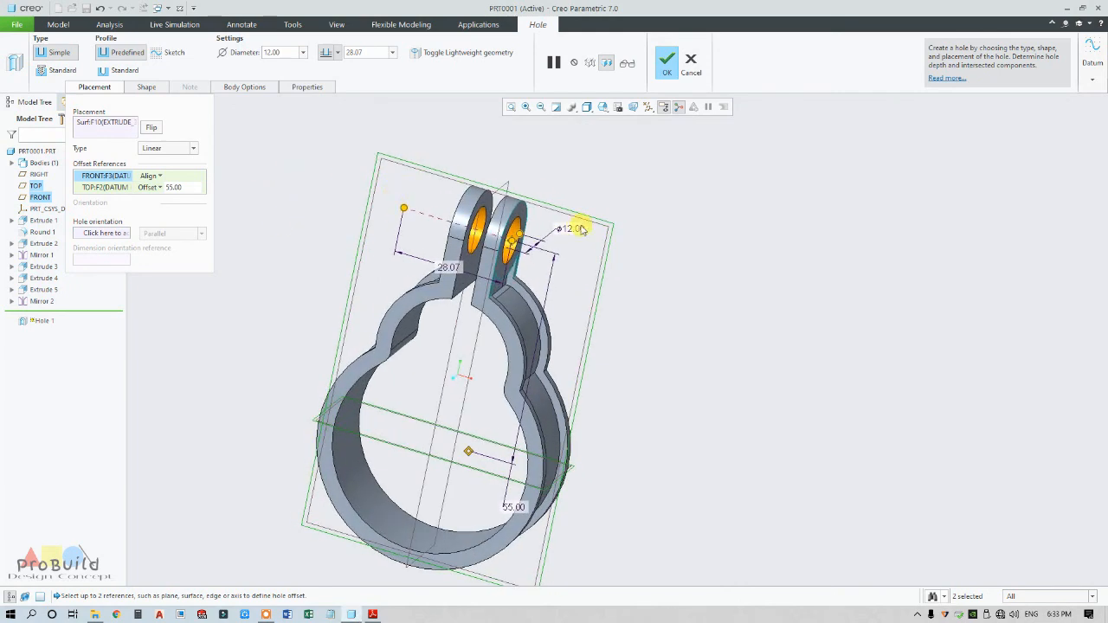
Step: Set the hole's diameter to 15 mm
left_click(166, 90)
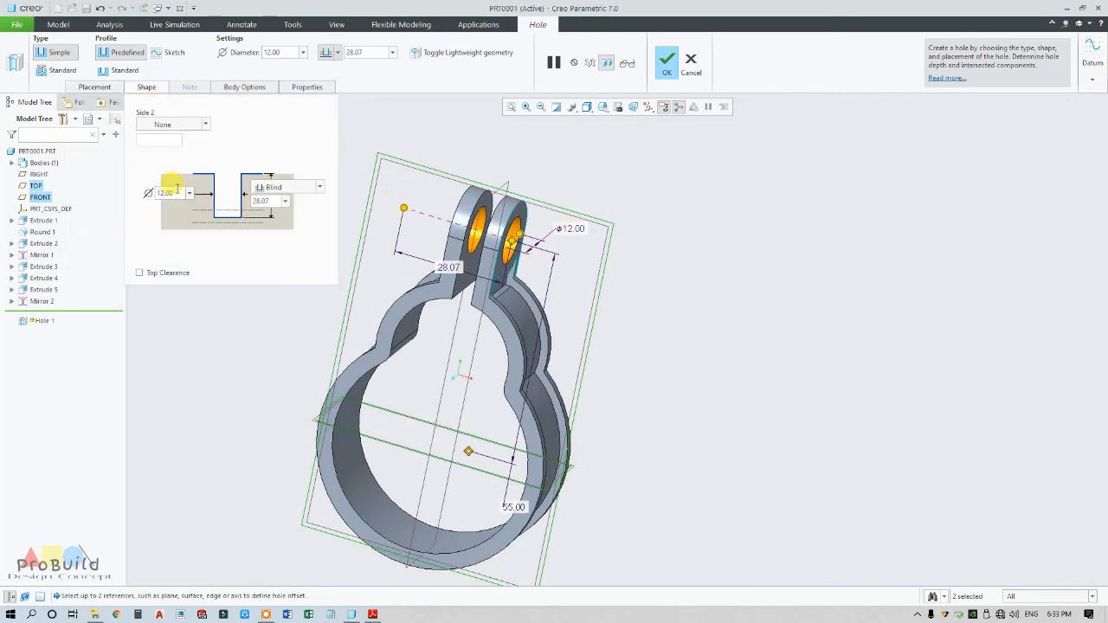
type("15")
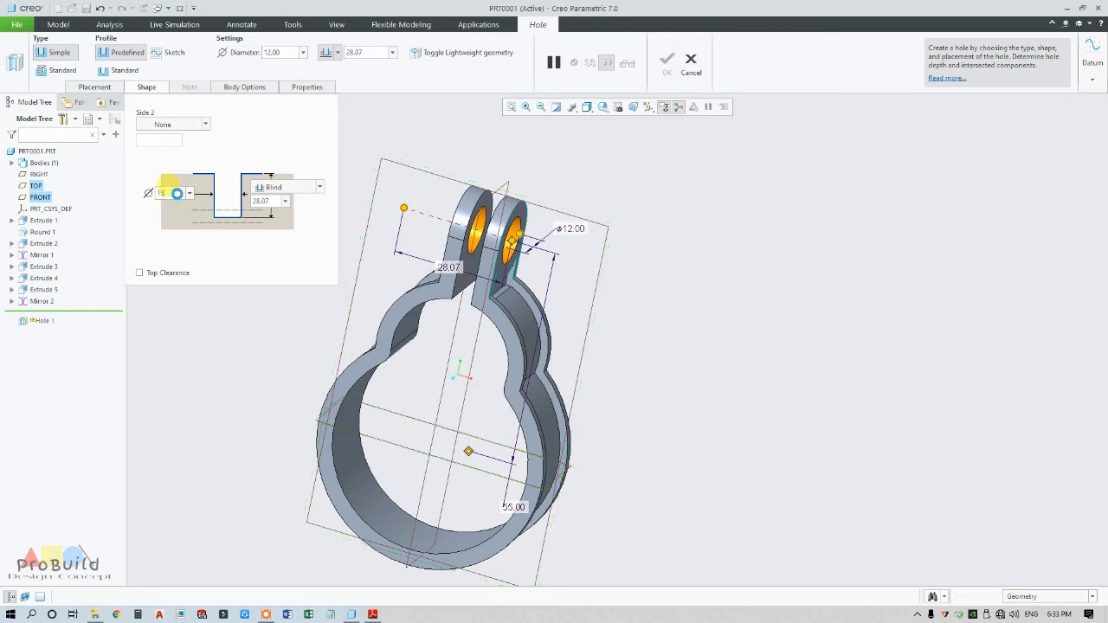
key("Return")
Step: Set the hole's depth to the selected outer face of the opposite lug and complete the hole
left_click(289, 192)
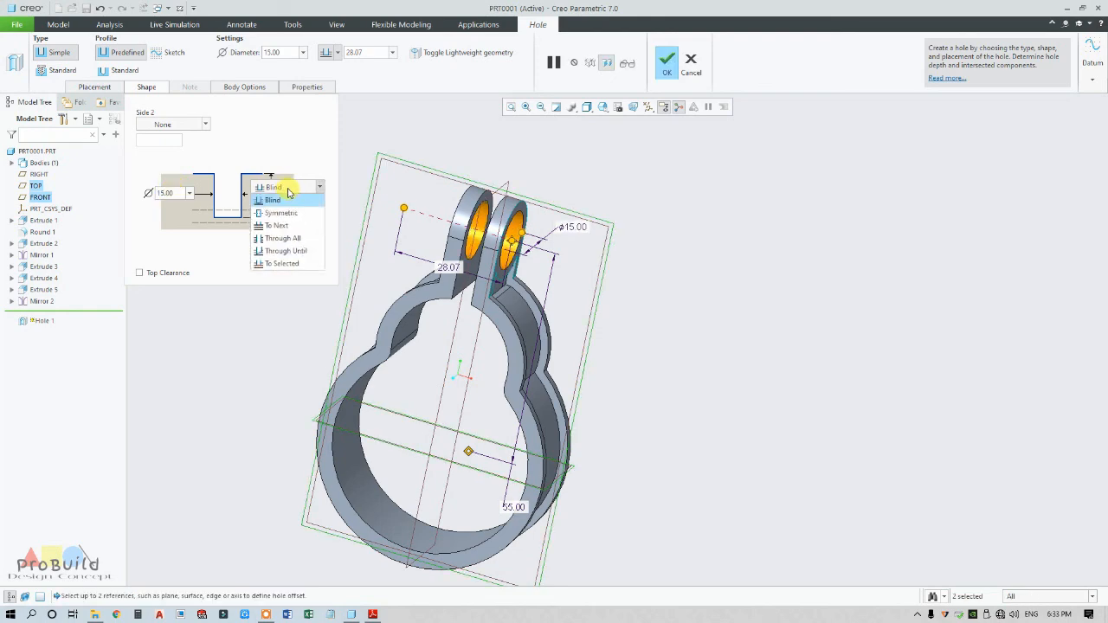
left_click(281, 258)
middle_click_drag(372, 262, 522, 165)
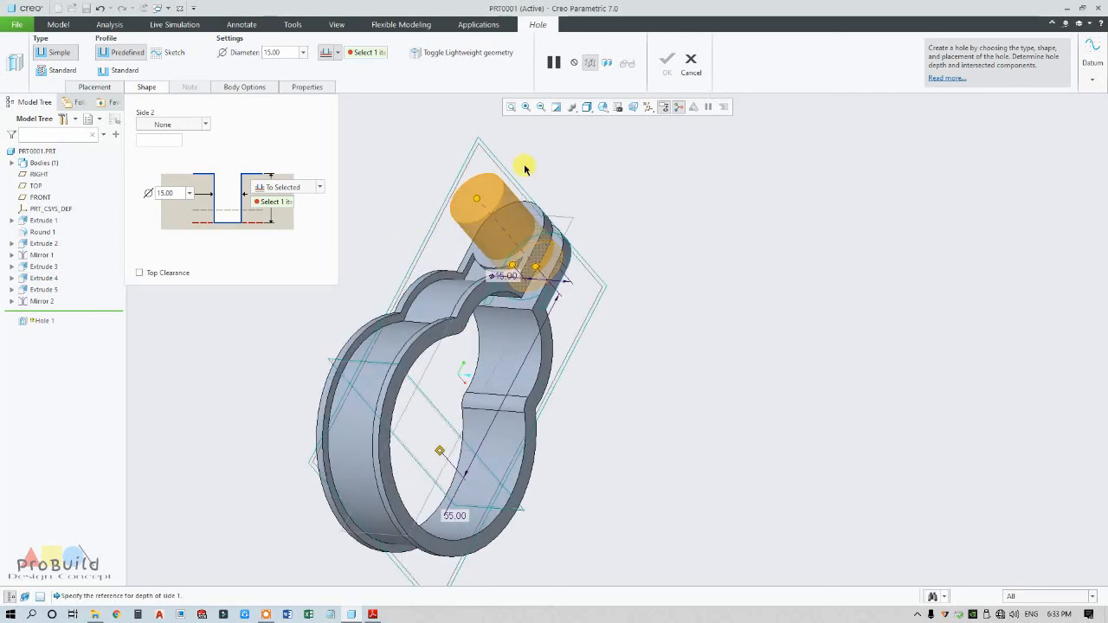
scroll(525, 215, "up", 4)
scroll(512, 269, "down", 5)
left_click(510, 213)
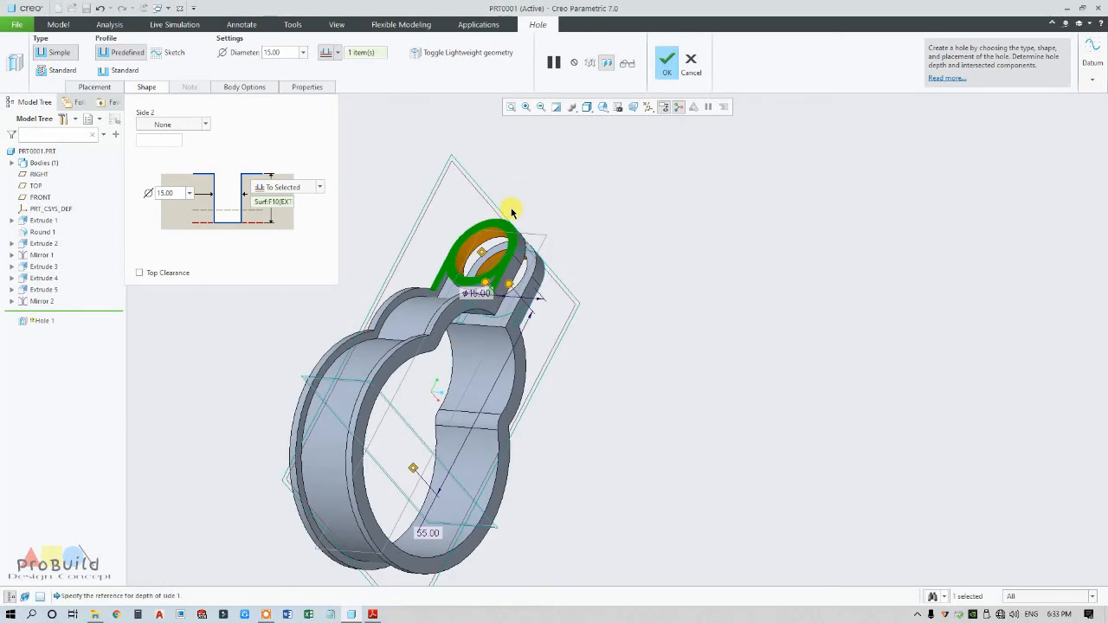
middle_click_drag(510, 213, 425, 202)
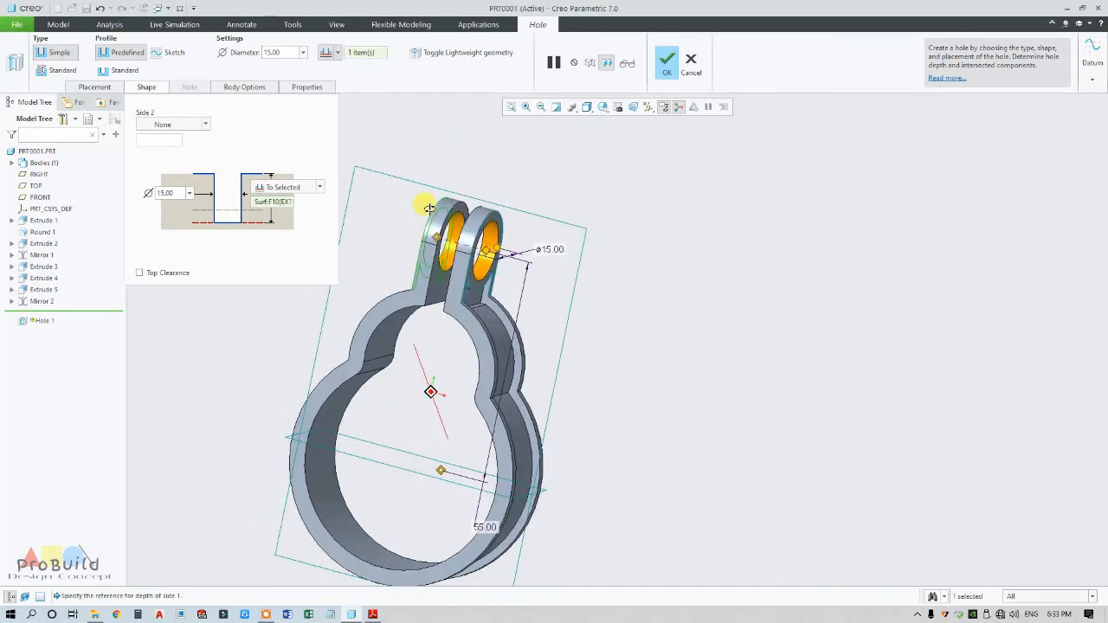
left_click(663, 69)
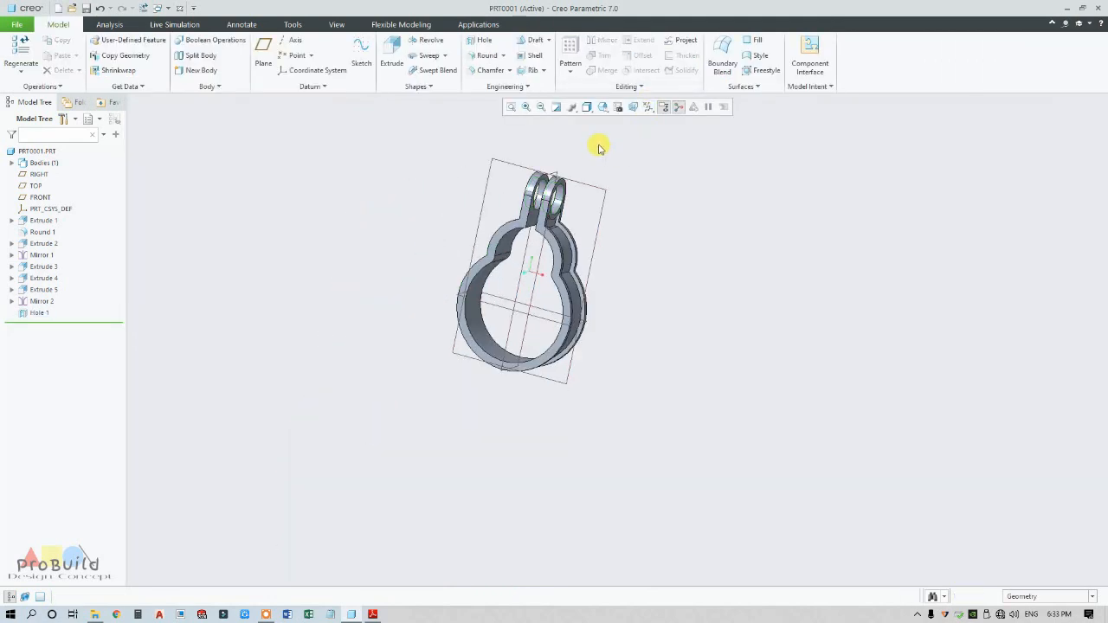
scroll(598, 173, "up", 3)
middle_click_drag(545, 179, 511, 183)
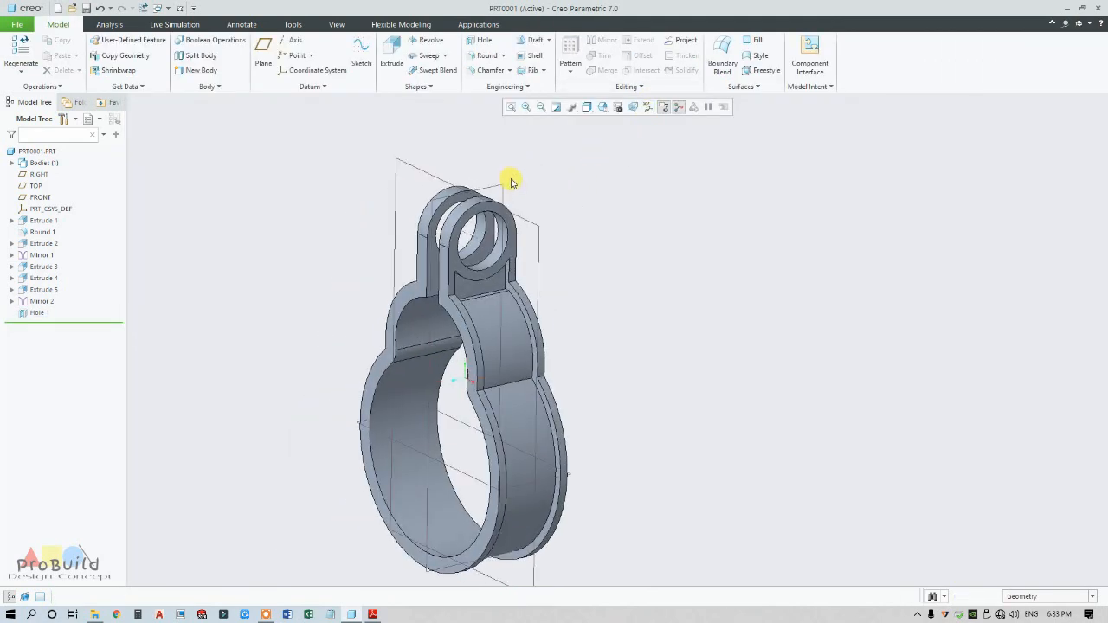
Step: Turn off the display of datum planes, axes and points
left_click(645, 114)
left_click(658, 171)
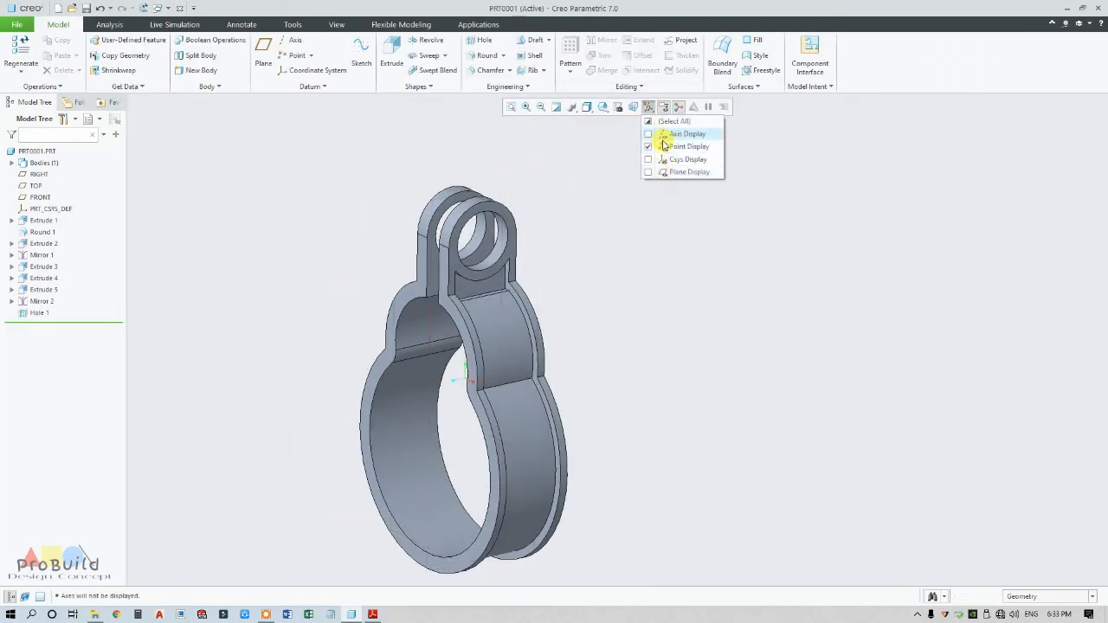
left_click(658, 146)
mouse_move(589, 162)
middle_mouse_down()
mouse_move(527, 168)
mouse_move(722, 129)
mouse_move(606, 157)
mouse_move(334, 143)
mouse_move(333, 162)
mouse_move(413, 131)
mouse_move(428, 141)
mouse_move(341, 126)
middle_mouse_up()
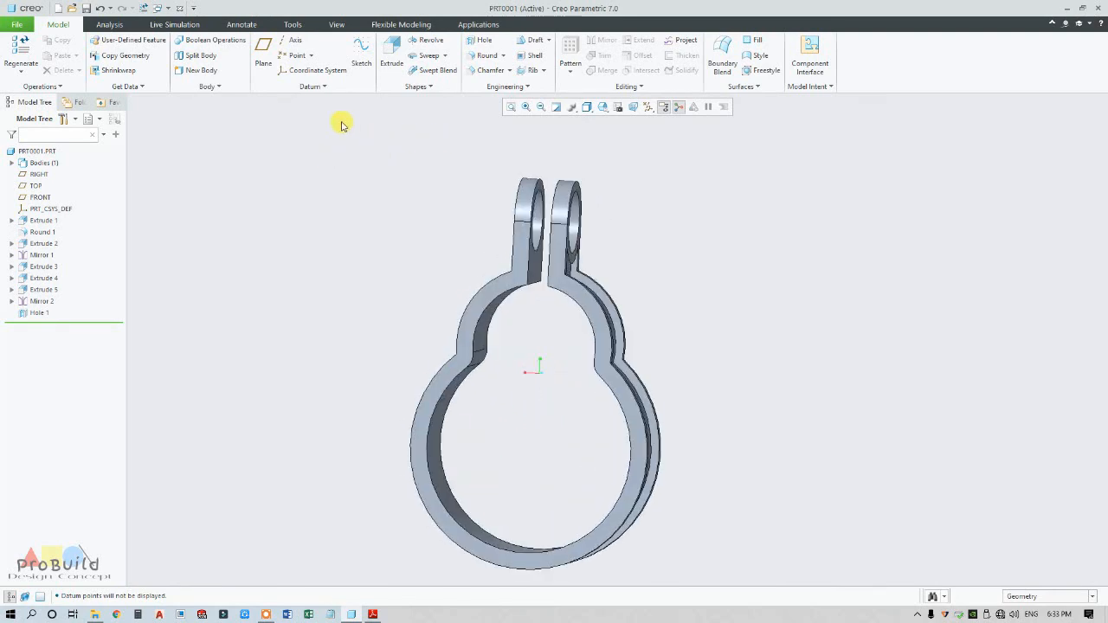
Step: Apply a red appearance to the whole part
left_click(335, 26)
left_click(112, 71)
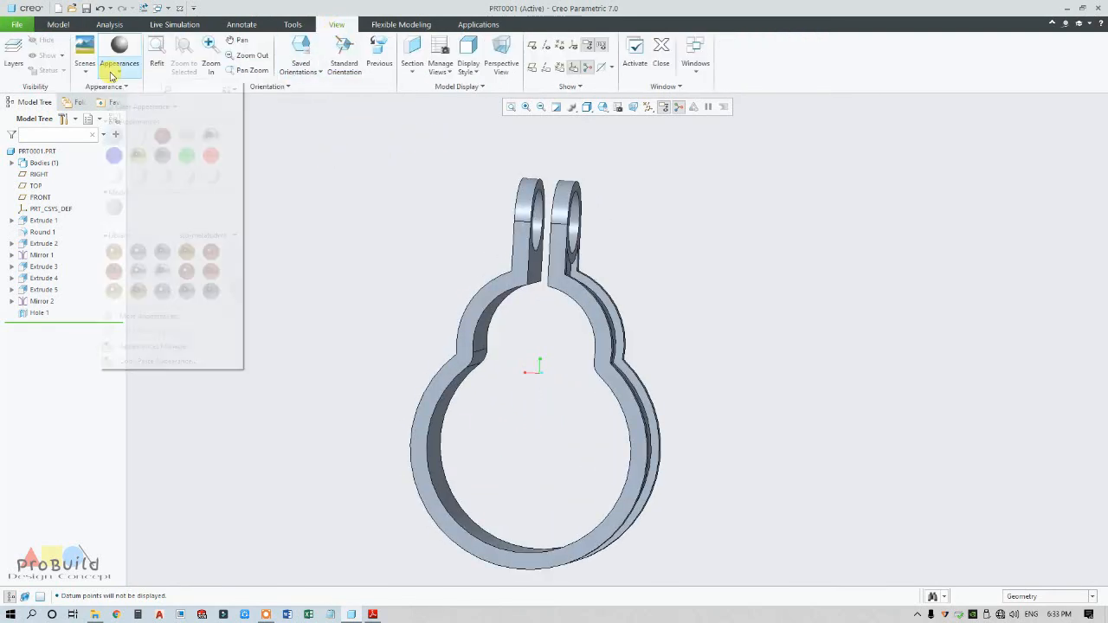
left_click(139, 176)
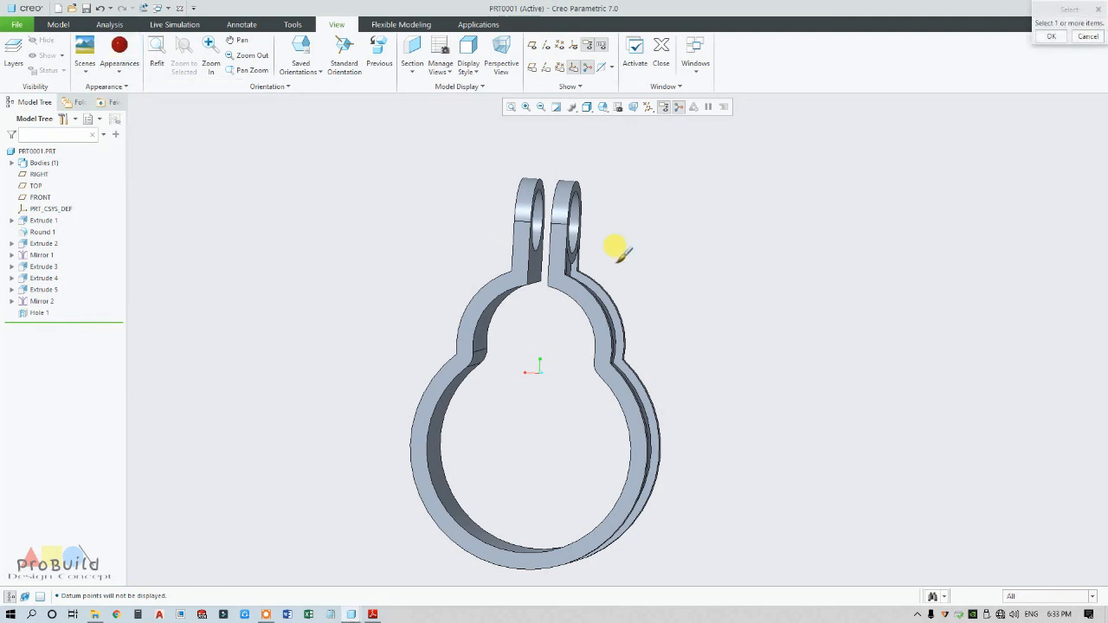
left_click(1017, 588)
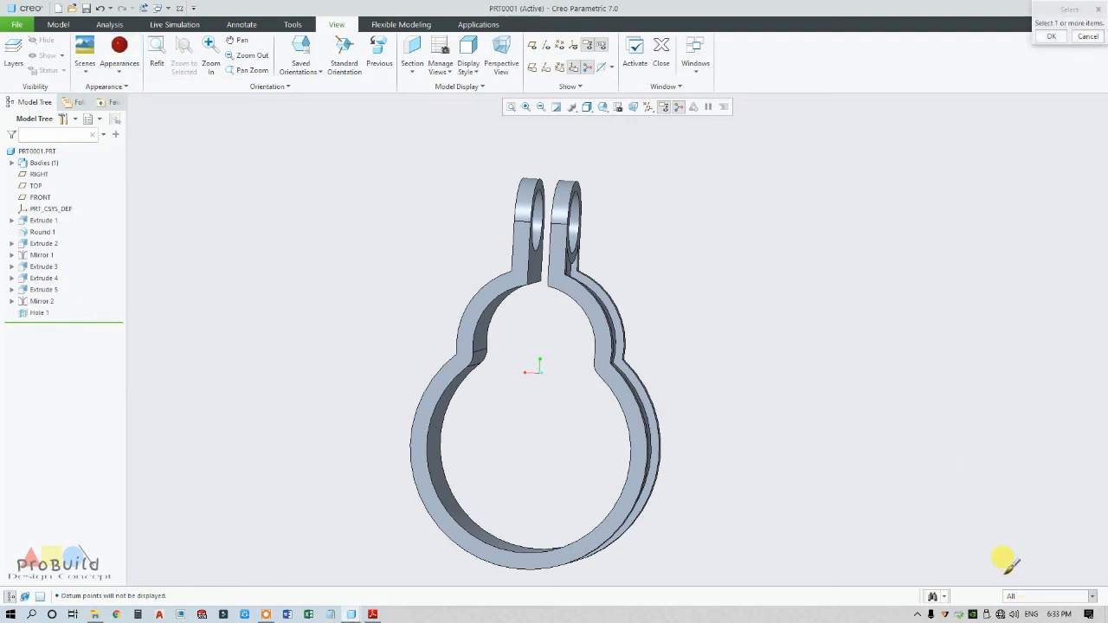
left_click(561, 259)
middle_click(649, 268)
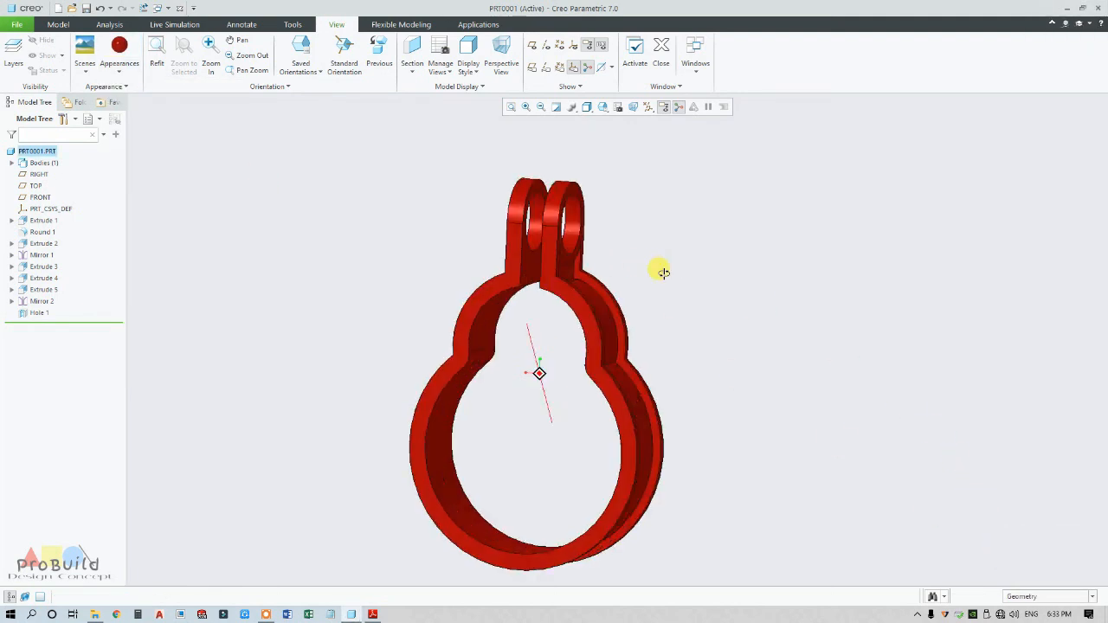